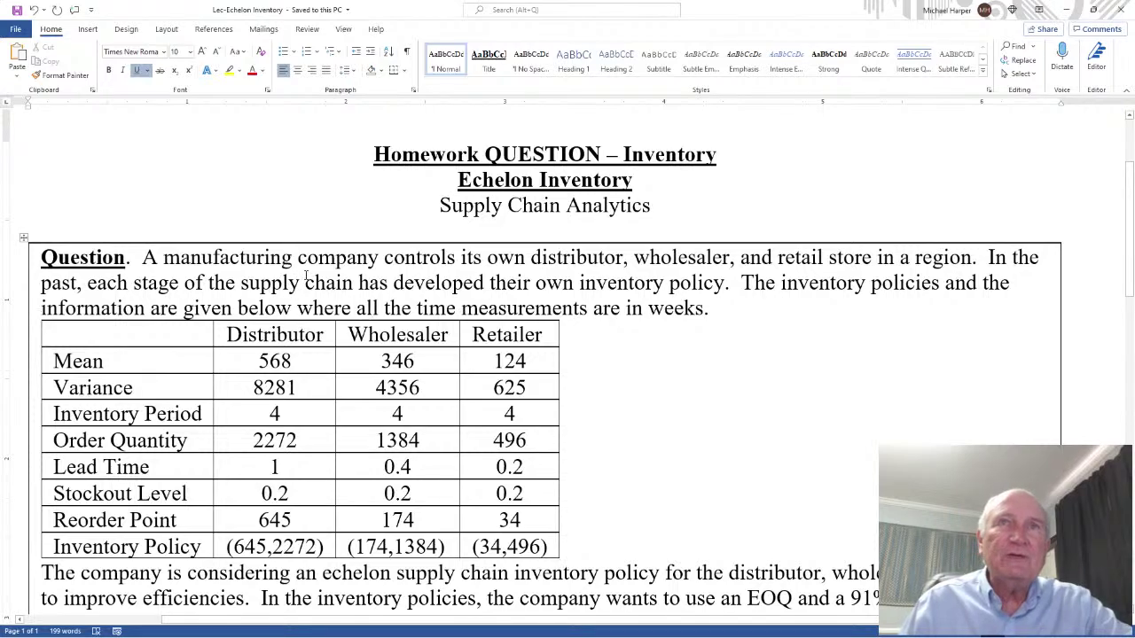
Read the question's opening paragraph about the supply chain stages and the table of their current inventory policies
left_click_drag(205, 284, 498, 259)
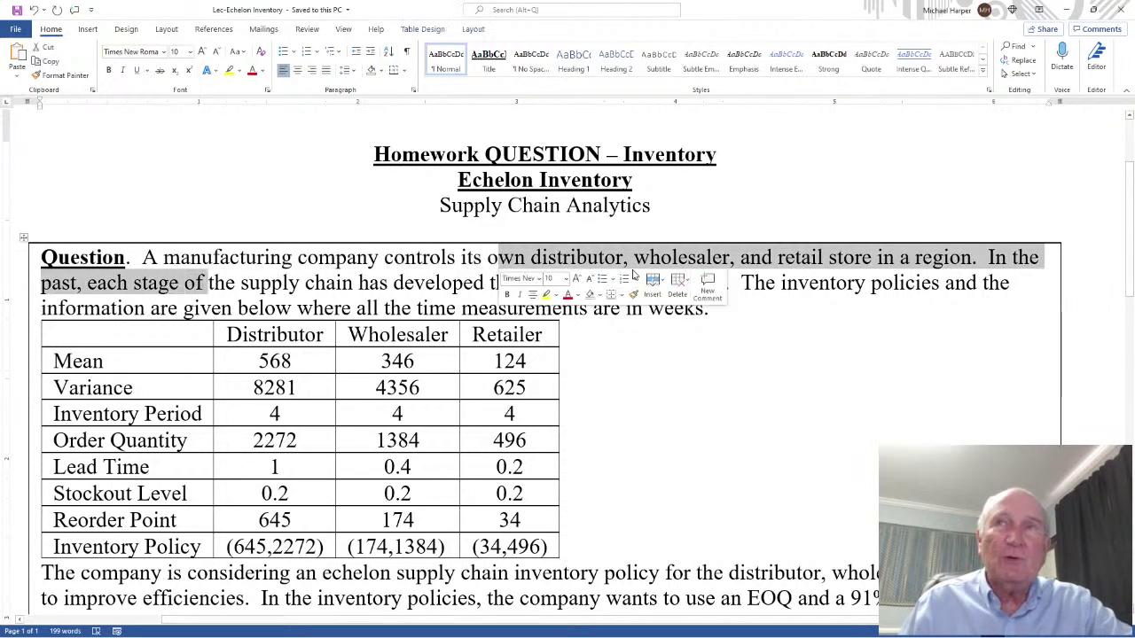
left_click(715, 264)
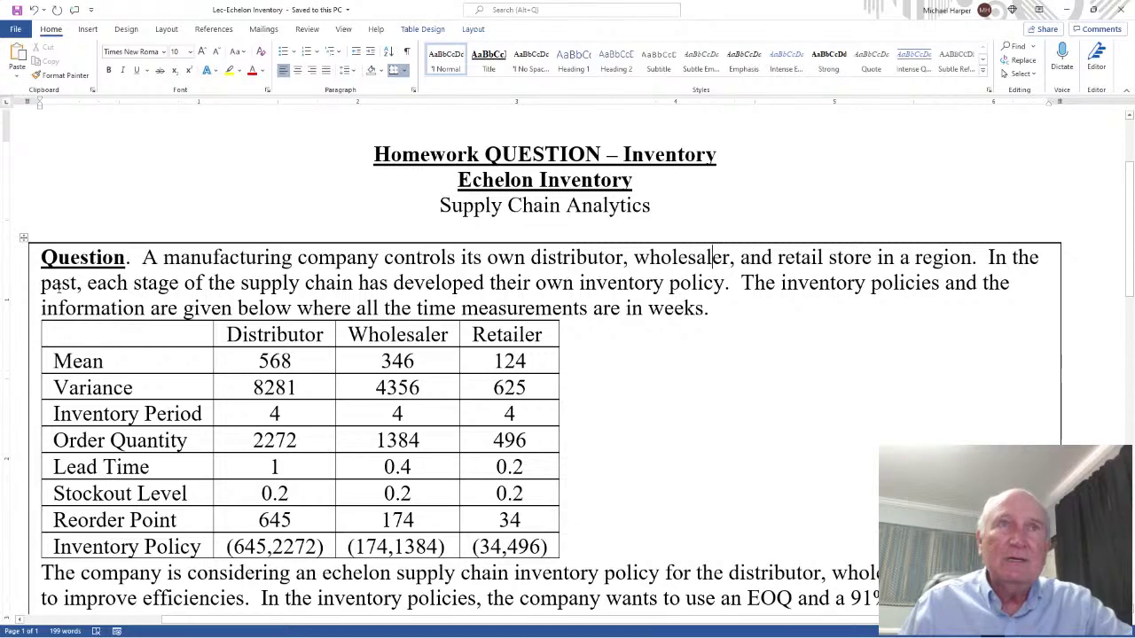
left_click_drag(41, 282, 725, 284)
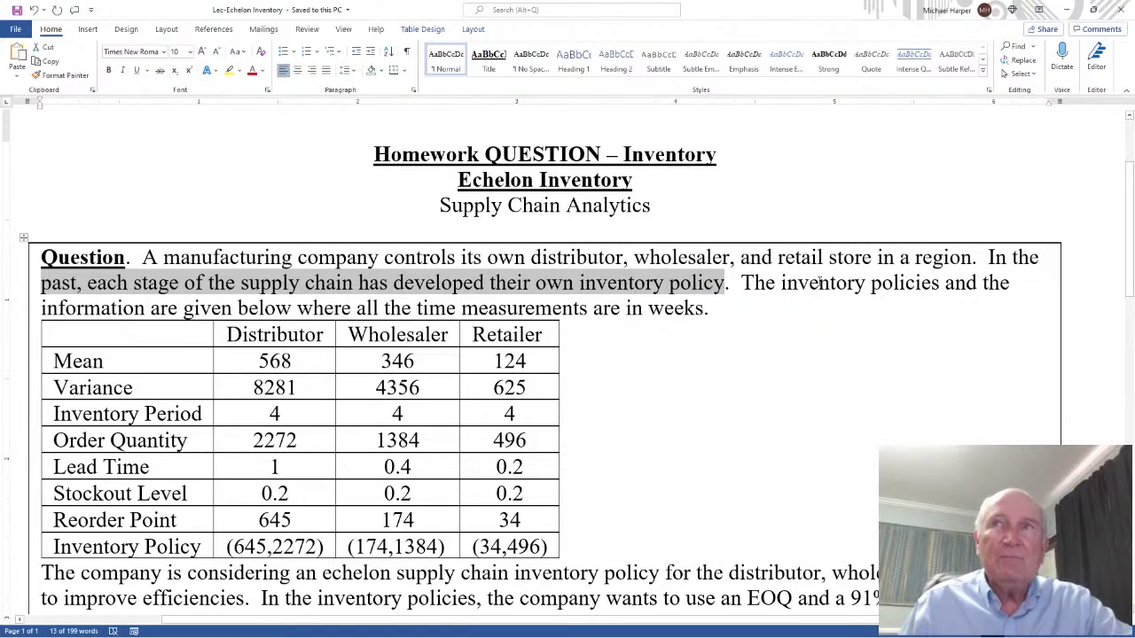
left_click_drag(798, 283, 720, 310)
scroll(721, 328, "down", 2)
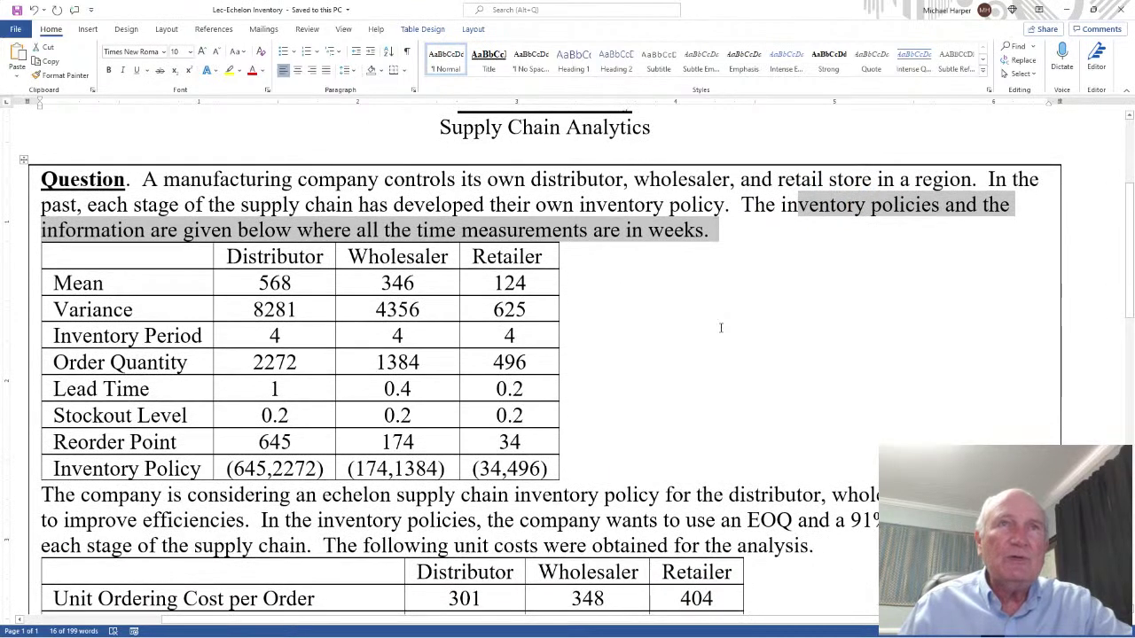
scroll(721, 328, "down", 2)
left_click_drag(142, 398, 572, 394)
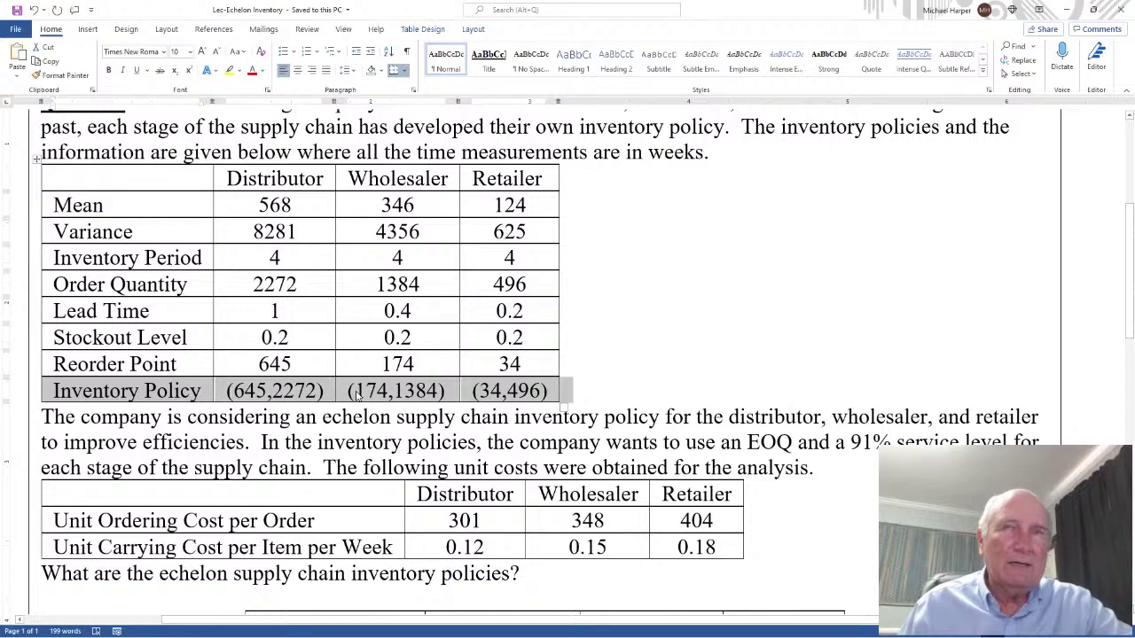
scroll(147, 329, "down", 3)
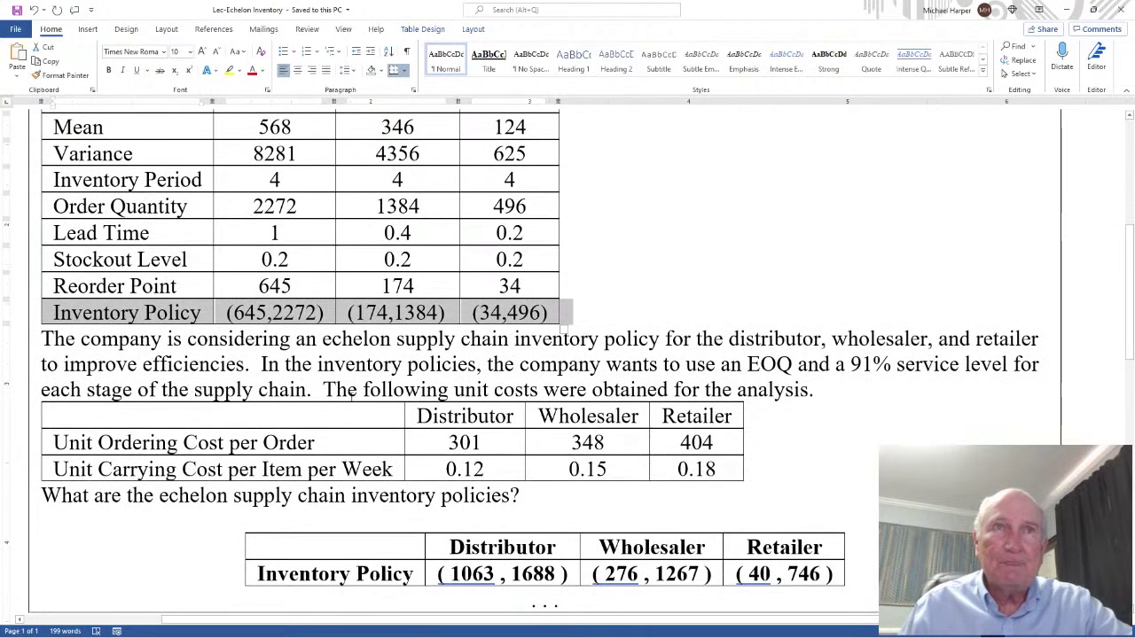
Read the echelon policy requirements on EOQ and service level, the unit cost table, and the final question
left_click_drag(66, 262, 255, 286)
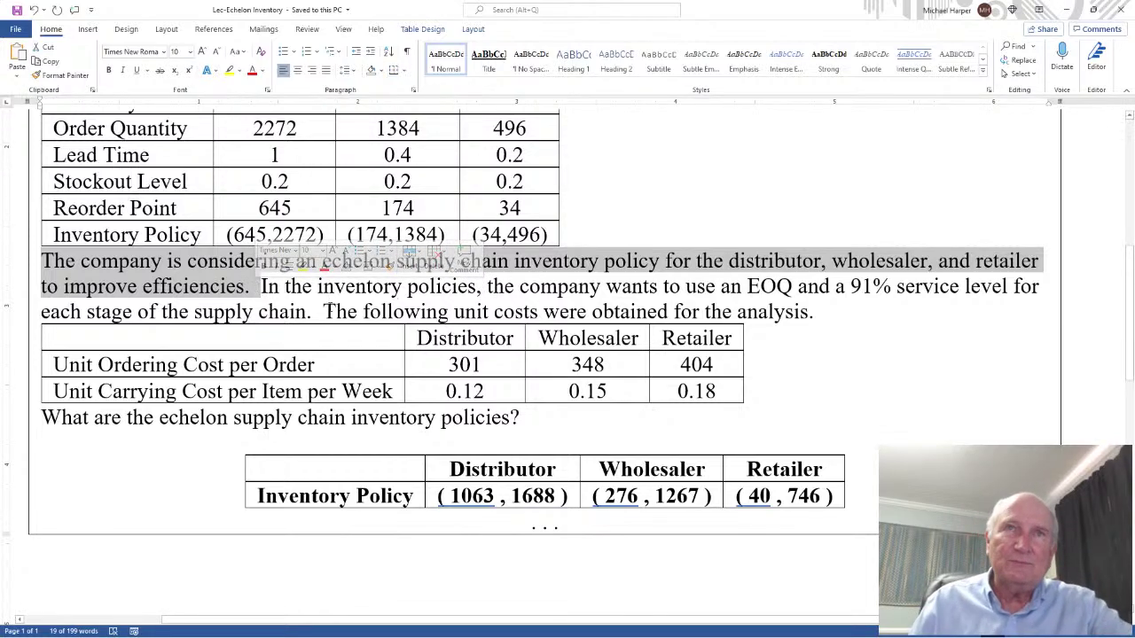
left_click_drag(261, 287, 795, 287)
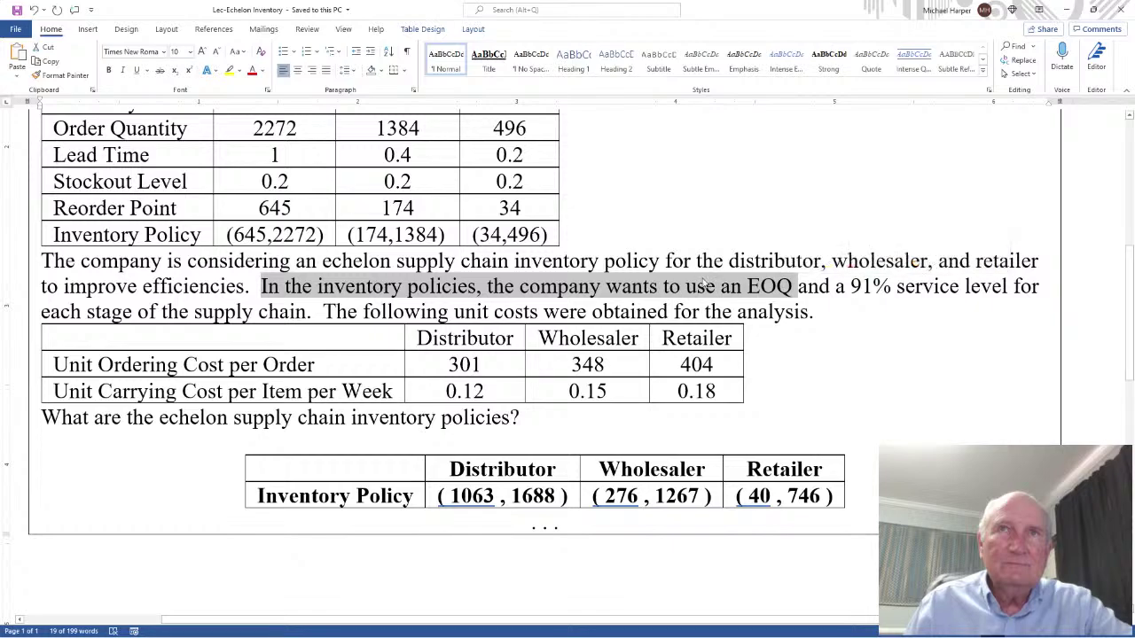
scroll(632, 287, "up", 2)
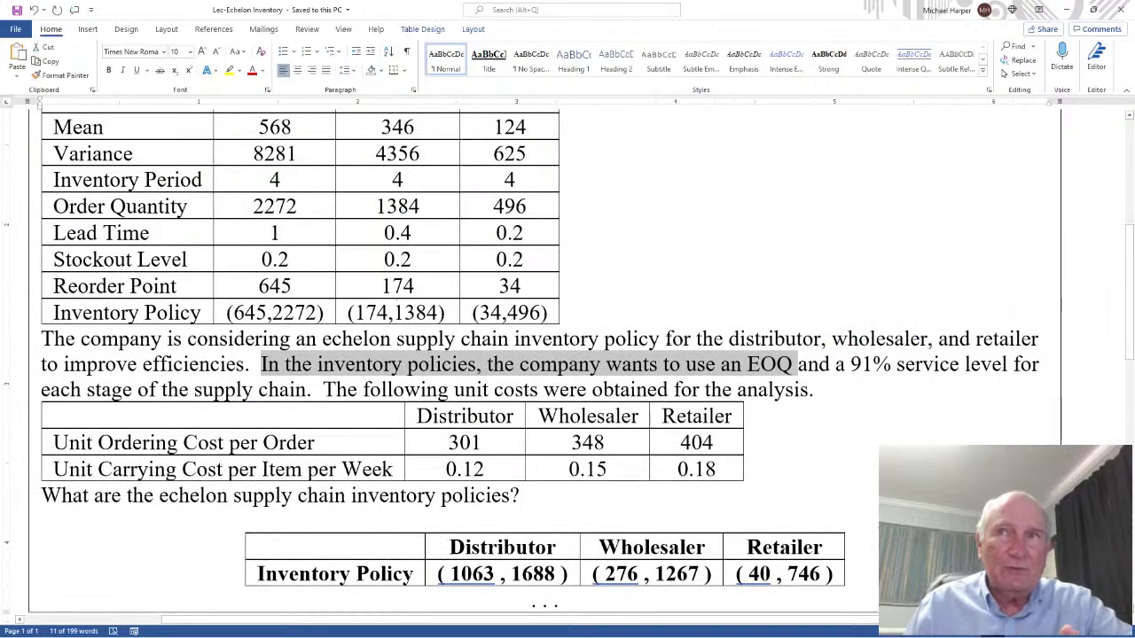
left_click_drag(799, 365, 306, 390)
scroll(479, 355, "down", 2)
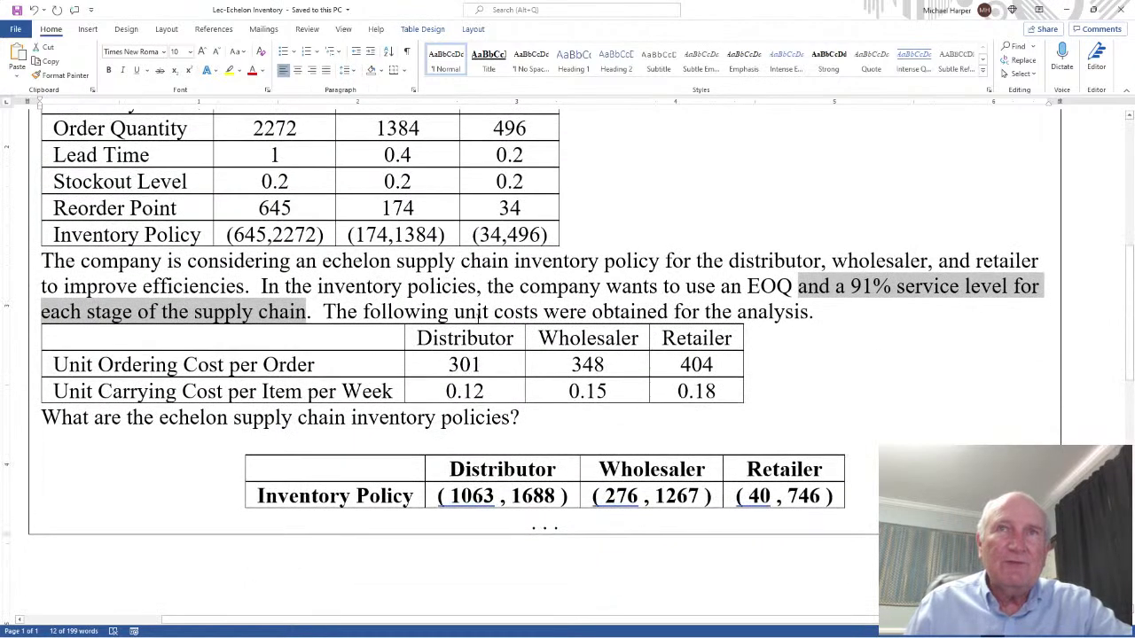
left_click_drag(377, 306, 798, 288)
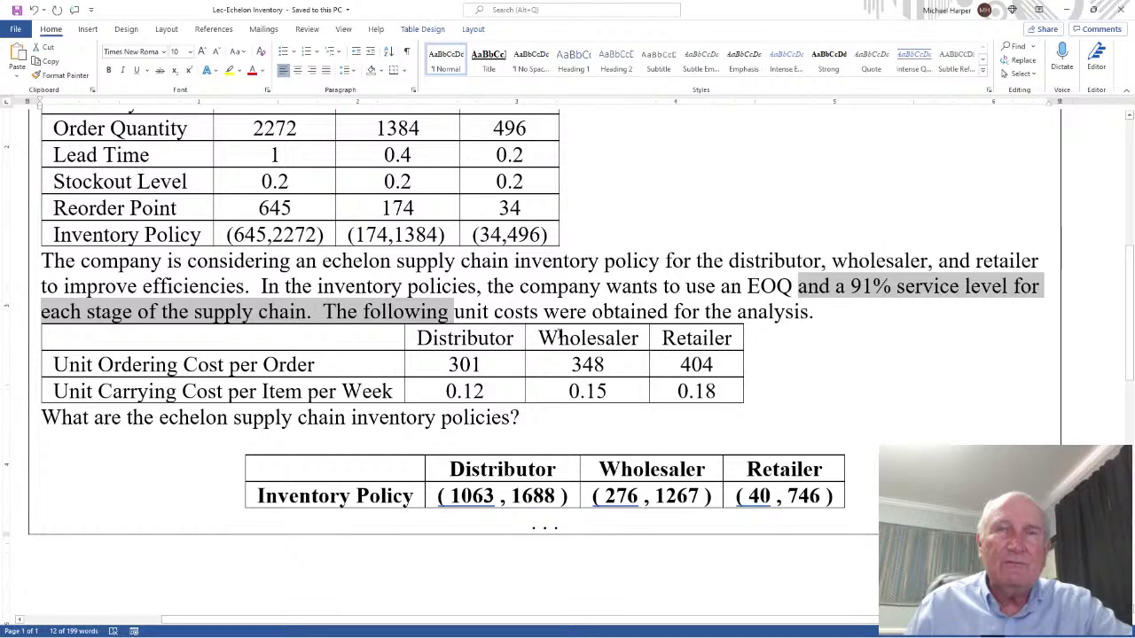
left_click_drag(391, 343, 449, 400)
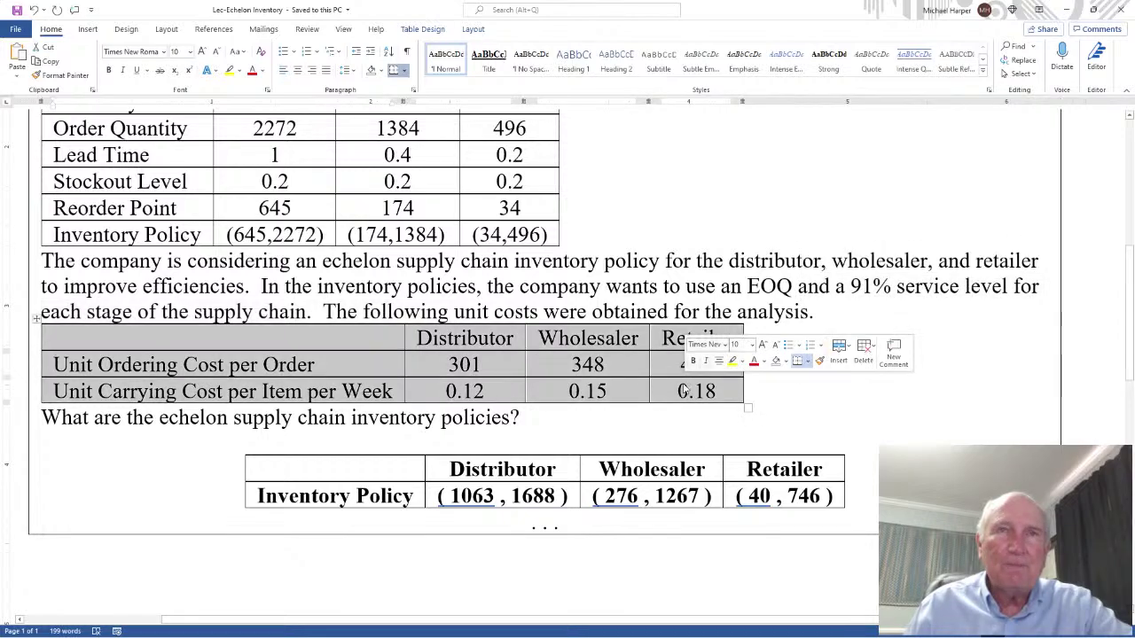
left_click_drag(87, 422, 513, 417)
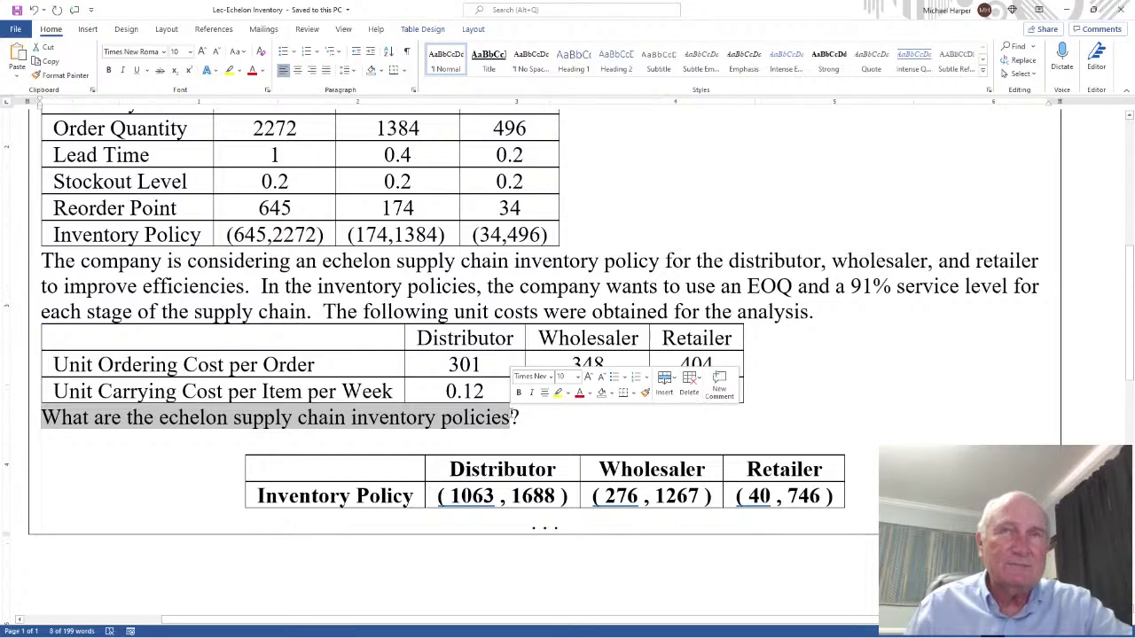
Copy the distributor, wholesaler and retailer inventory table from the Word question into the blank Excel workbook at C3
scroll(334, 345, "up", 5)
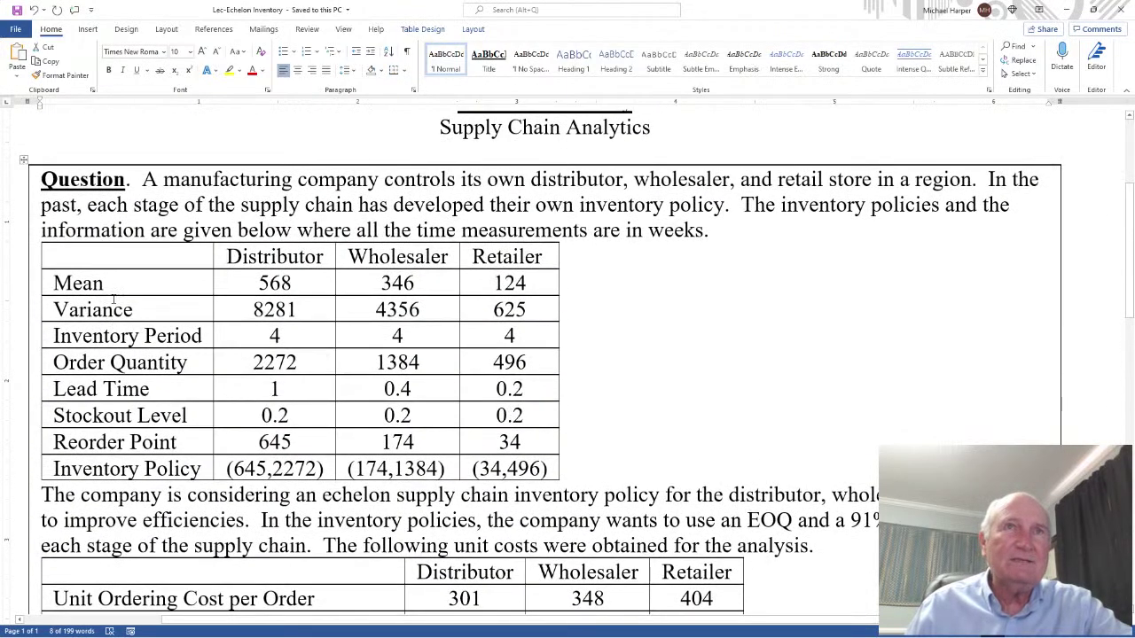
left_click_drag(121, 258, 509, 471)
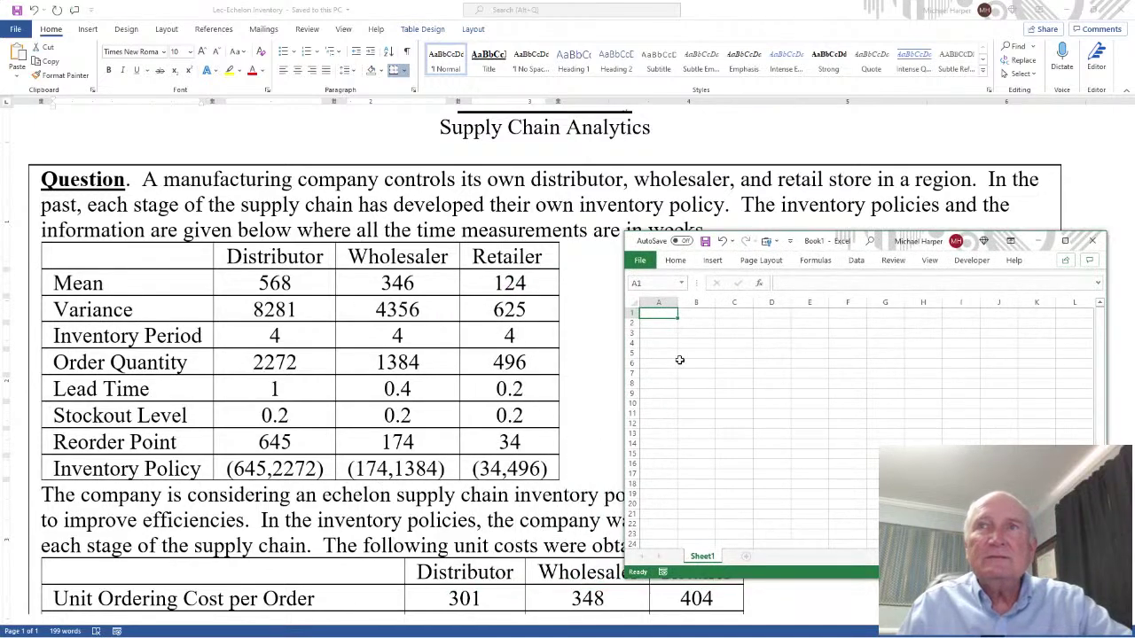
left_click(703, 333)
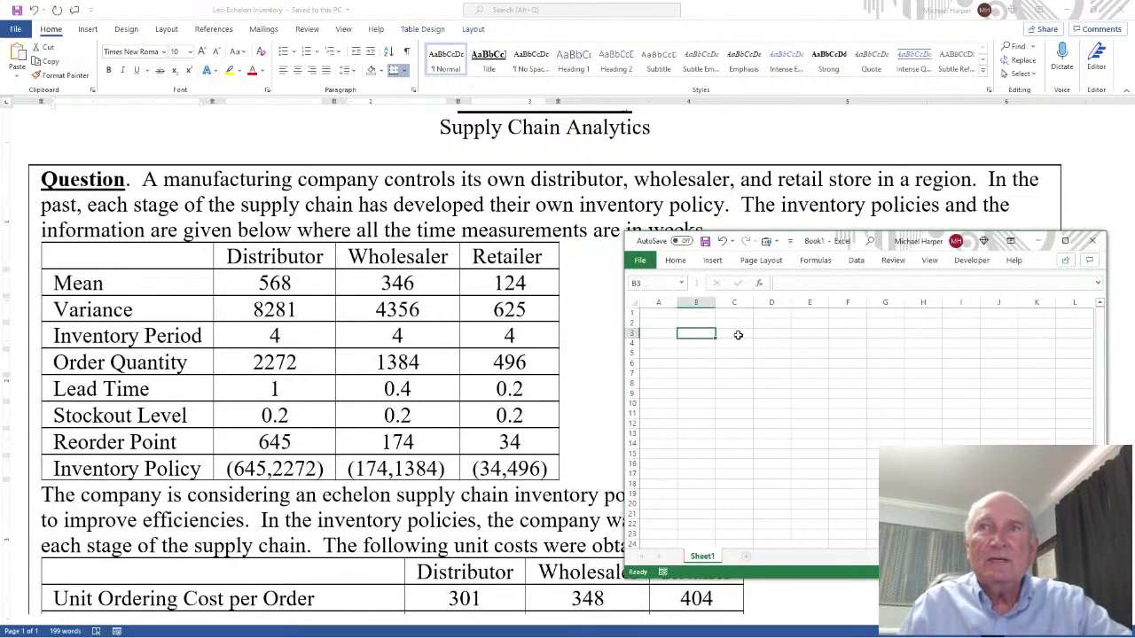
left_click(738, 335)
key("ctrl+v")
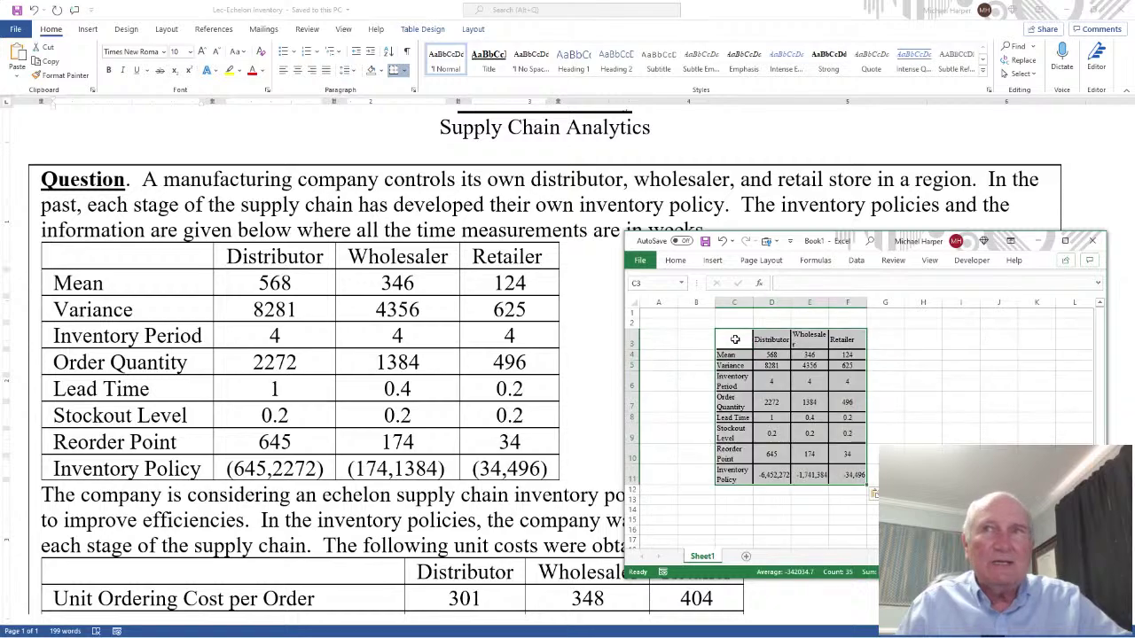
Copy the inventory table in C3:F11 and paste it back over the same cells
left_click(682, 349)
left_click_drag(736, 339, 839, 475)
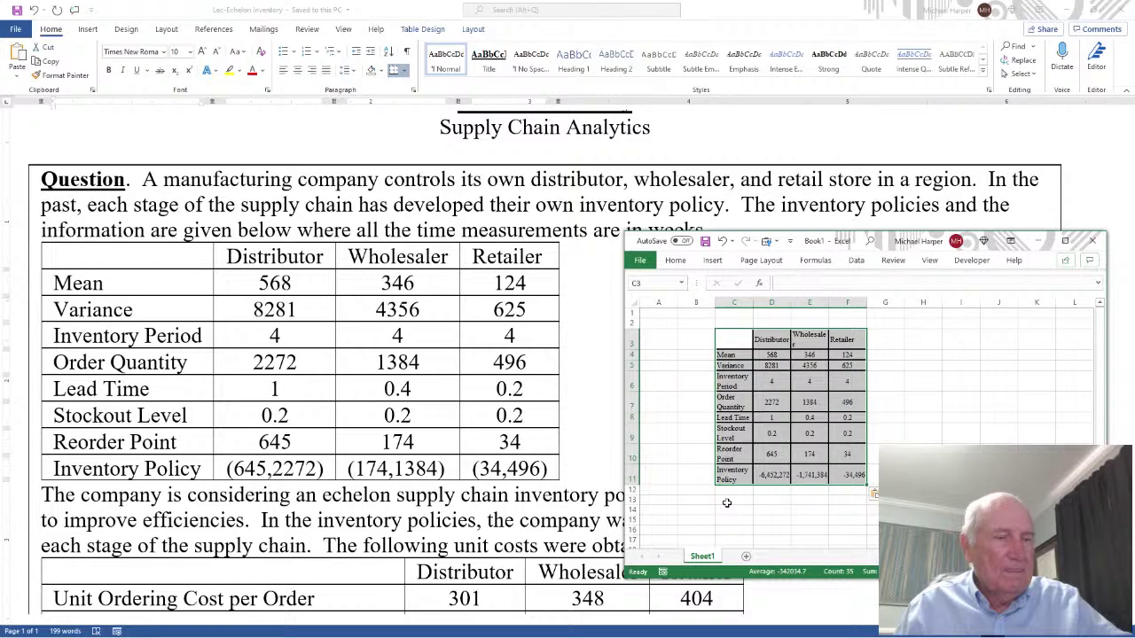
key("ctrl+c")
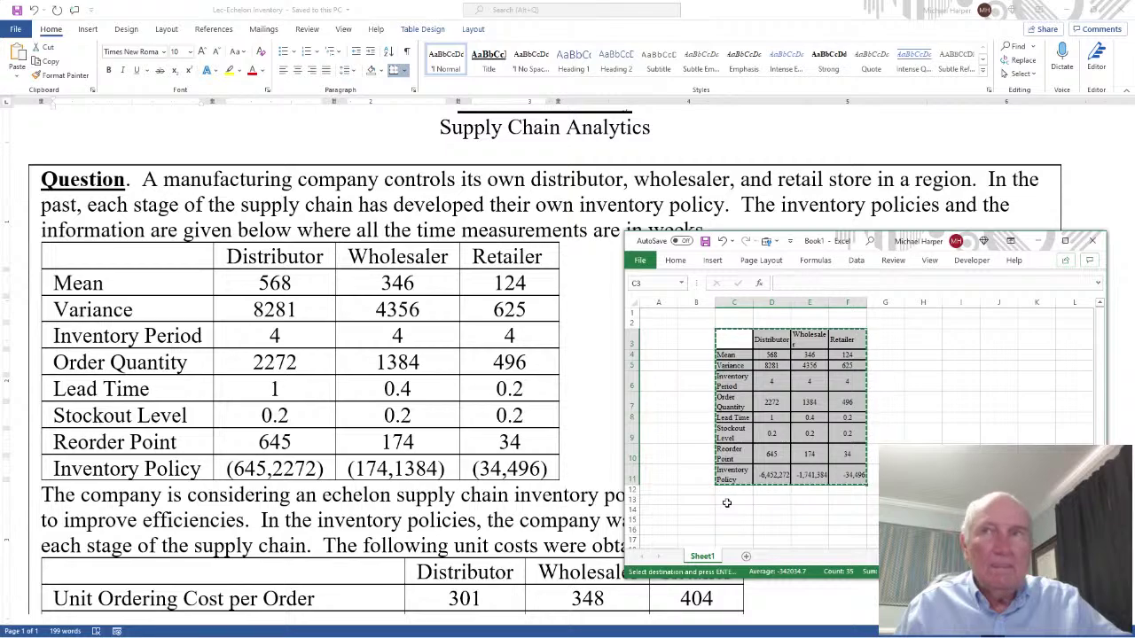
right_click(736, 340)
left_click(776, 266)
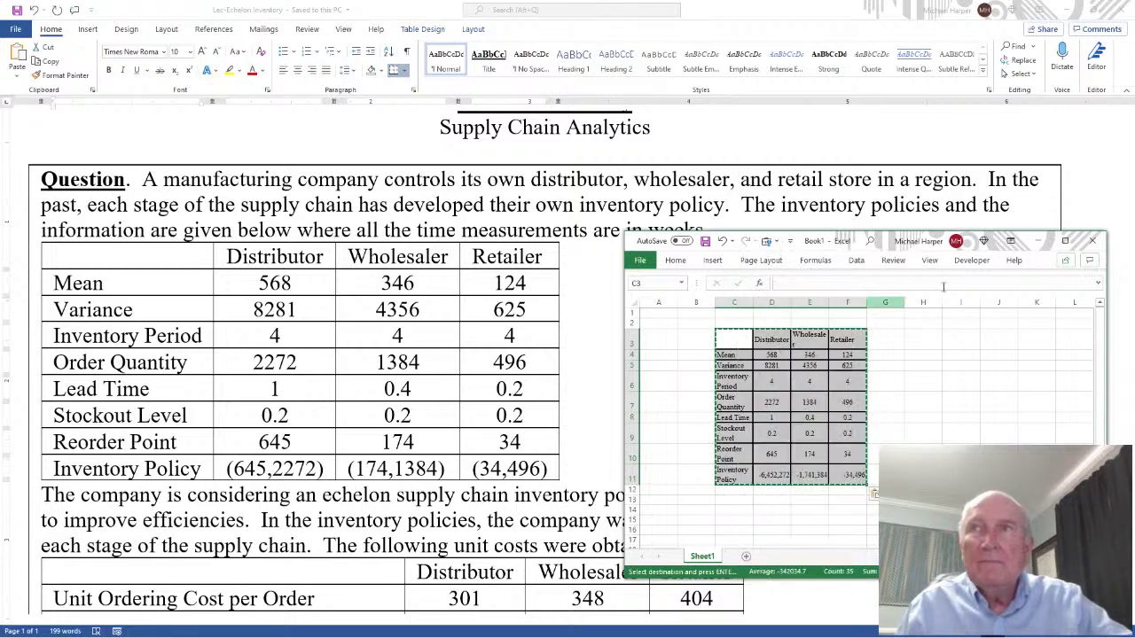
Maximize the workbook window and apply the Number format to the inventory table in C3:F11
left_click(1065, 240)
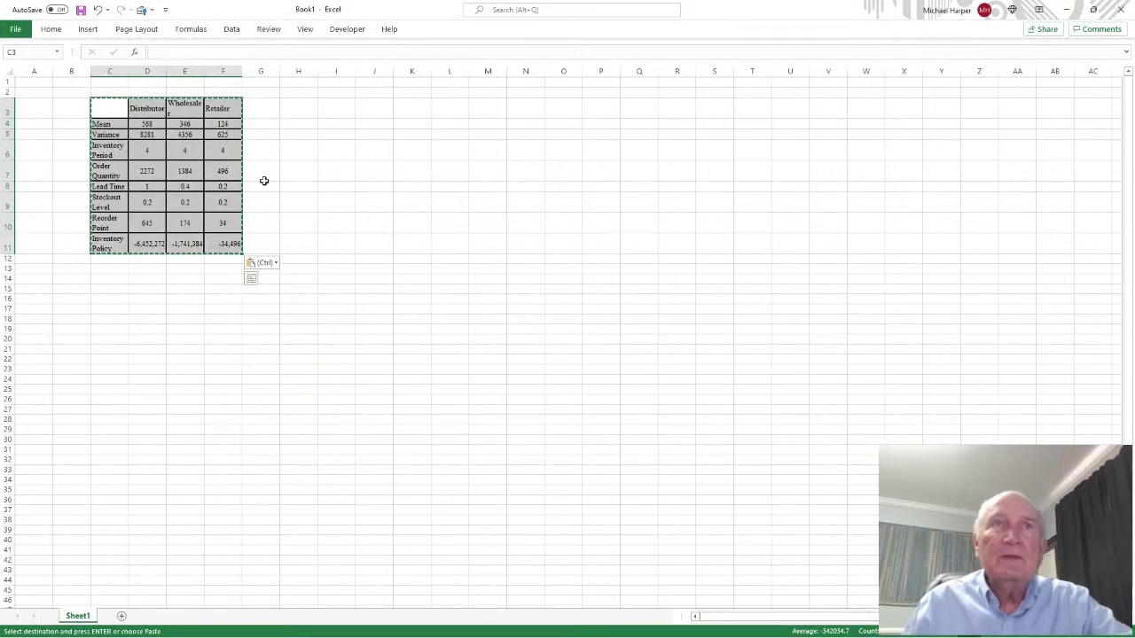
left_click(50, 29)
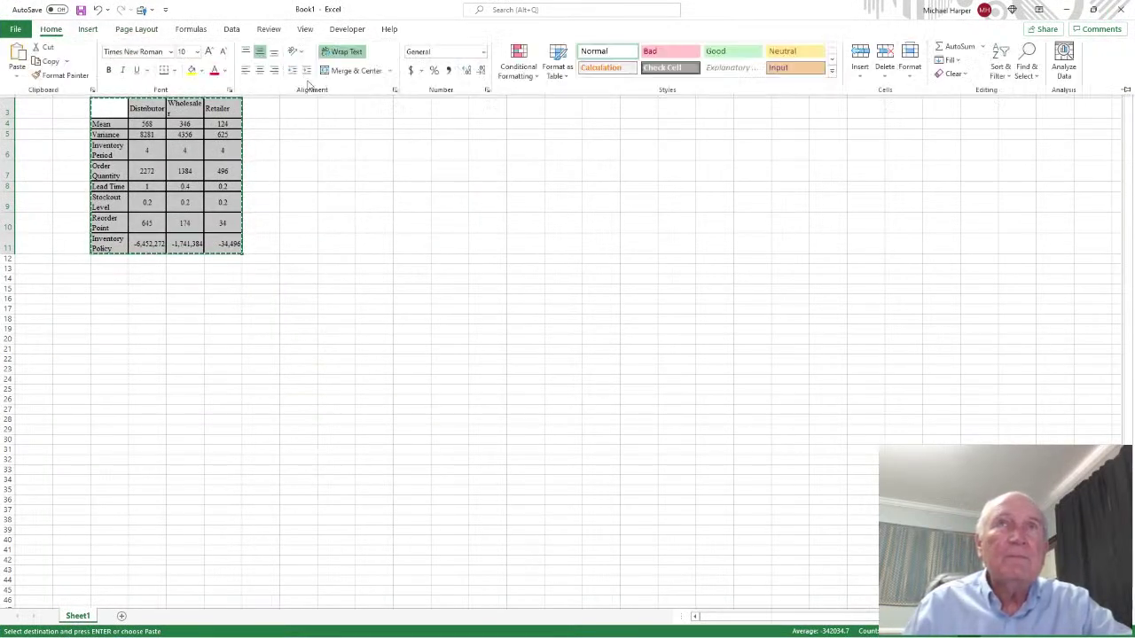
left_click(482, 53)
left_click(448, 101)
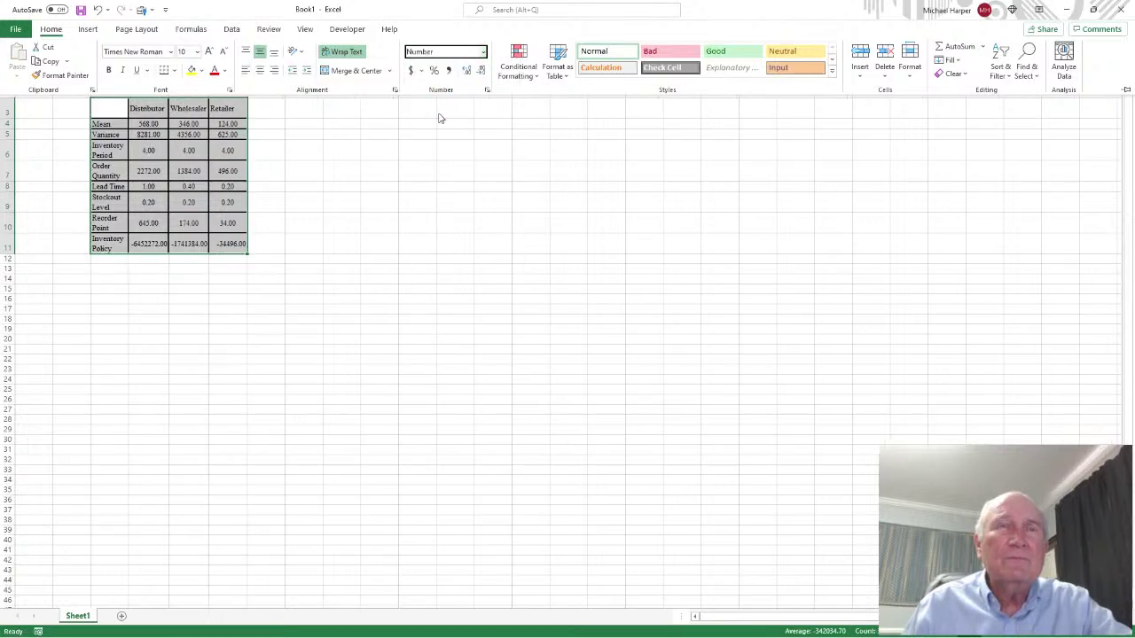
Clear the contents of the Inventory Policy row in C11:F11
left_click(140, 247)
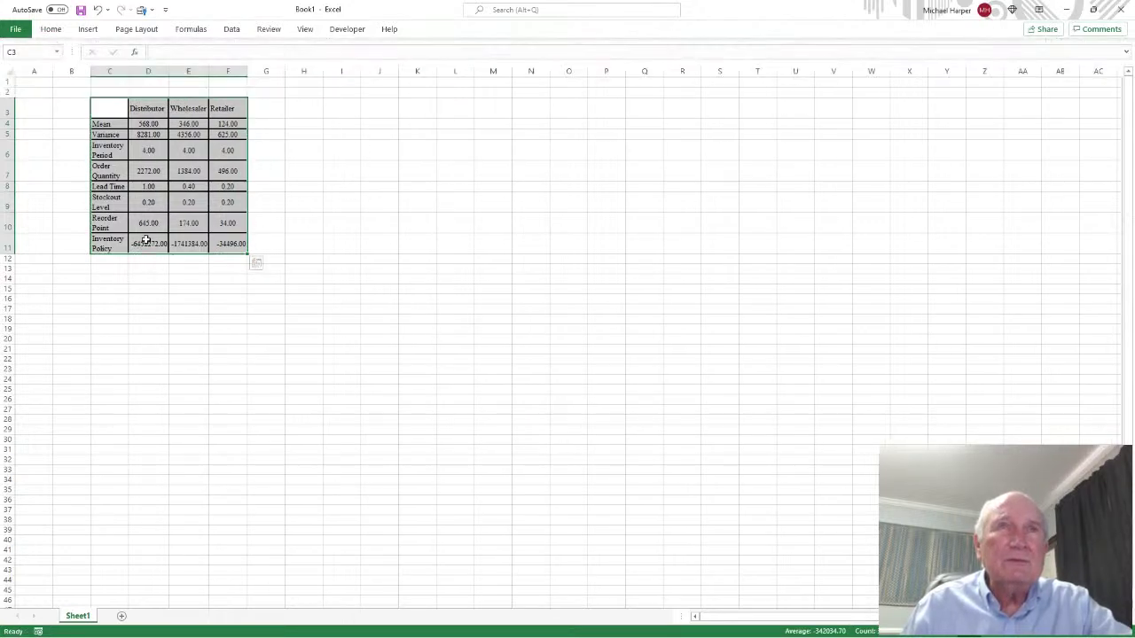
left_click(146, 241)
left_click_drag(108, 247, 229, 244)
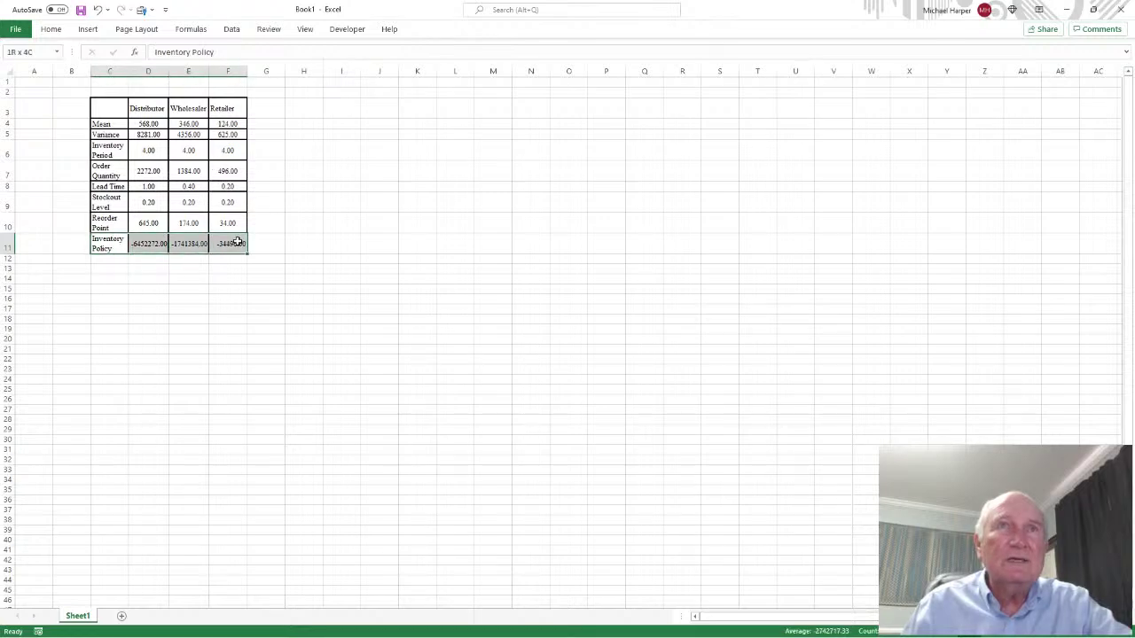
key("Delete")
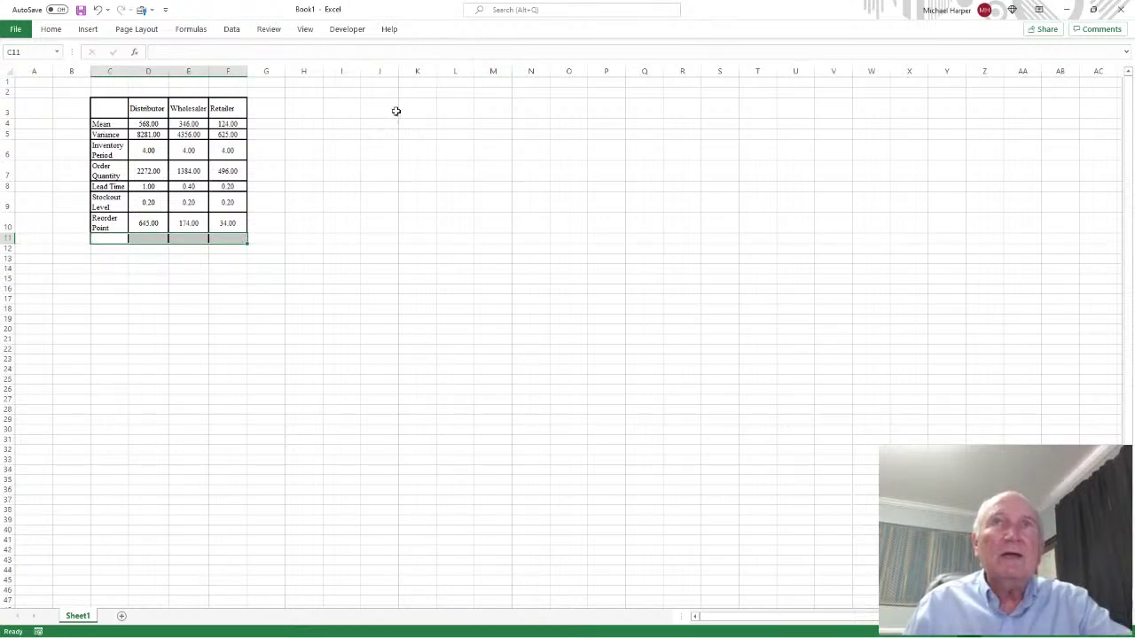
Copy the unit ordering and carrying cost table from the Word question into the Excel worksheet at C13
double_click(719, 20)
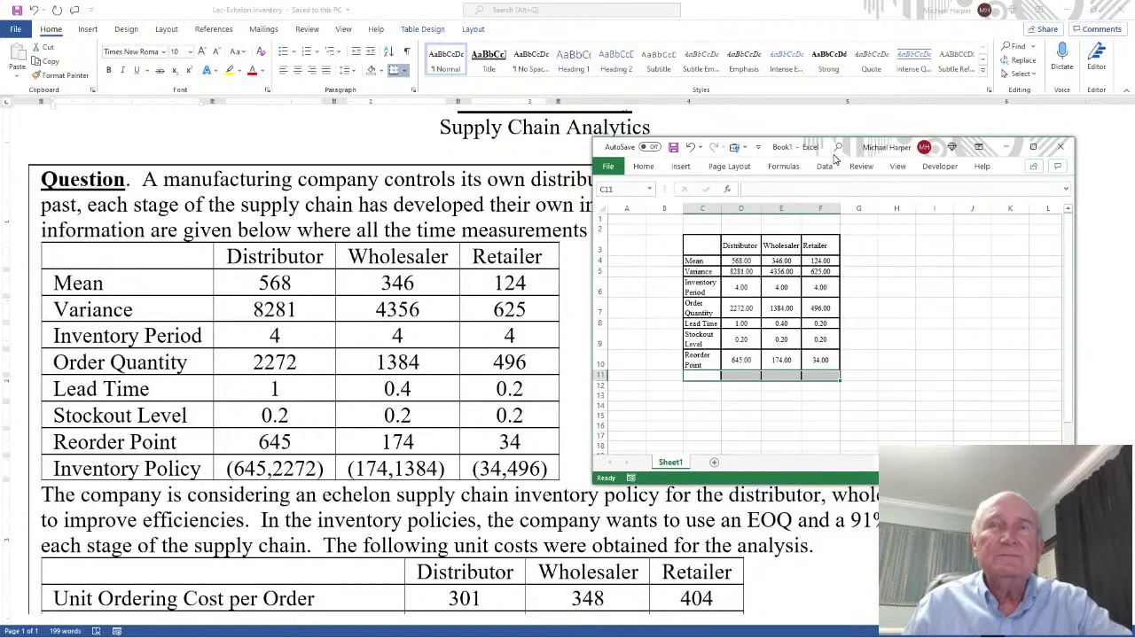
scroll(211, 419, "down", 3)
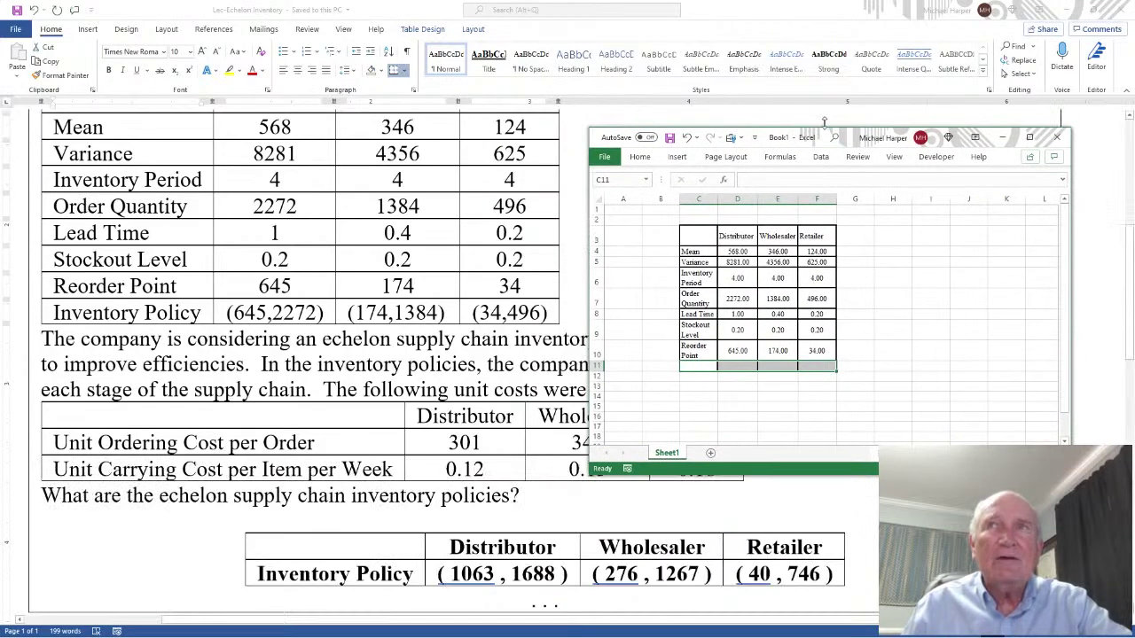
left_click_drag(769, 138, 756, 59)
left_click(297, 417)
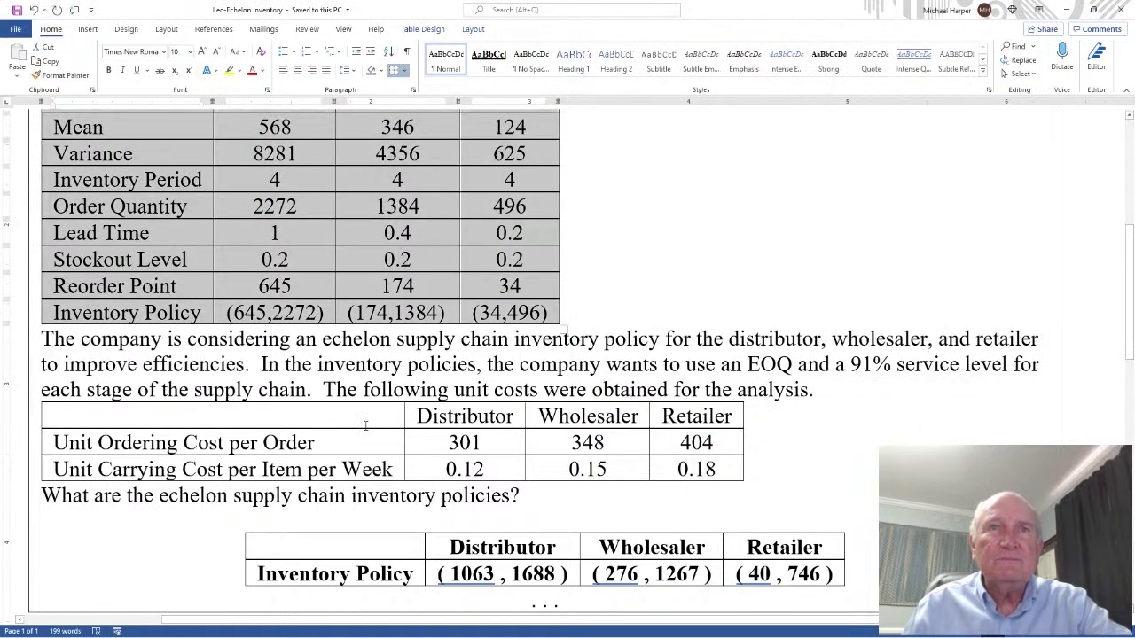
left_click_drag(692, 469, 315, 427)
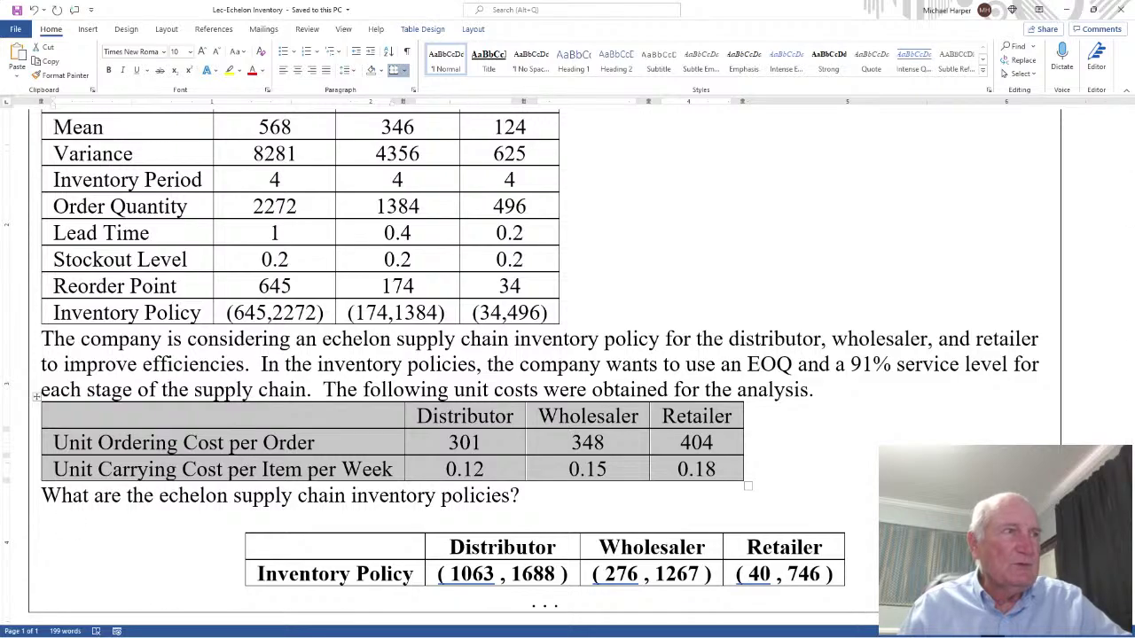
key("alt+Tab")
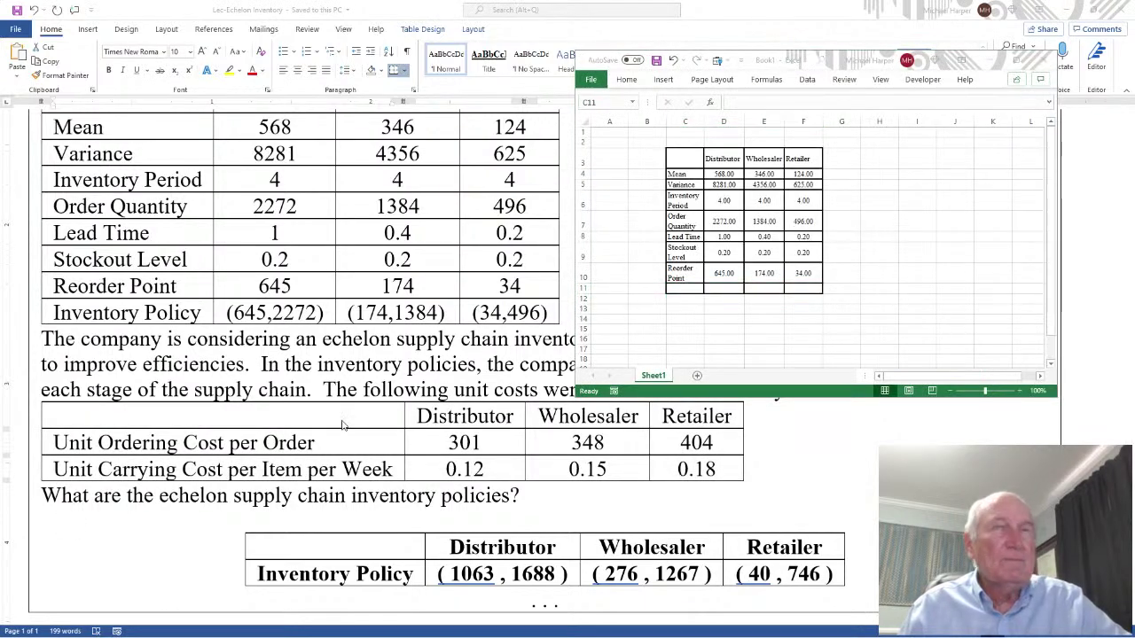
left_click(681, 310)
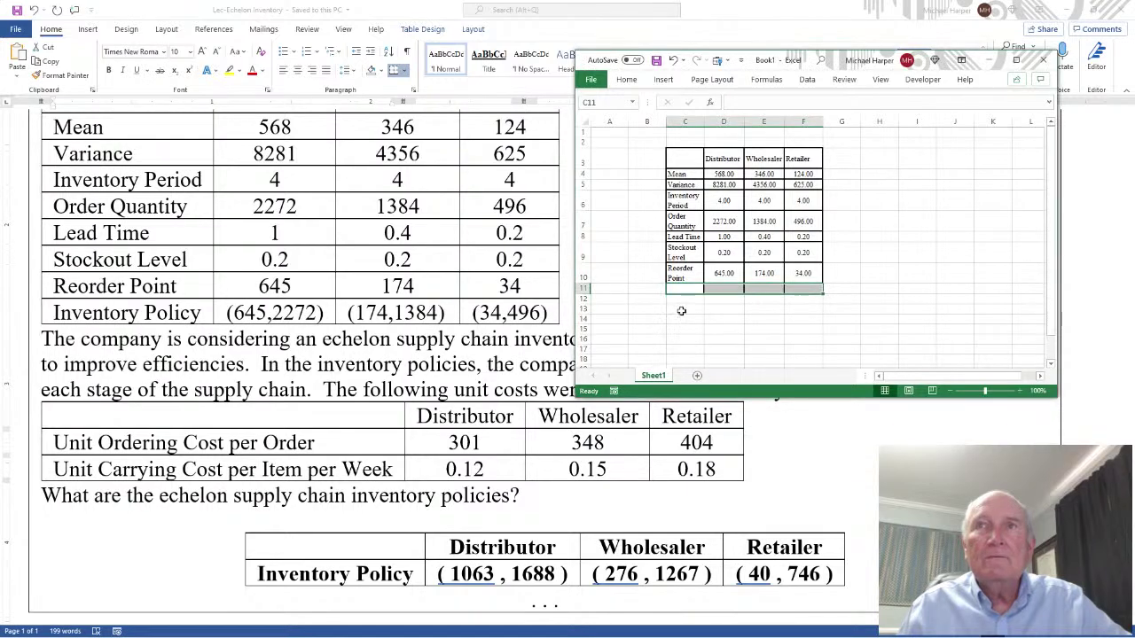
key("ctrl+v")
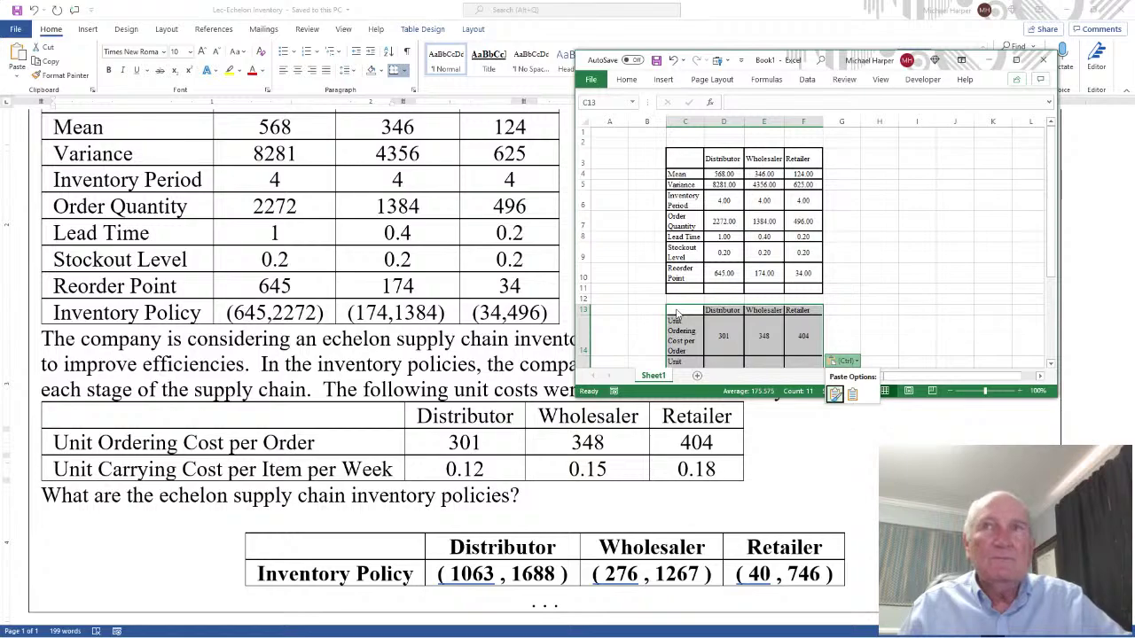
scroll(705, 319, "down", 2)
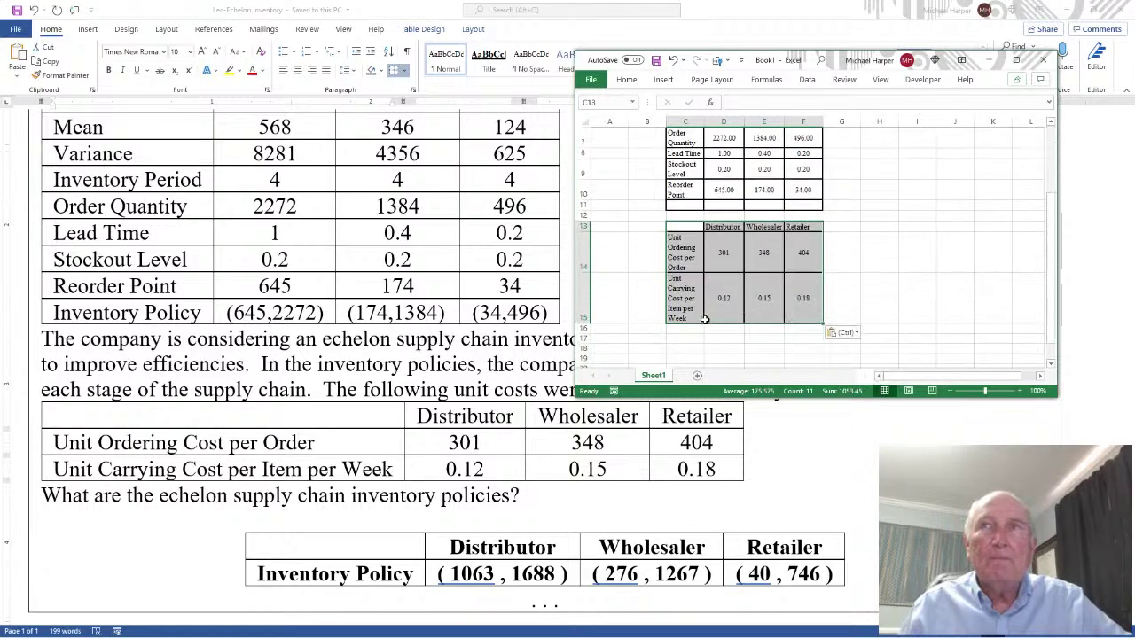
Copy the unit cost table in C13:F15 and paste it back over the same cells
left_click(804, 299)
left_click_drag(803, 300, 689, 230)
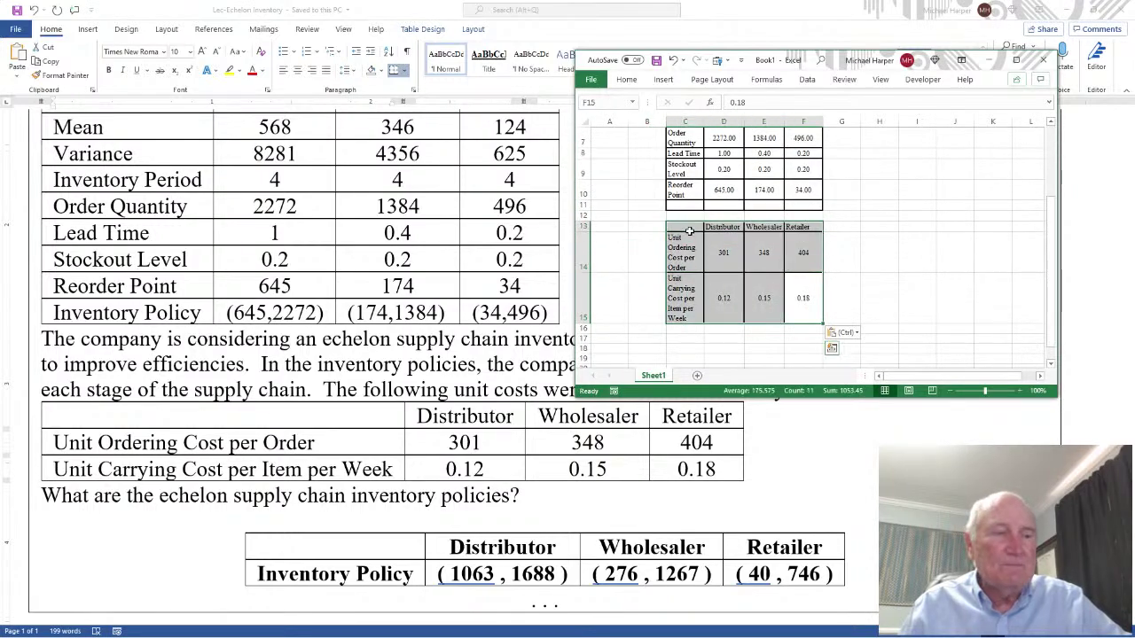
key("ctrl+c")
right_click(689, 231)
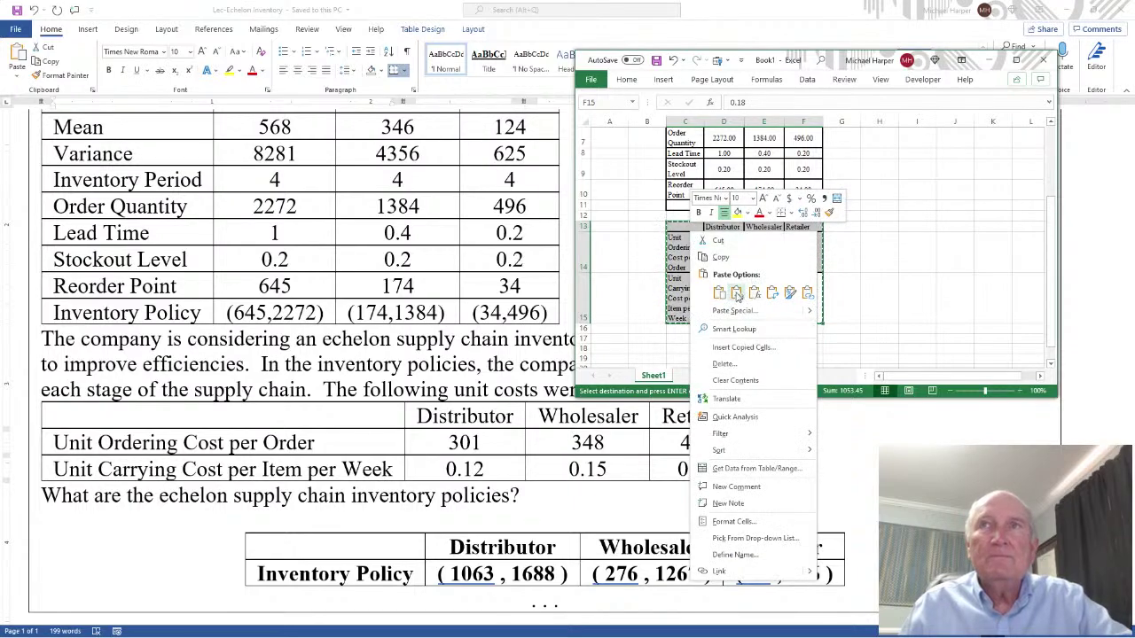
left_click(735, 269)
Fit the widths of columns C to F to their contents
scroll(735, 270, "up", 2)
left_click_drag(685, 121, 807, 121)
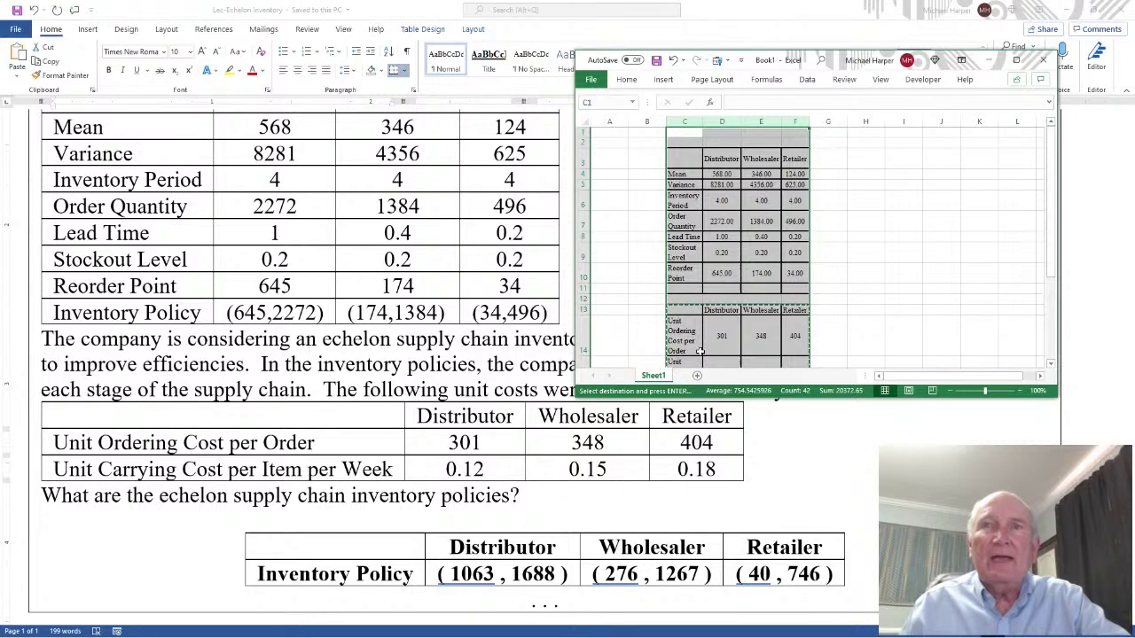
scroll(803, 319, "down", 1)
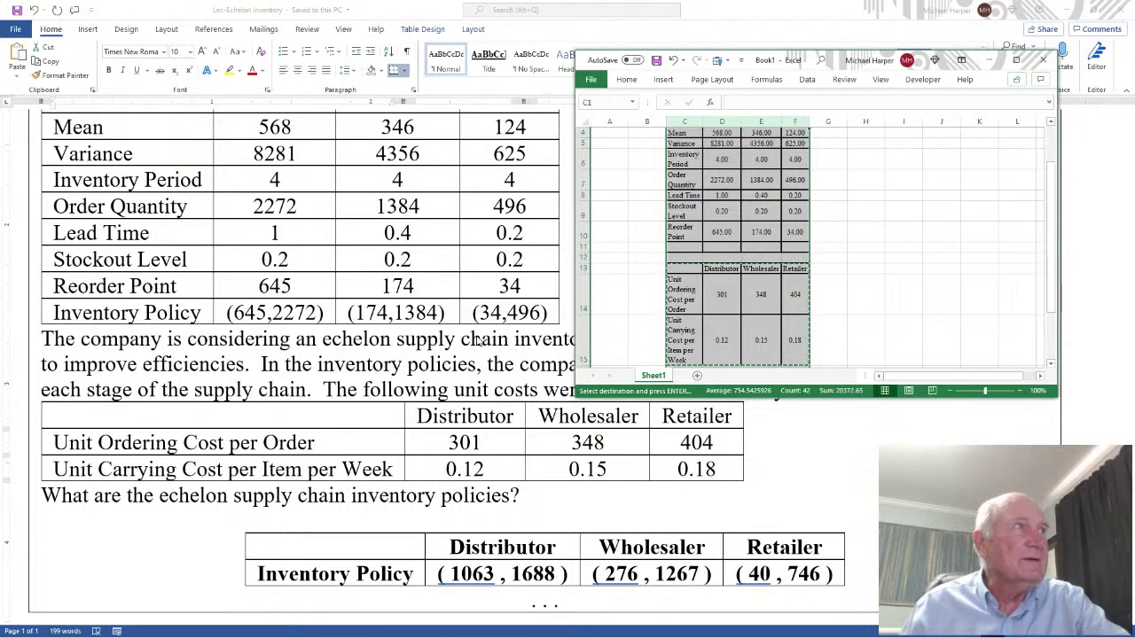
scroll(769, 313, "down", 2)
left_click(722, 305)
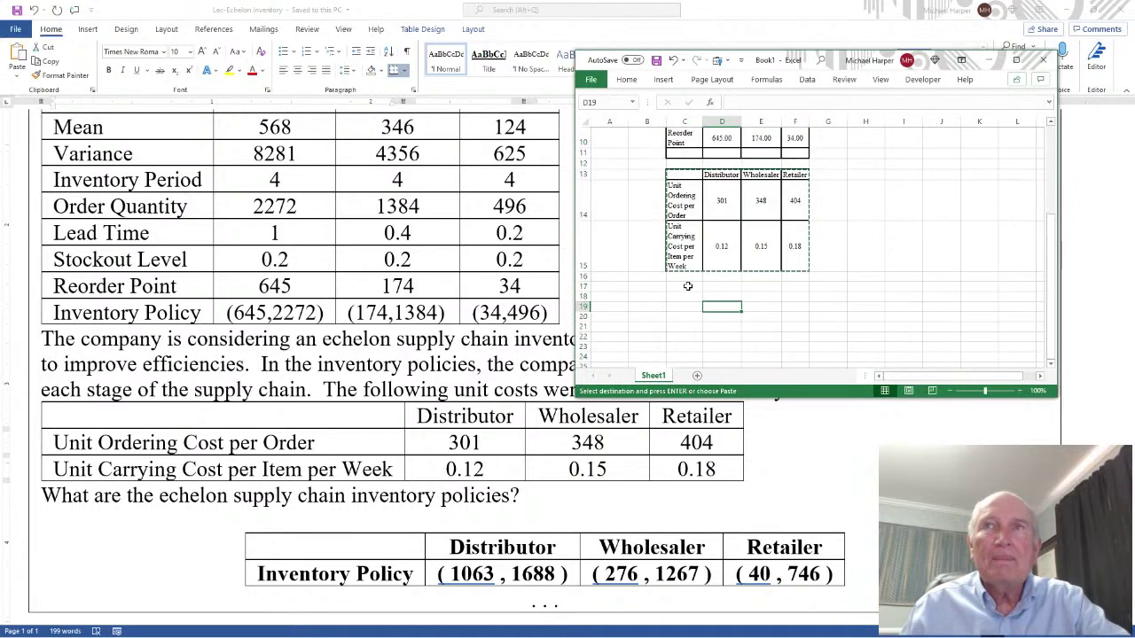
left_click(960, 235)
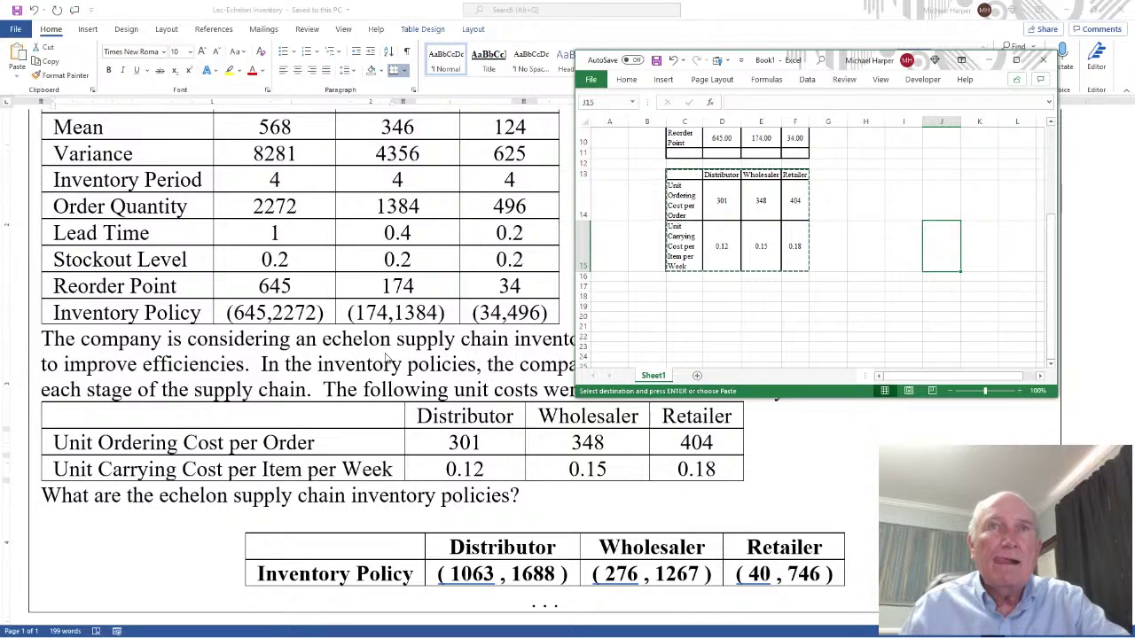
Minimize the workbook to show the full Word question, and bring the workbook back maximized with the tables enlarged
left_click(990, 60)
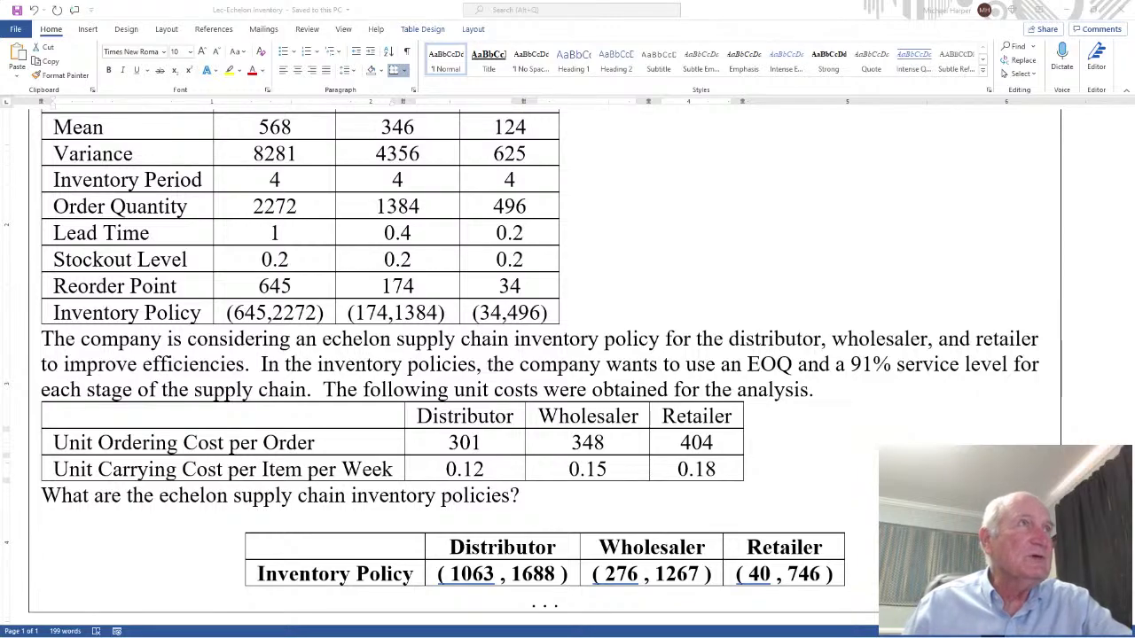
key("alt+Tab")
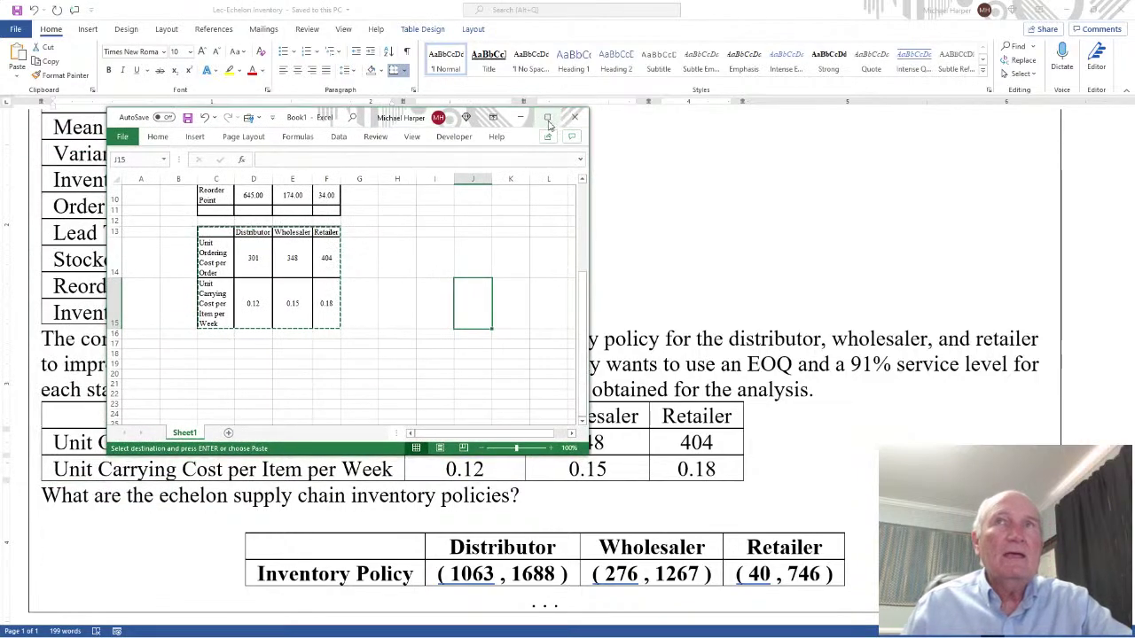
left_click(547, 118)
scroll(539, 221, "up", 3)
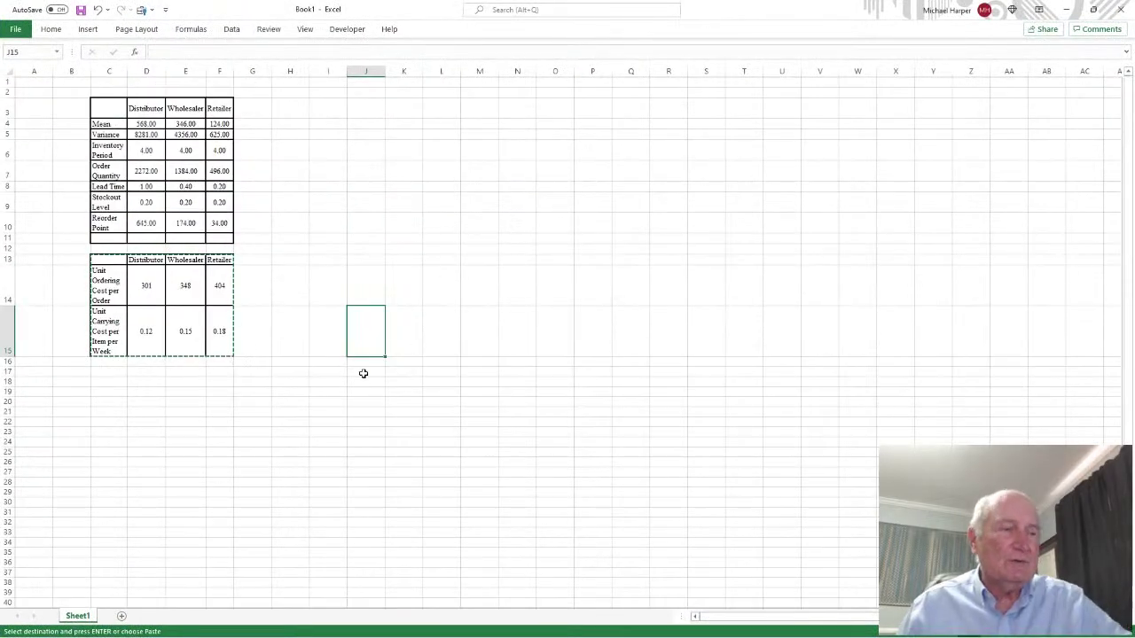
scroll(360, 373, "up", 3, "ctrl")
scroll(355, 375, "up", 2, "ctrl")
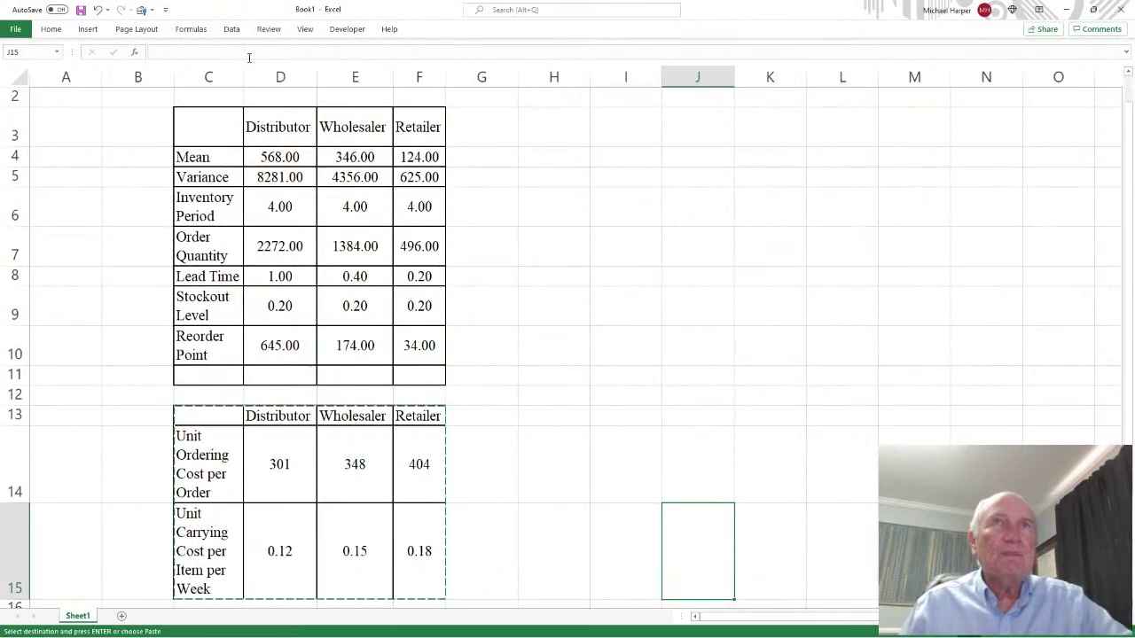
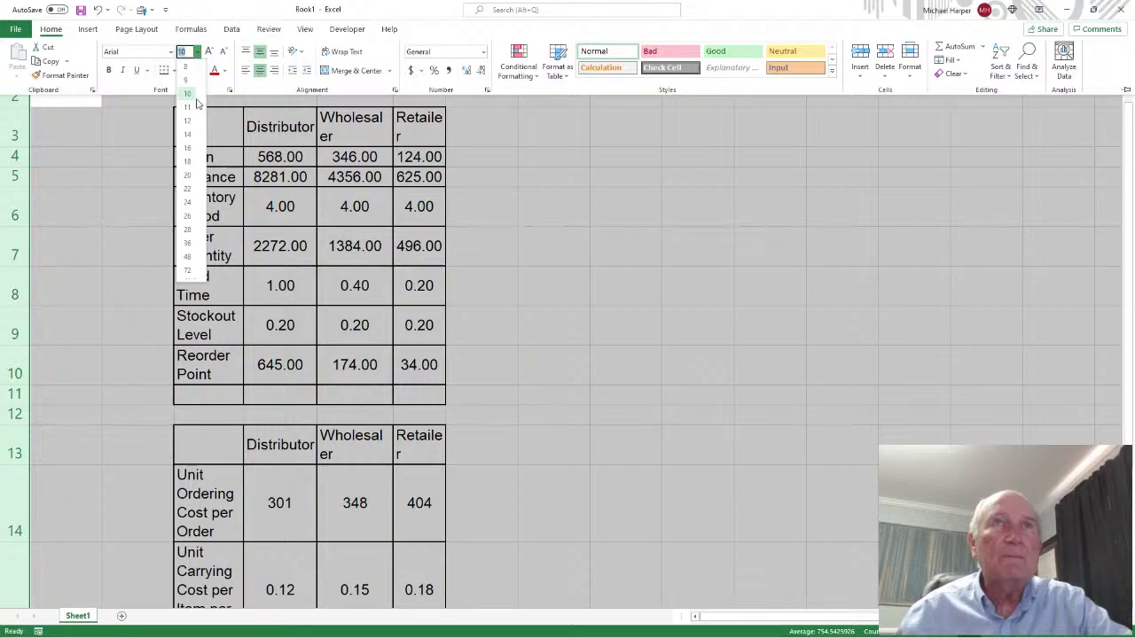
Set the whole sheet's font size to 10 and fit columns C to F so each label stays on one line
left_click(194, 94)
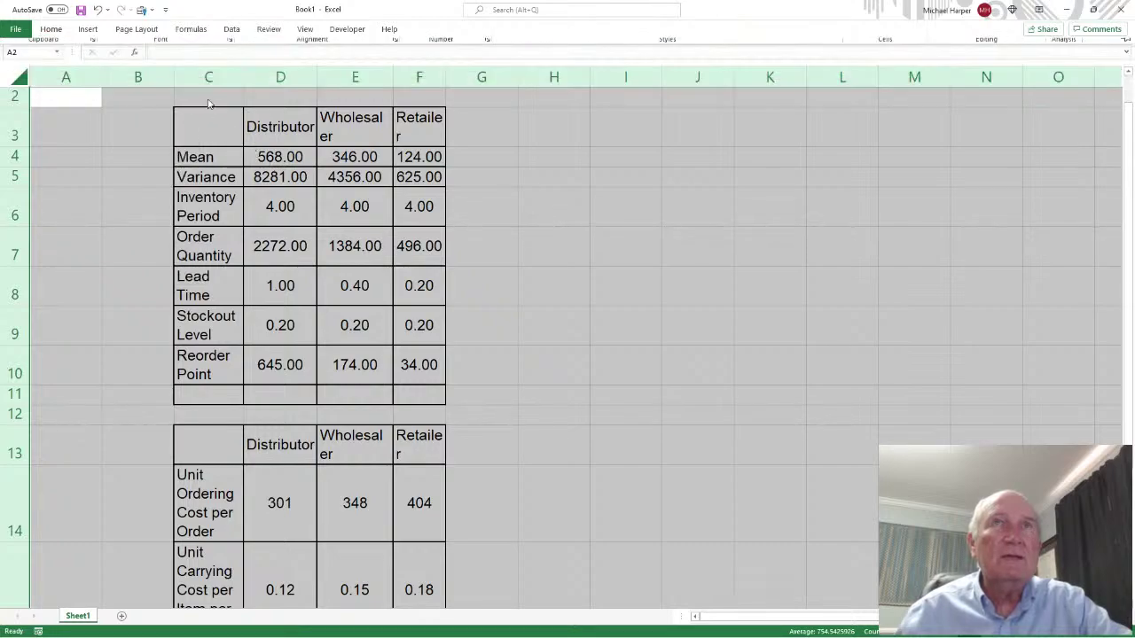
left_click_drag(208, 77, 450, 73)
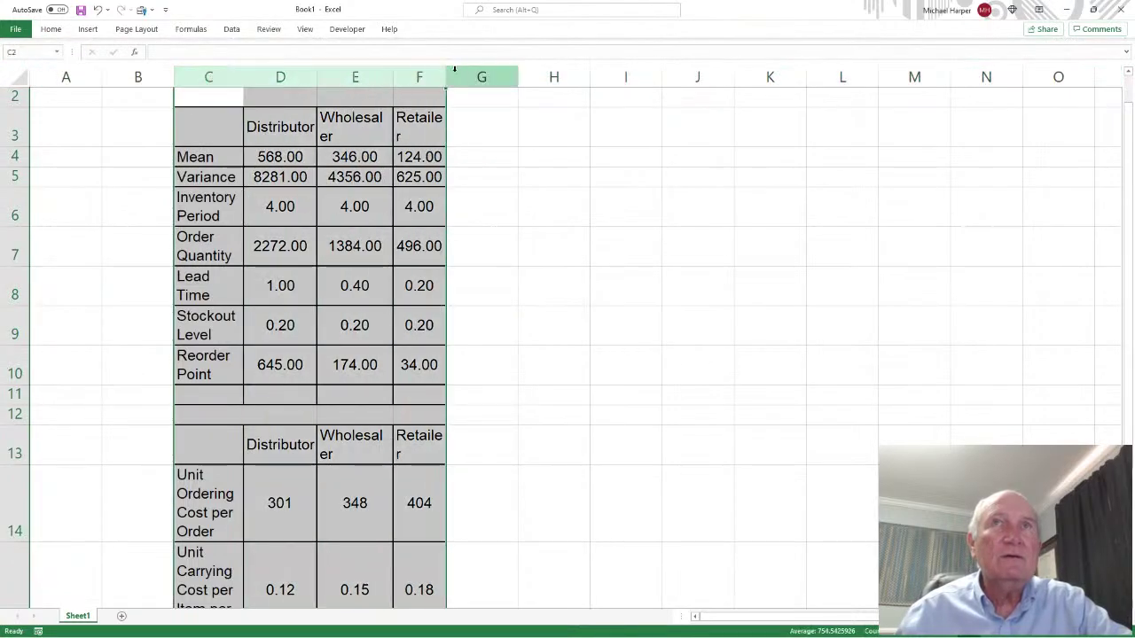
double_click(445, 75)
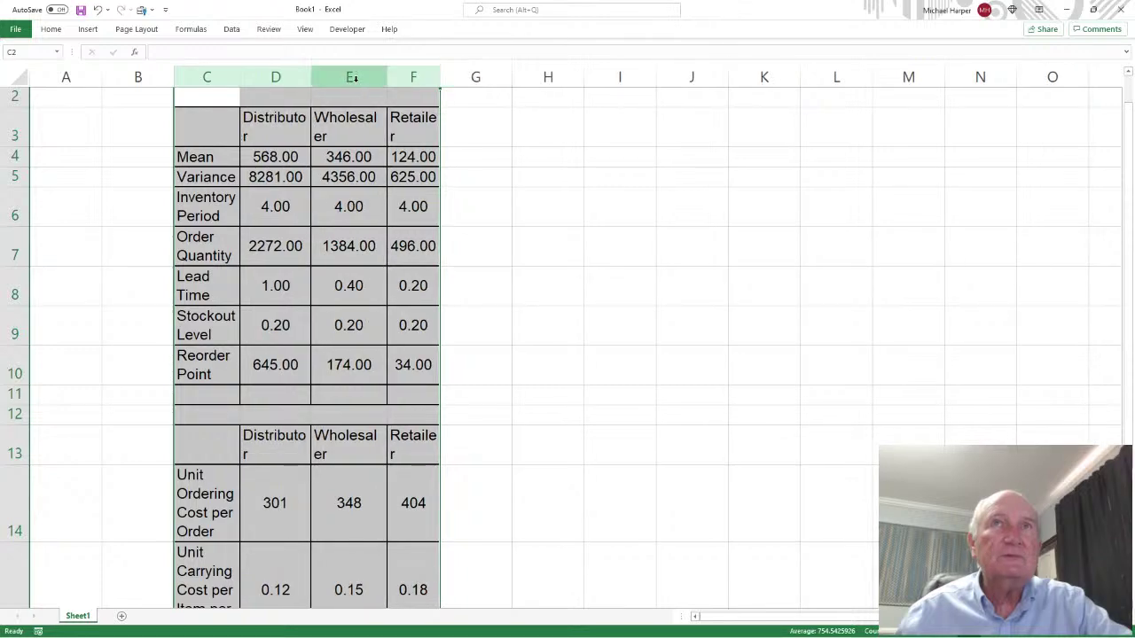
left_click_drag(440, 77, 729, 78)
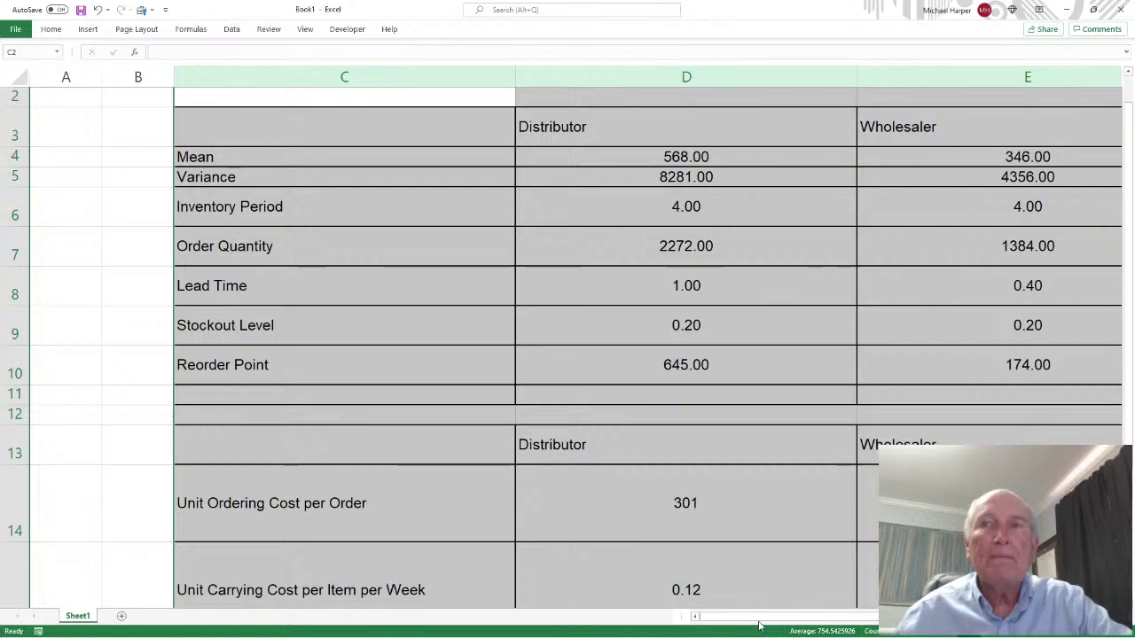
scroll(796, 621, "right", 3)
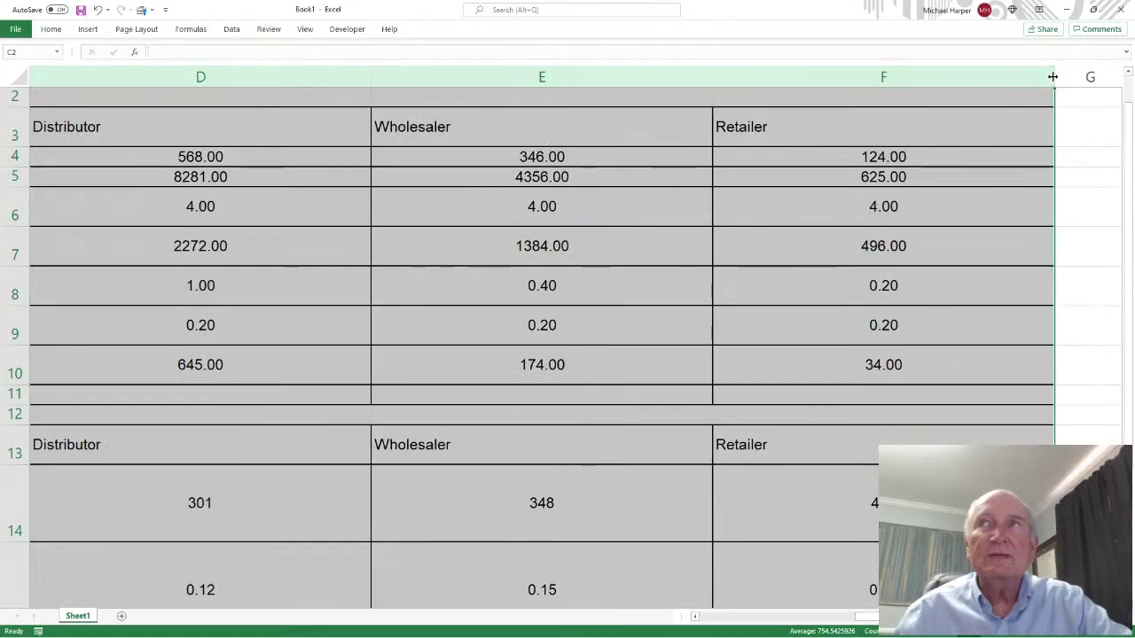
double_click(1053, 77)
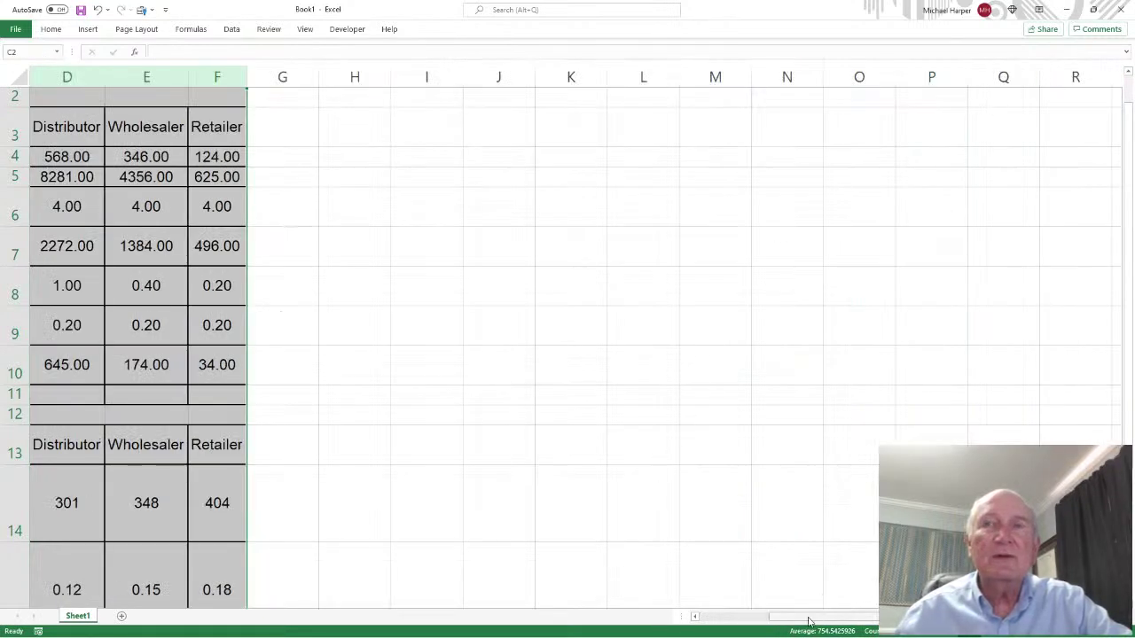
scroll(811, 621, "left", 3)
left_click(743, 400)
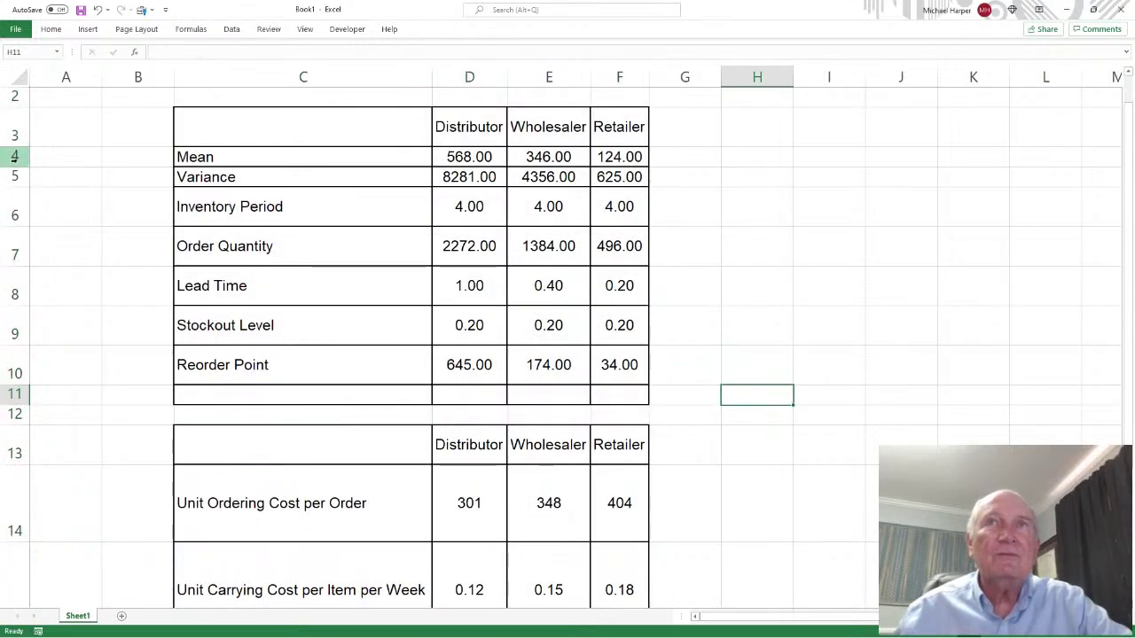
AutoFit the row height of rows 3 to 15
left_click_drag(13, 133, 8, 553)
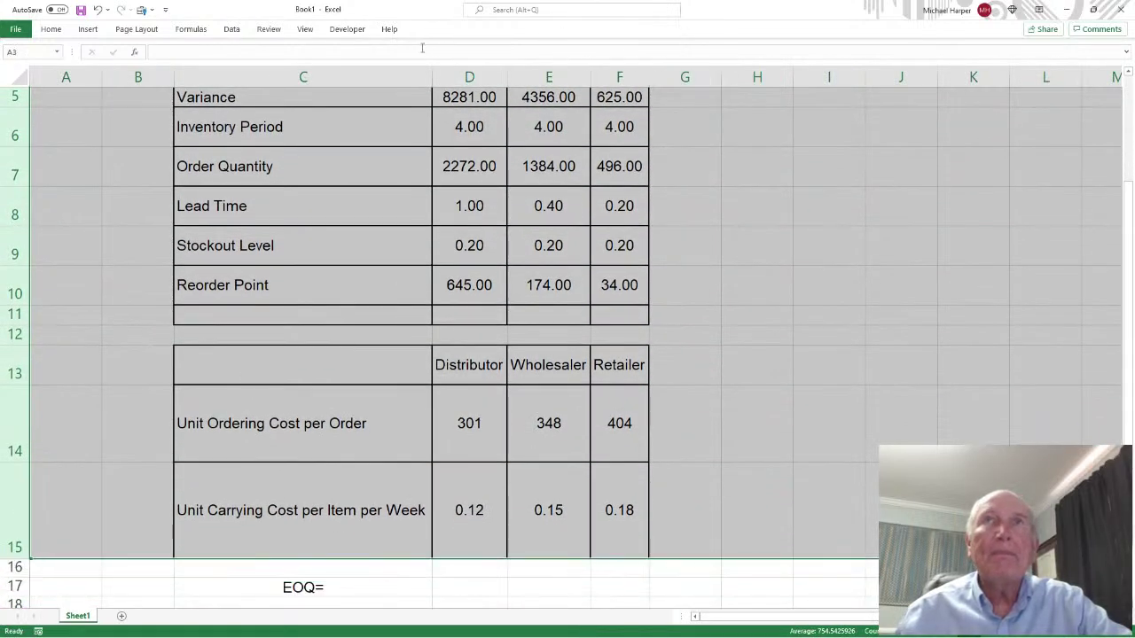
key("ctrl+F1")
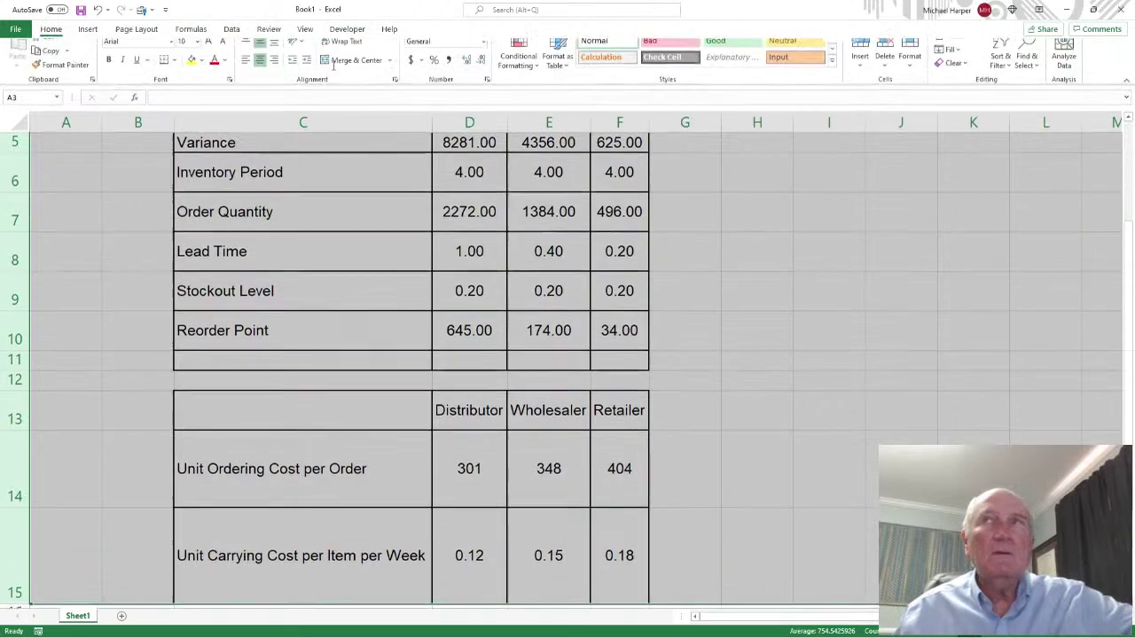
left_click(911, 69)
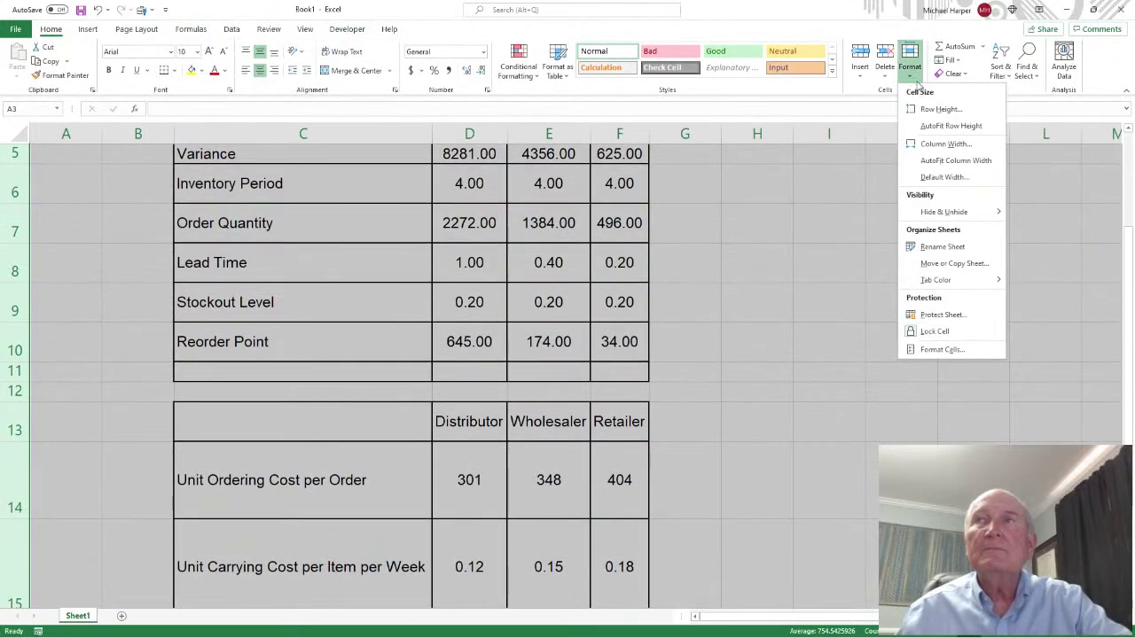
left_click(933, 126)
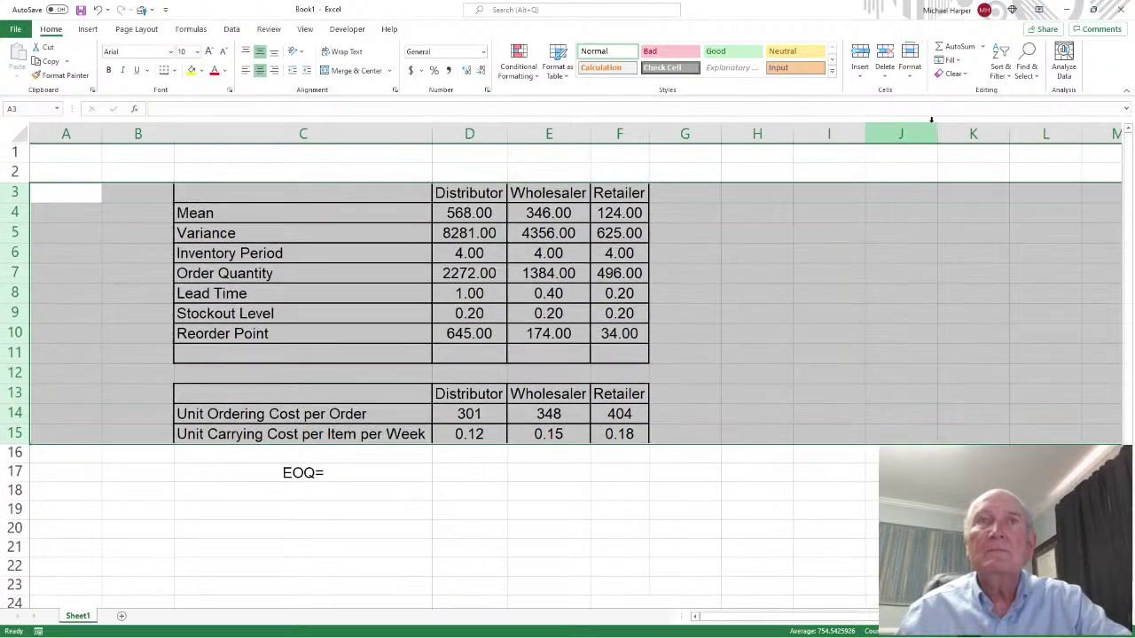
left_click(782, 330)
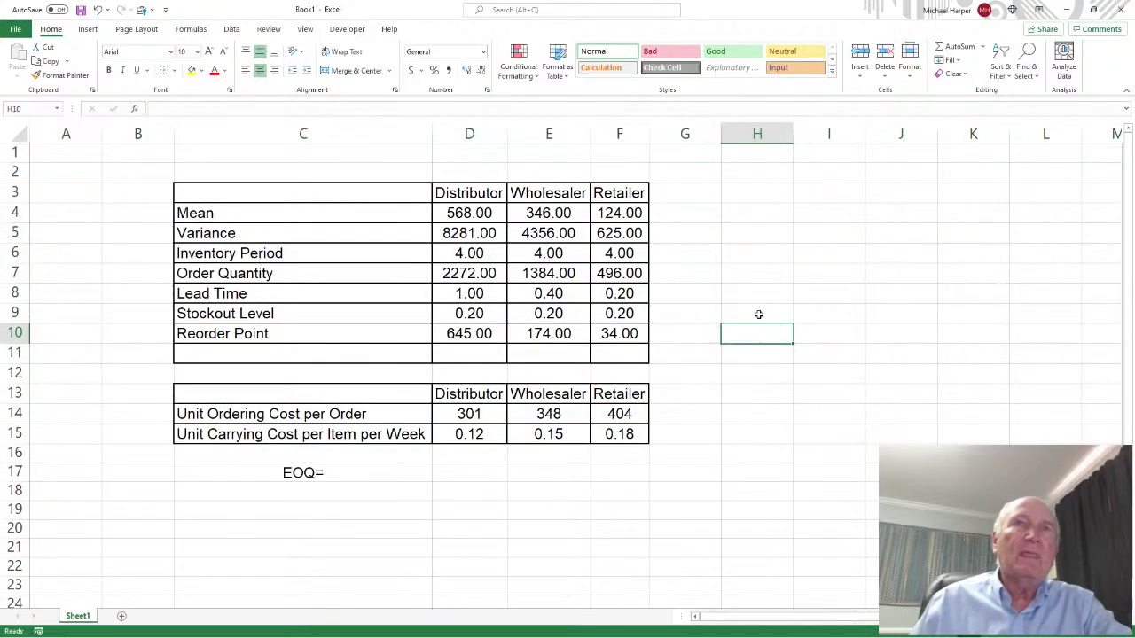
Enter the formula note "EOQ=sqrt(2*Mean*Co/Cc" as text in G17
left_click(452, 470)
left_click(692, 473)
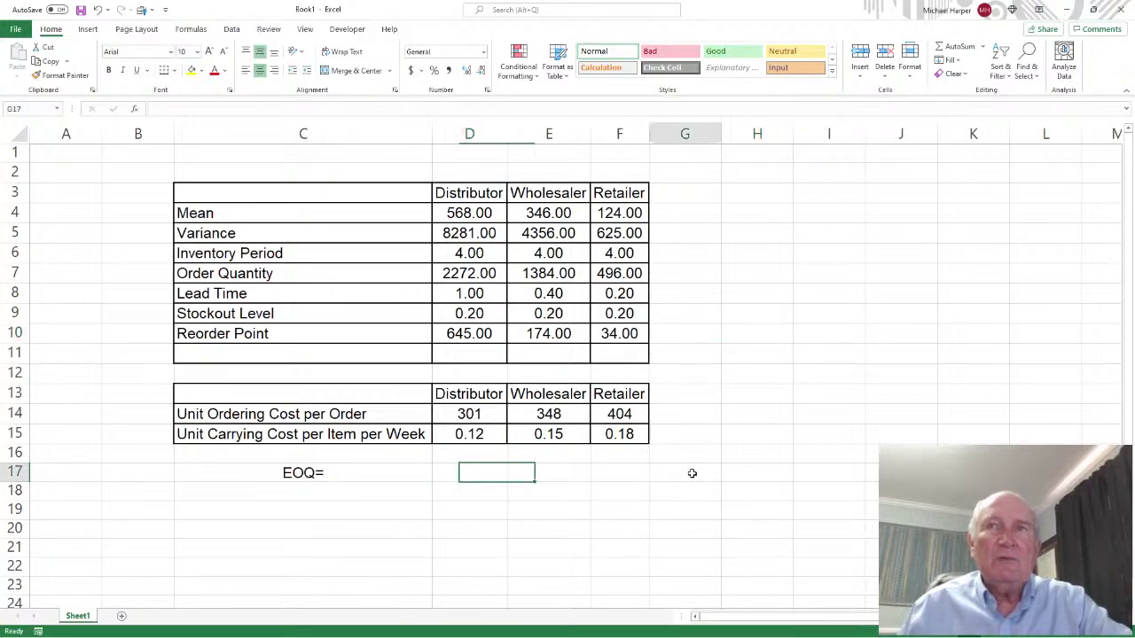
type("EO")
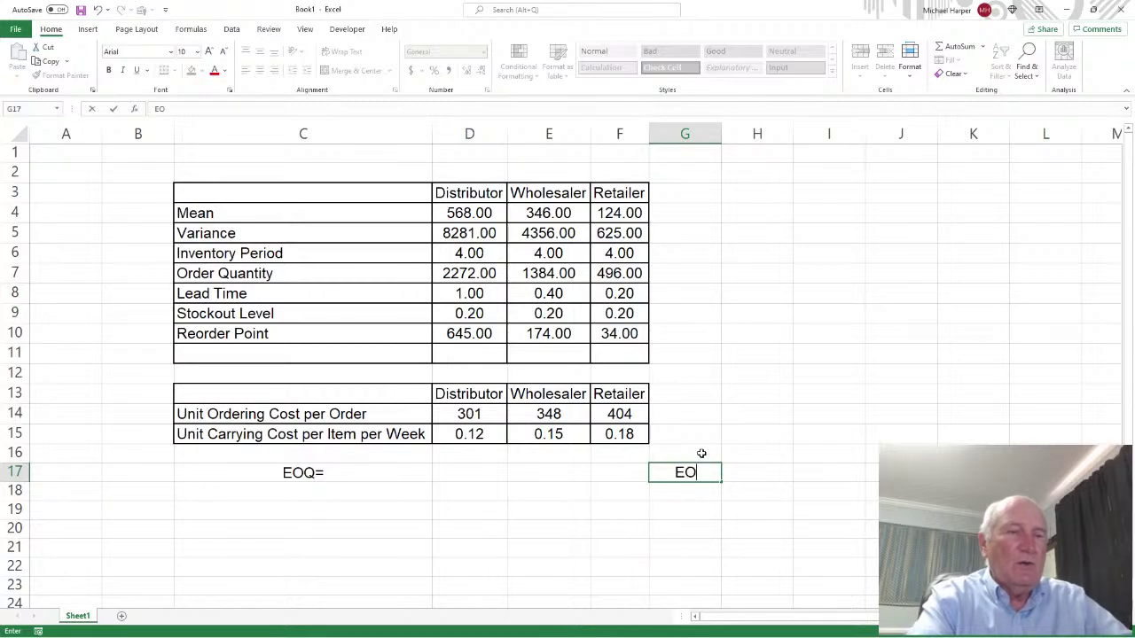
type("Q=s")
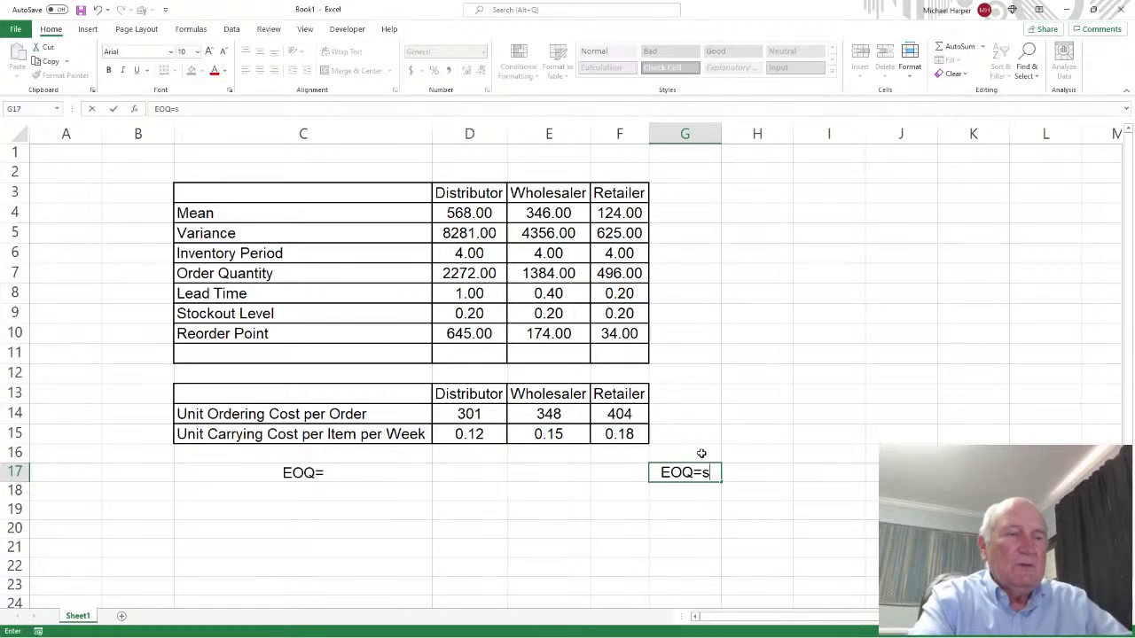
type("qrt")
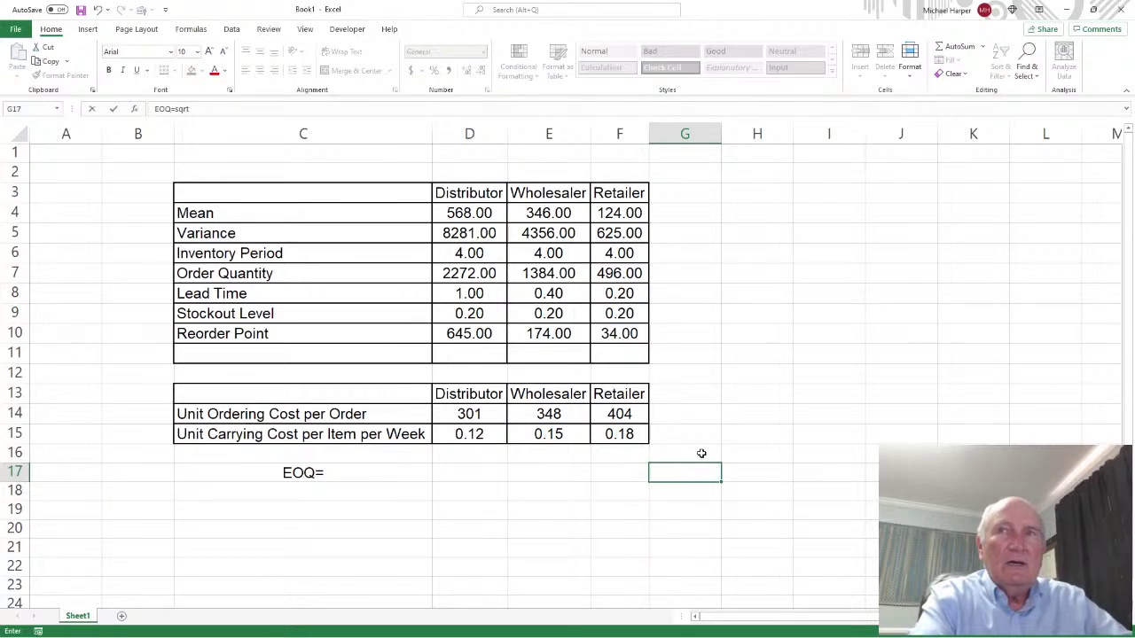
type("(2*")
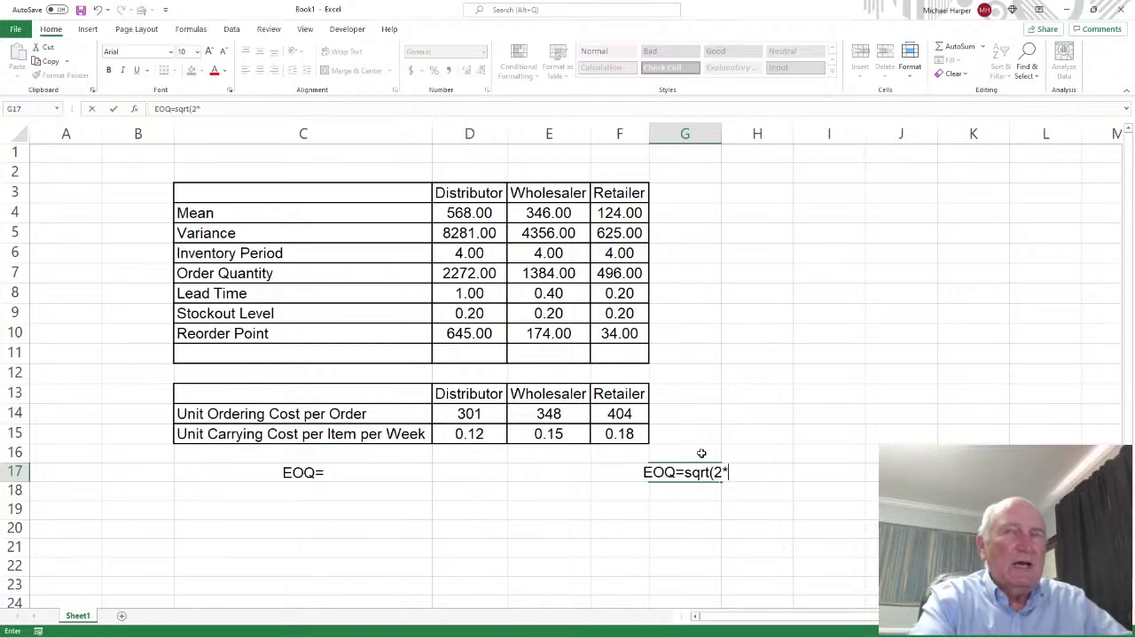
type("Mean")
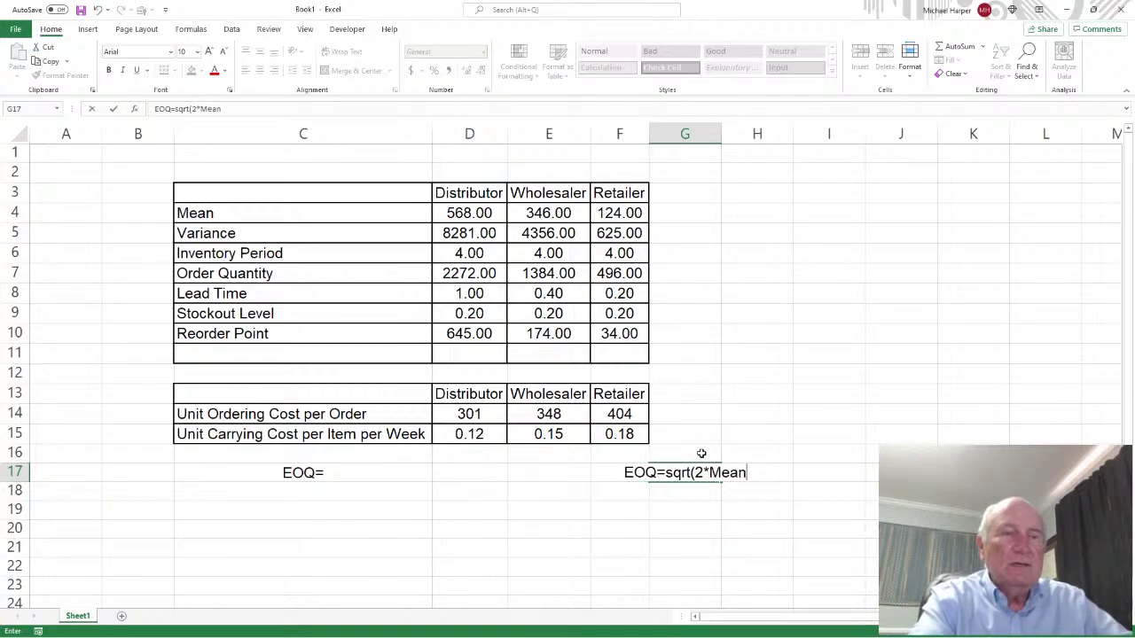
type("*Co/Cc")
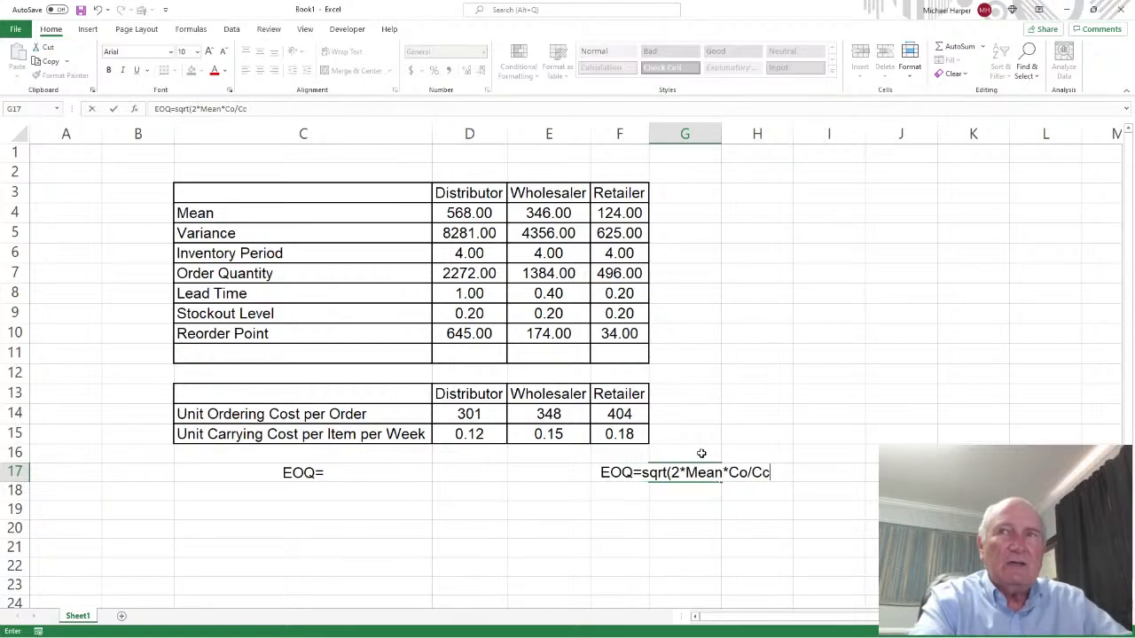
key("Return")
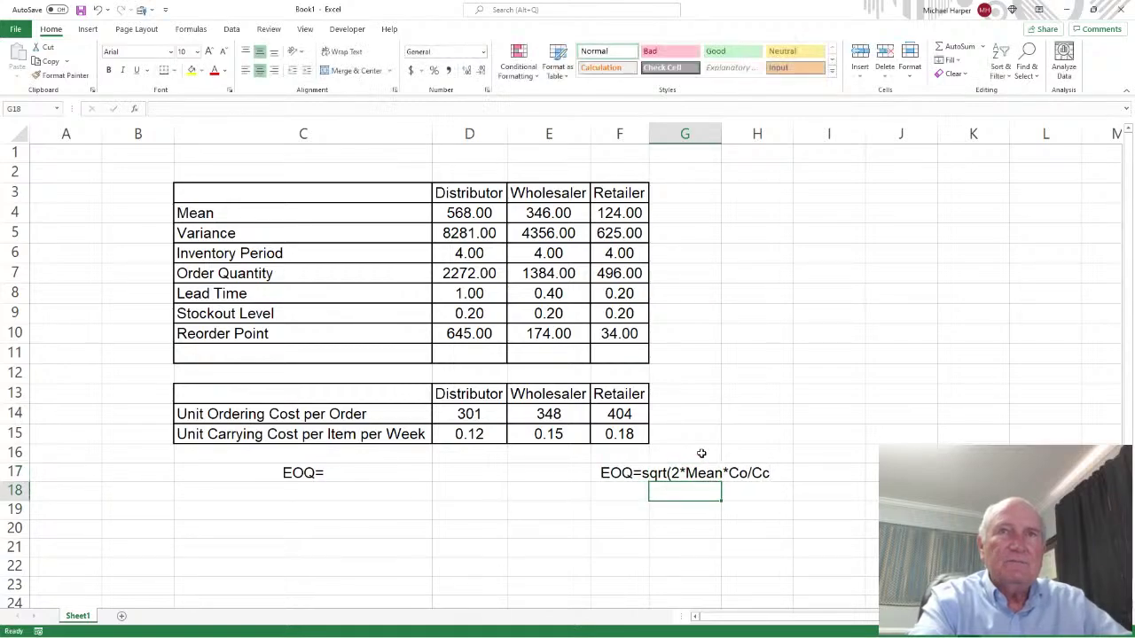
Label the unit ordering cost row Co in G14 and the unit carrying cost row Cc in G15
left_click(683, 414)
type("Co")
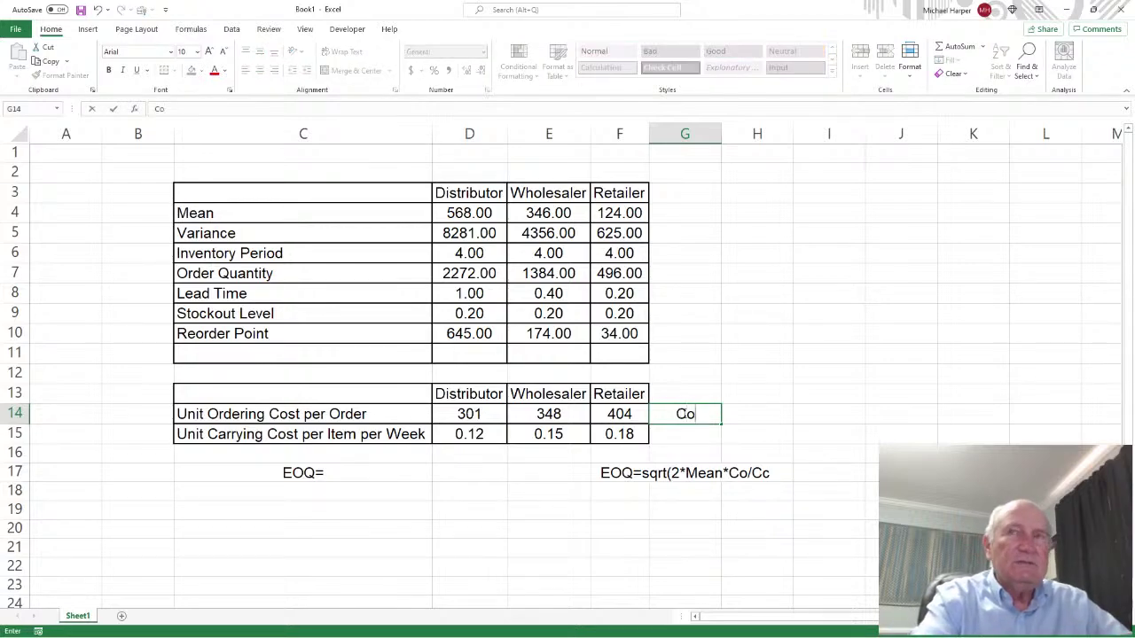
key("Return")
type("Cc")
key("Return")
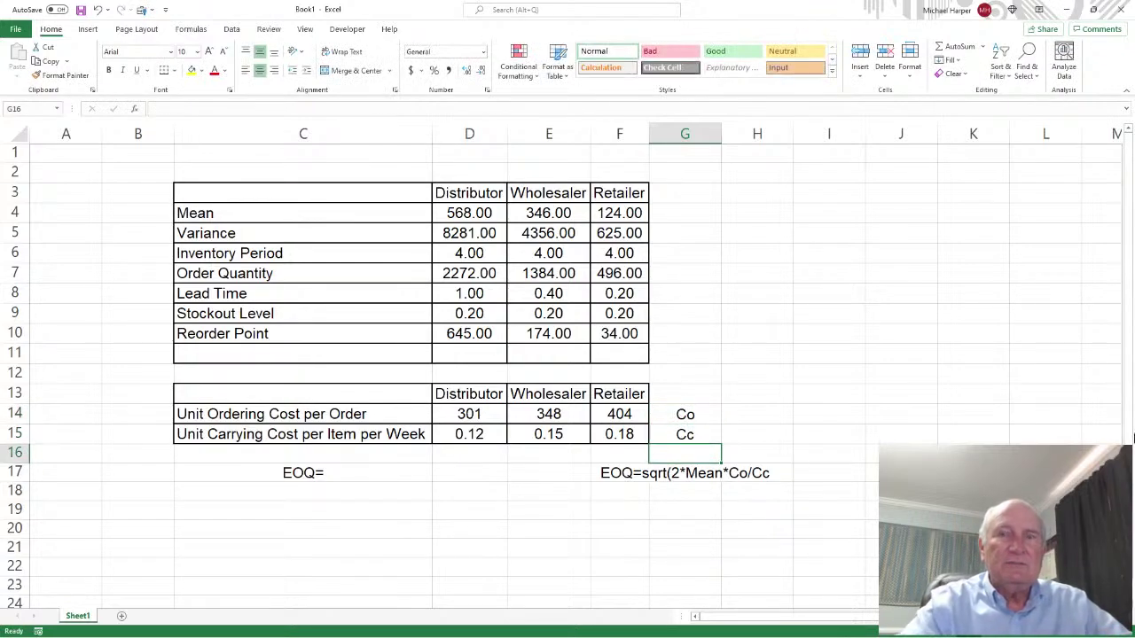
key("Up")
key("Up")
key("Up")
key("Up")
key("Up")
key("Up")
key("Up")
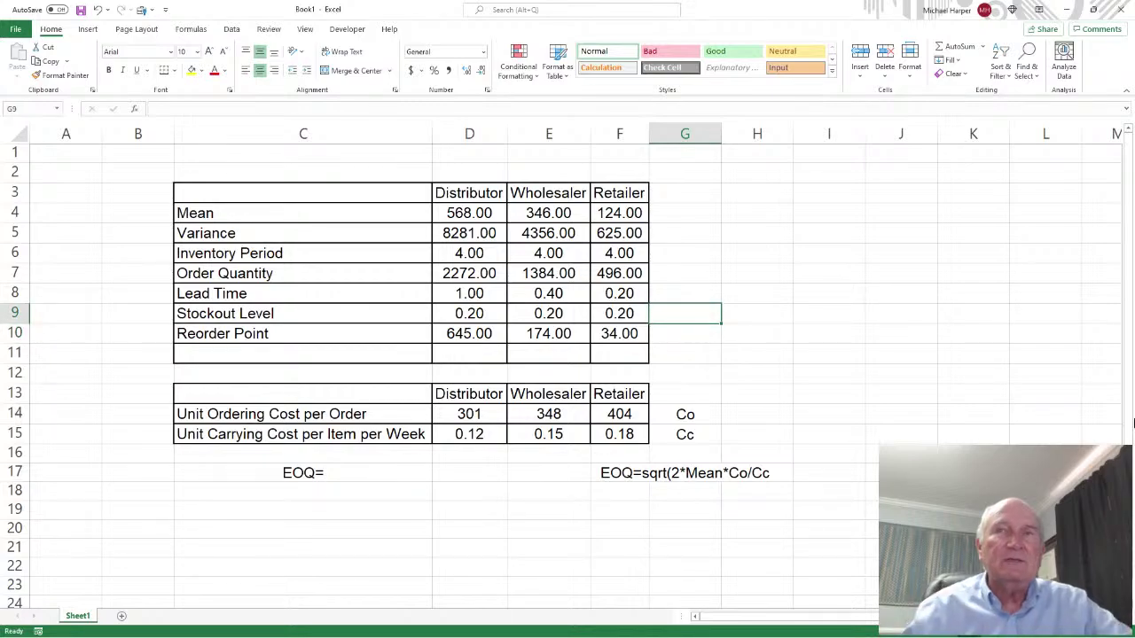
scroll(514, 568, "down", 1)
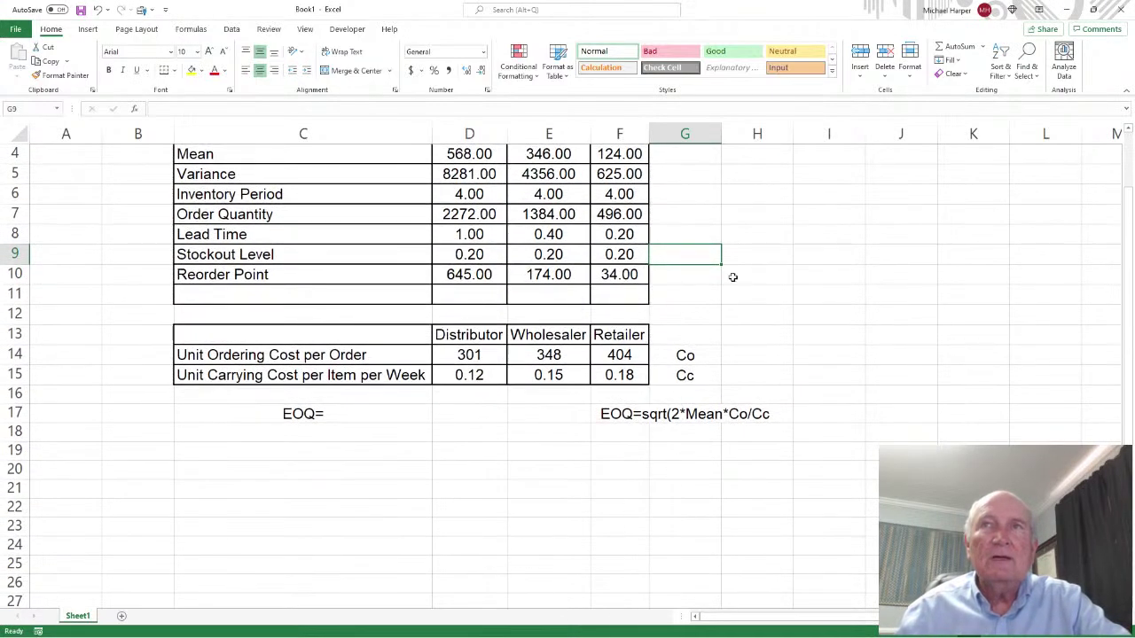
Left-align the contents of column G
left_click(688, 135)
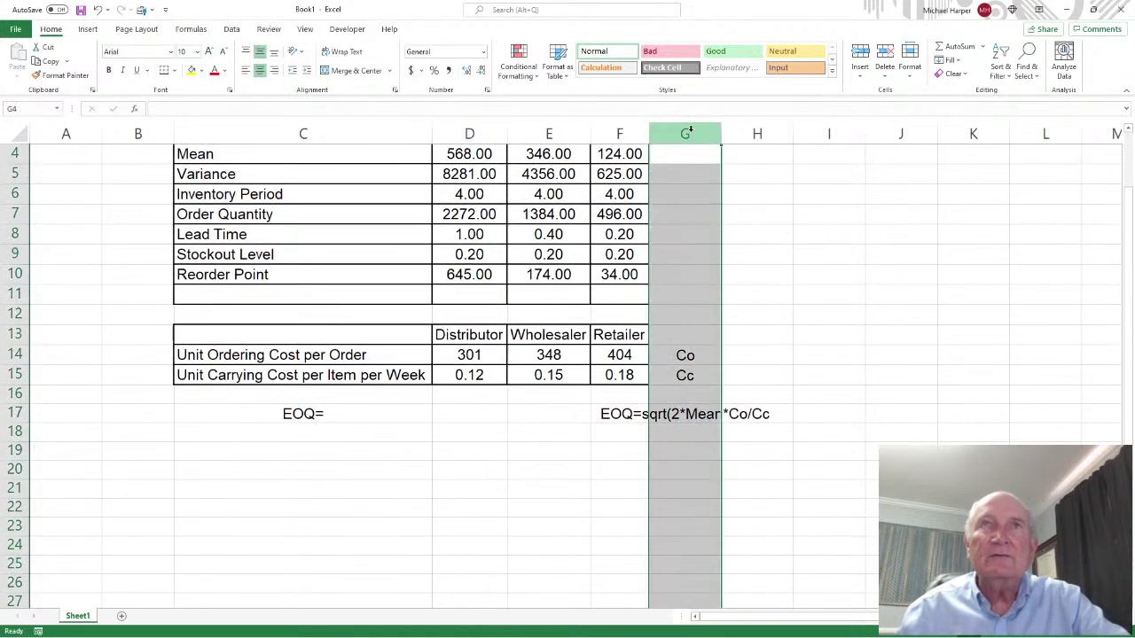
left_click(246, 71)
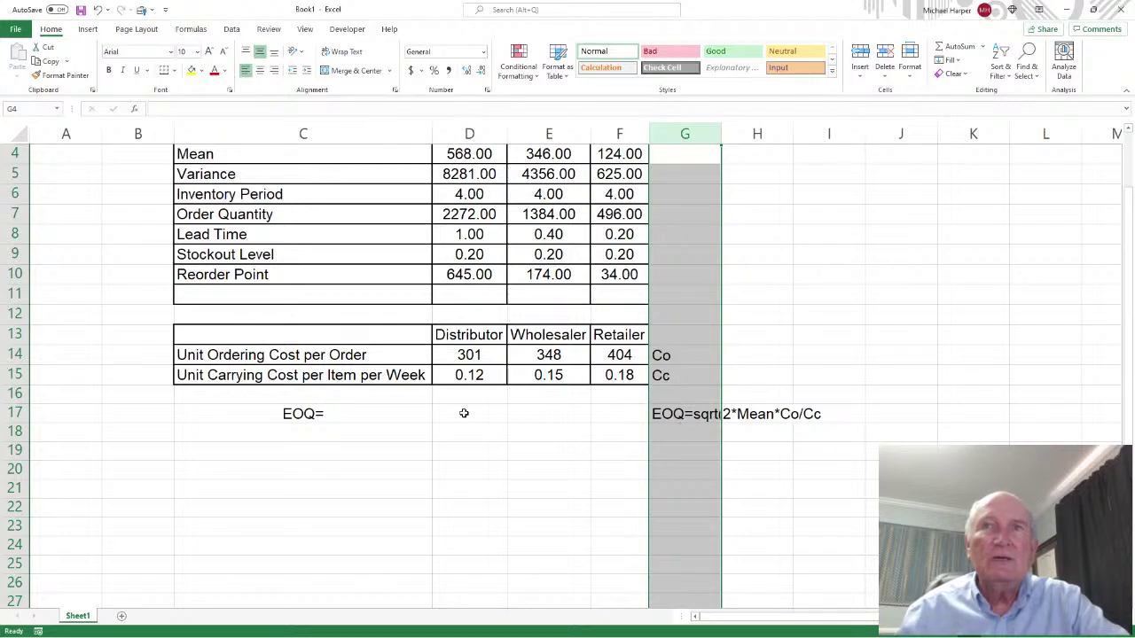
Calculate the distributor's EOQ in D17 with =sqrt(2*D4*D14/D15) and fill the formula across to F17
left_click(463, 412)
type("=")
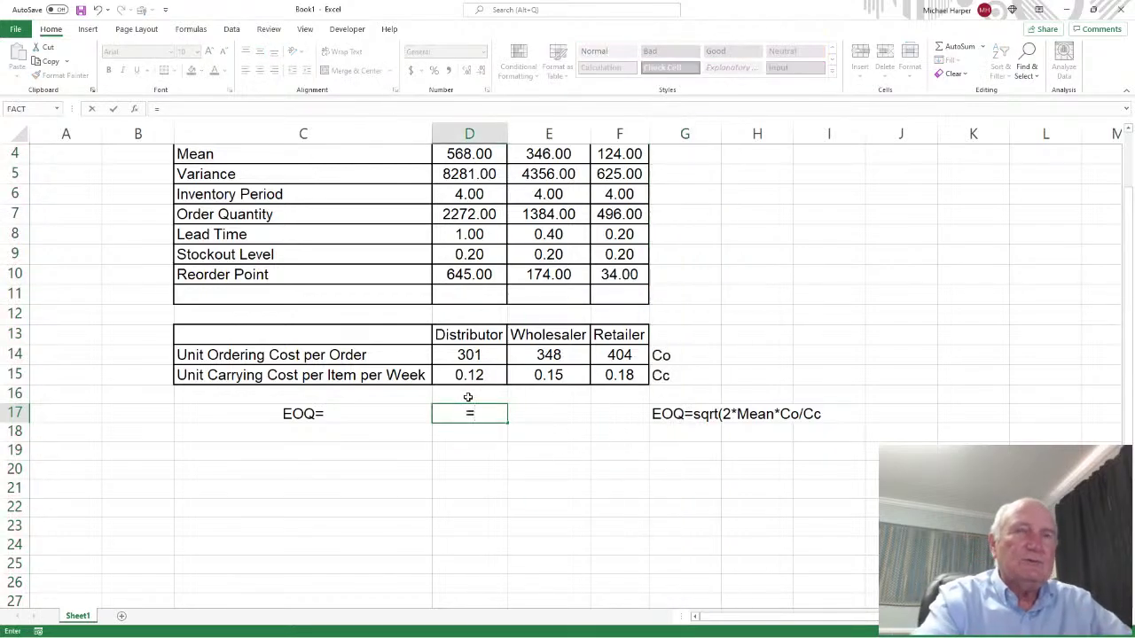
type("sqrt(")
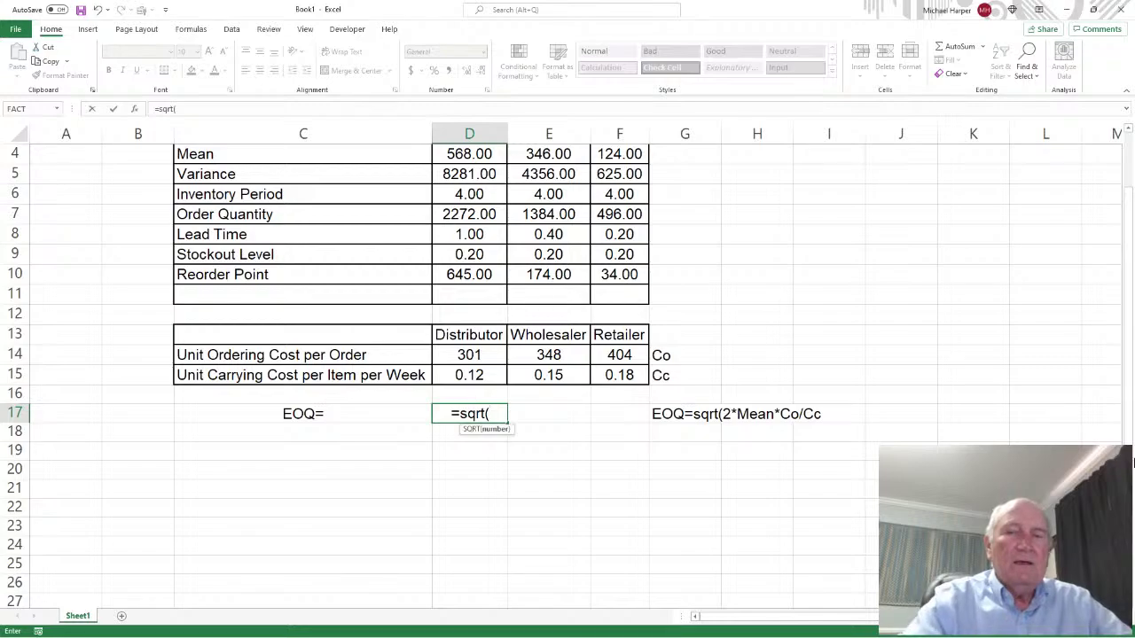
type("2*")
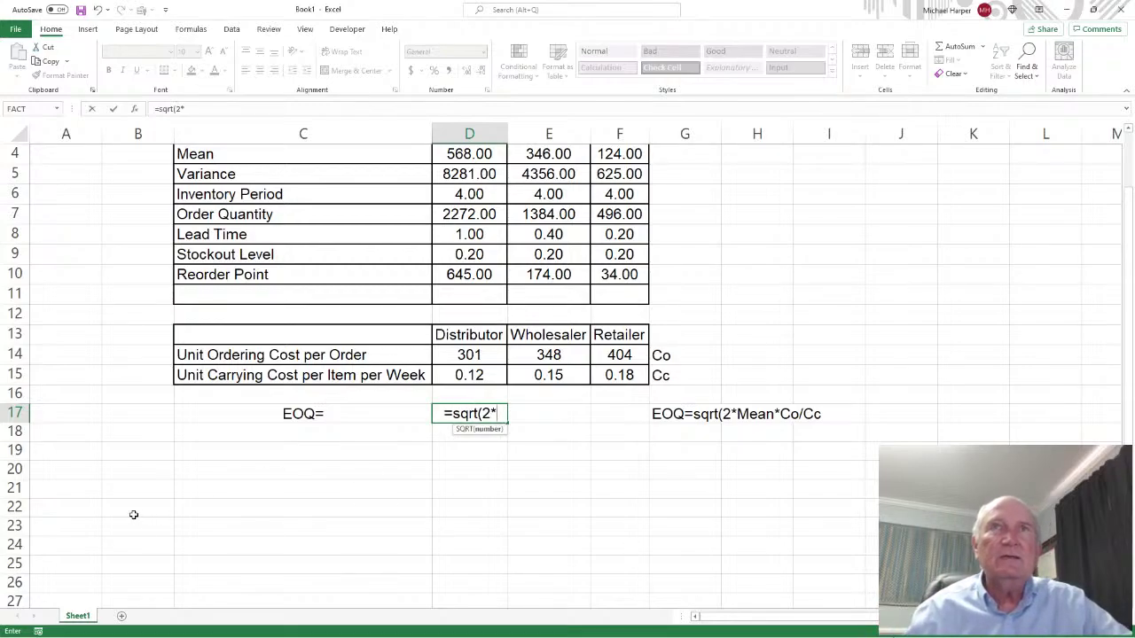
left_click(465, 154)
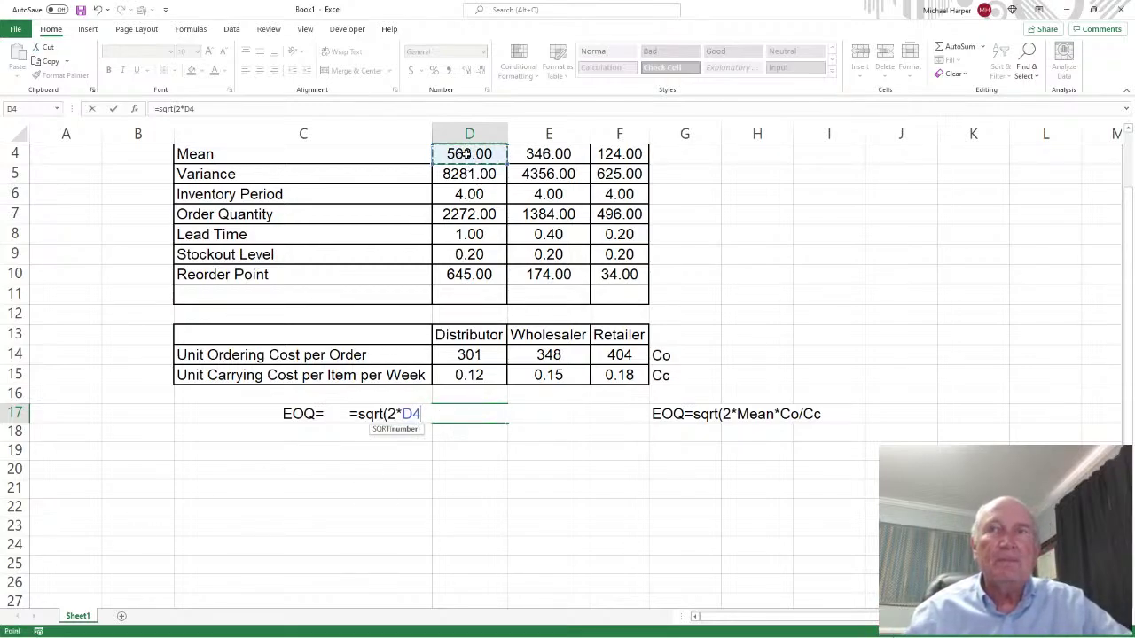
type("*")
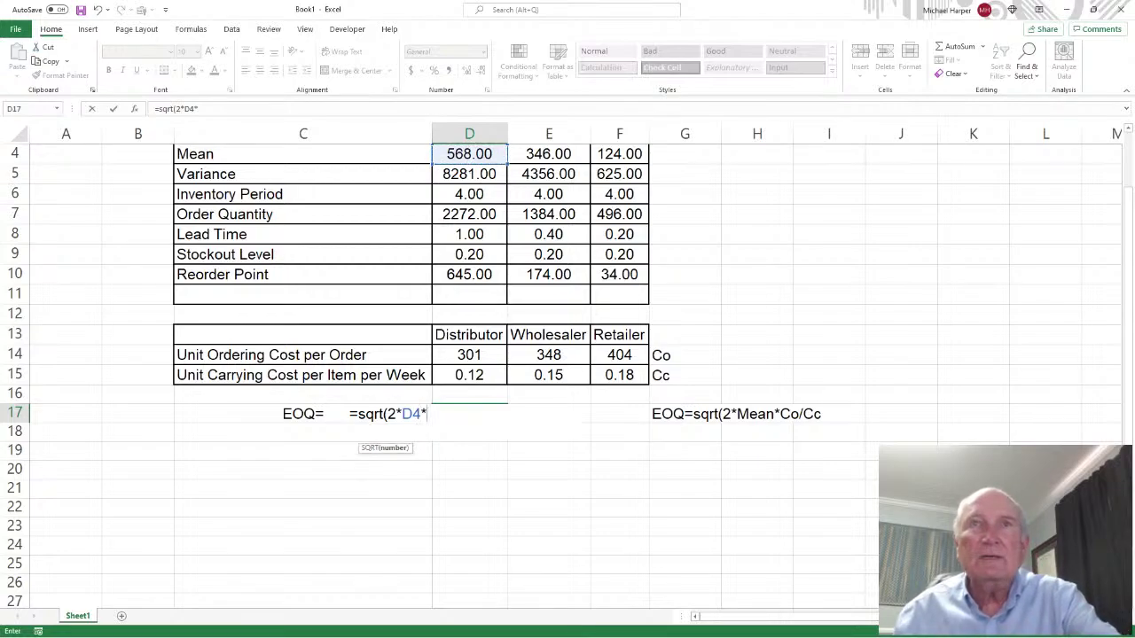
left_click(479, 357)
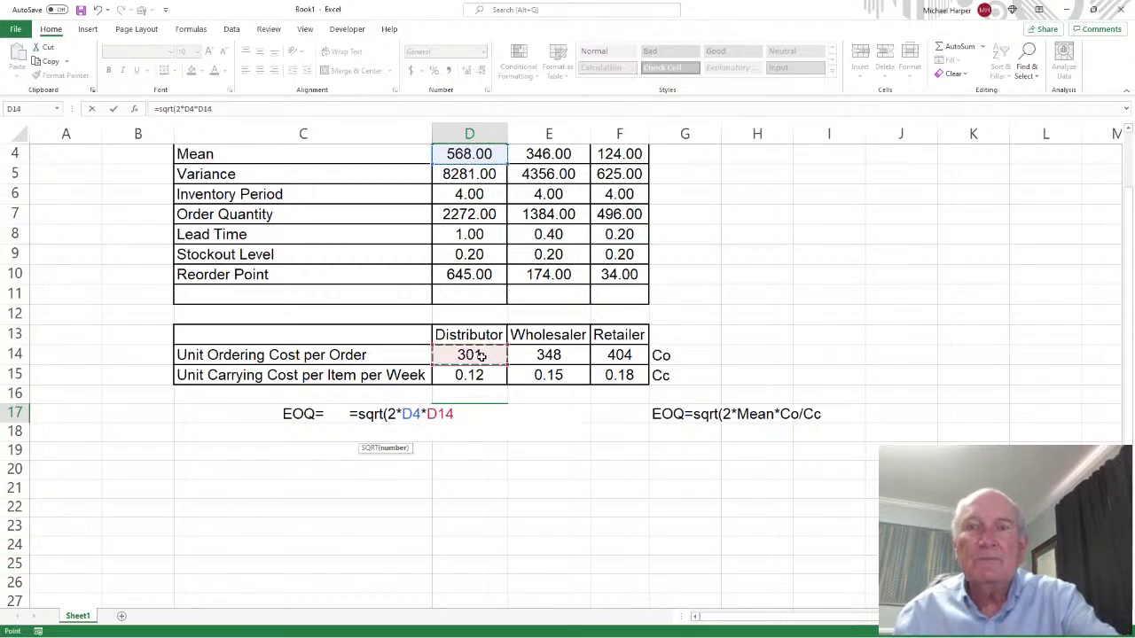
type("/")
left_click(478, 375)
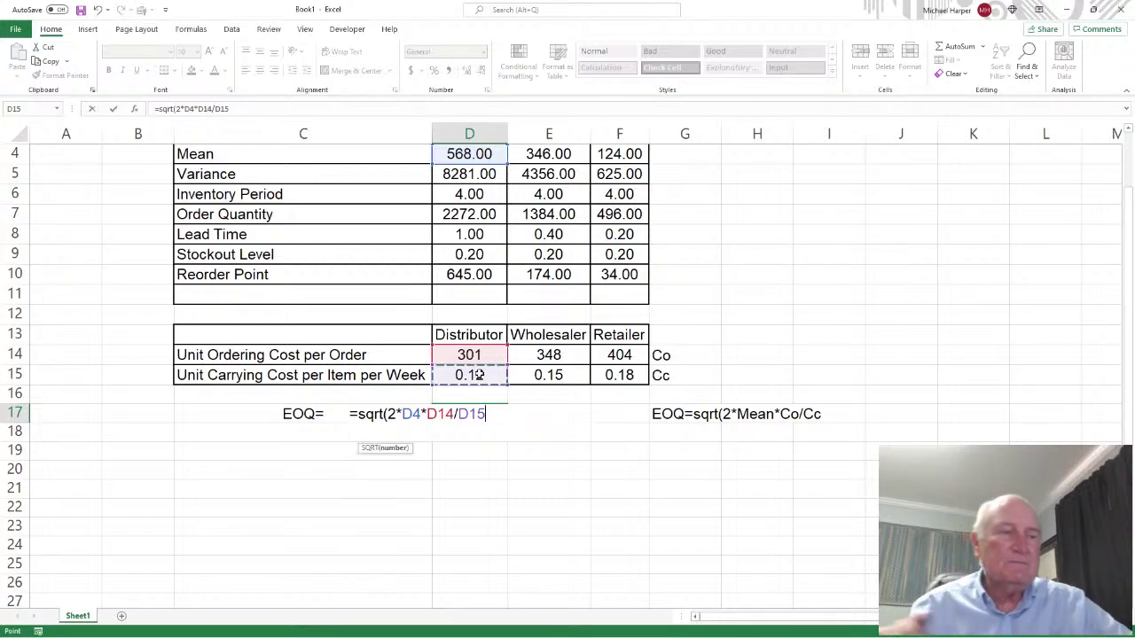
type(")")
key("Return")
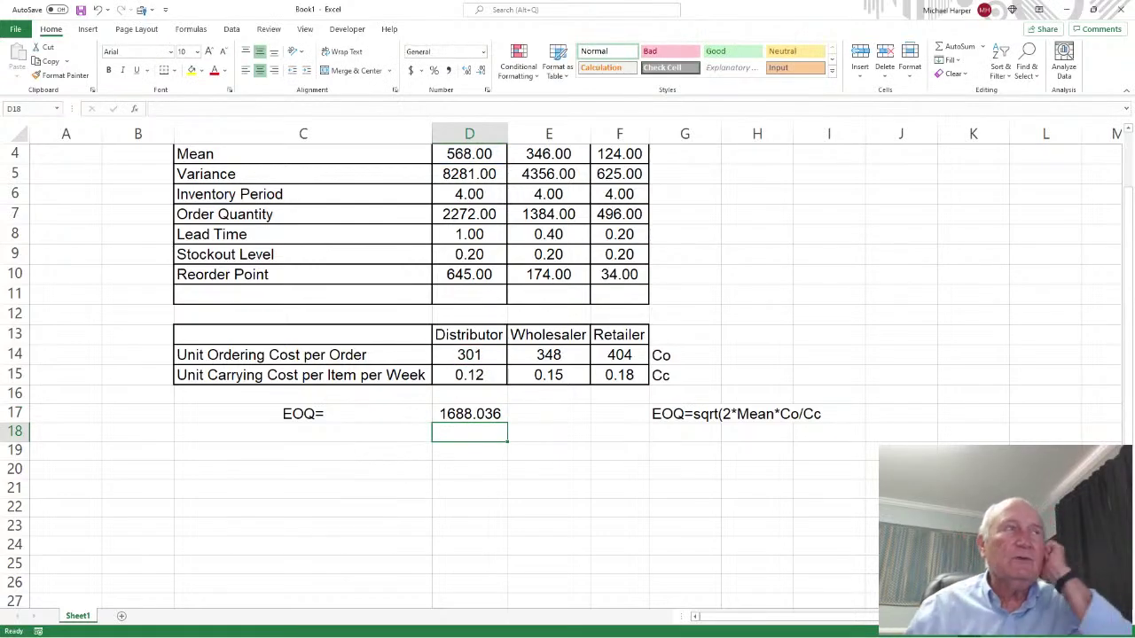
left_click(470, 413)
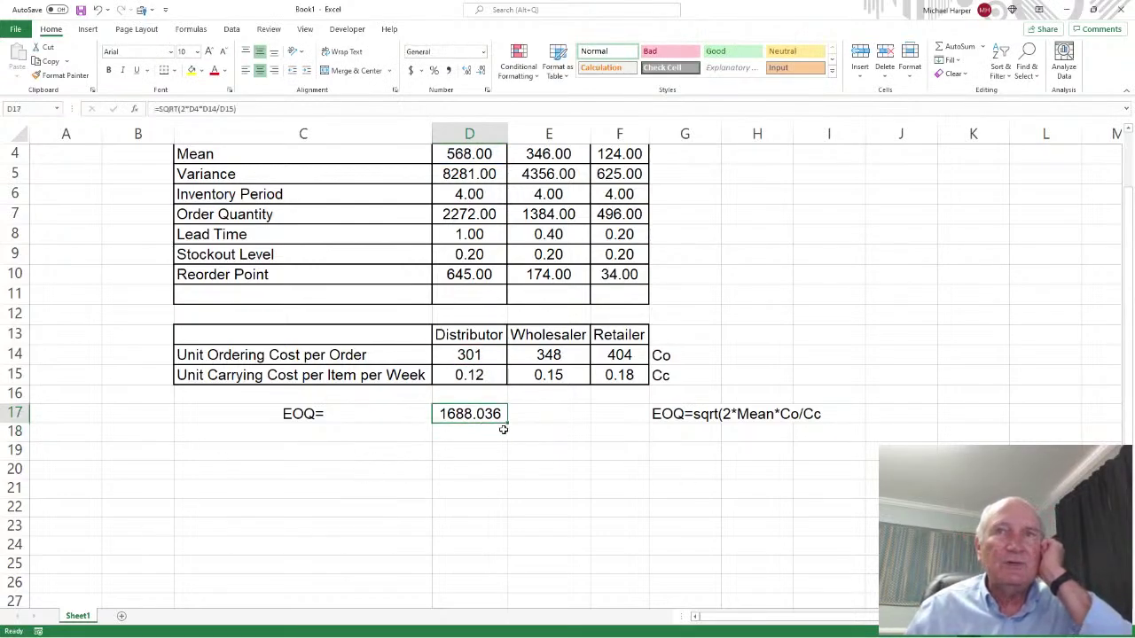
left_click_drag(509, 424, 634, 423)
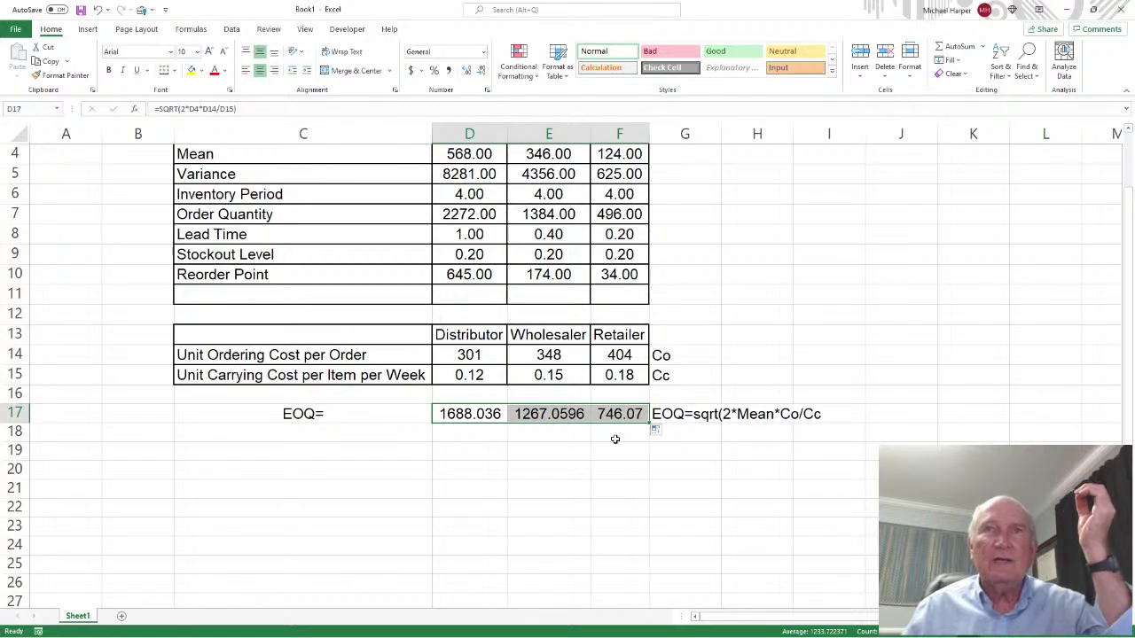
Enter the row label "Echelon Lead Time=" in C18
scroll(551, 362, "up", 1)
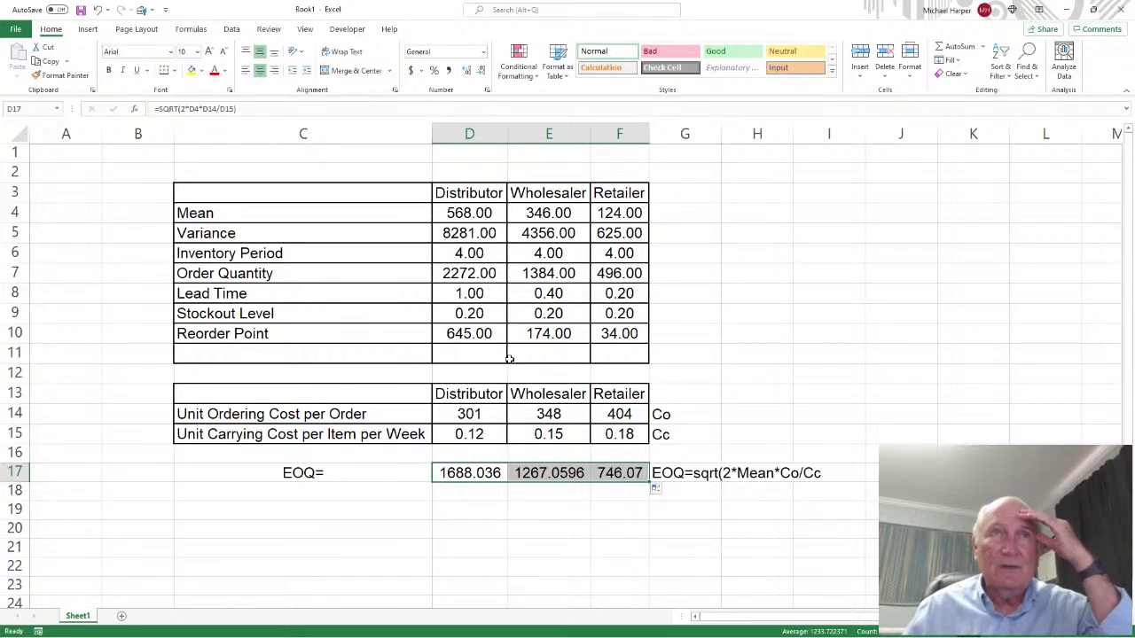
scroll(510, 358, "down", 1)
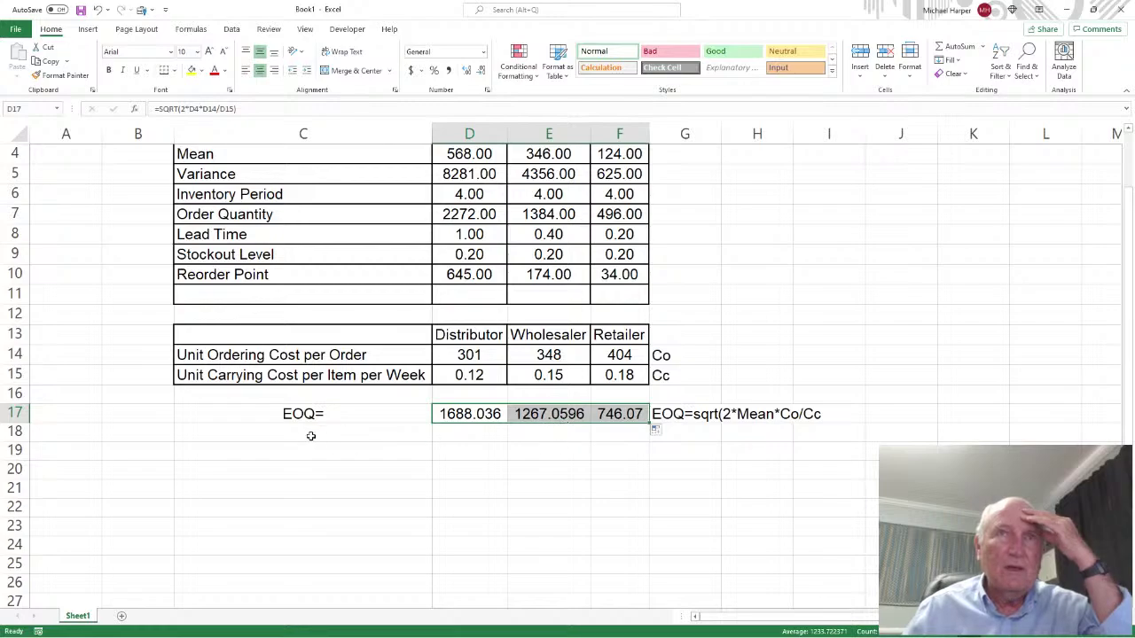
left_click(302, 430)
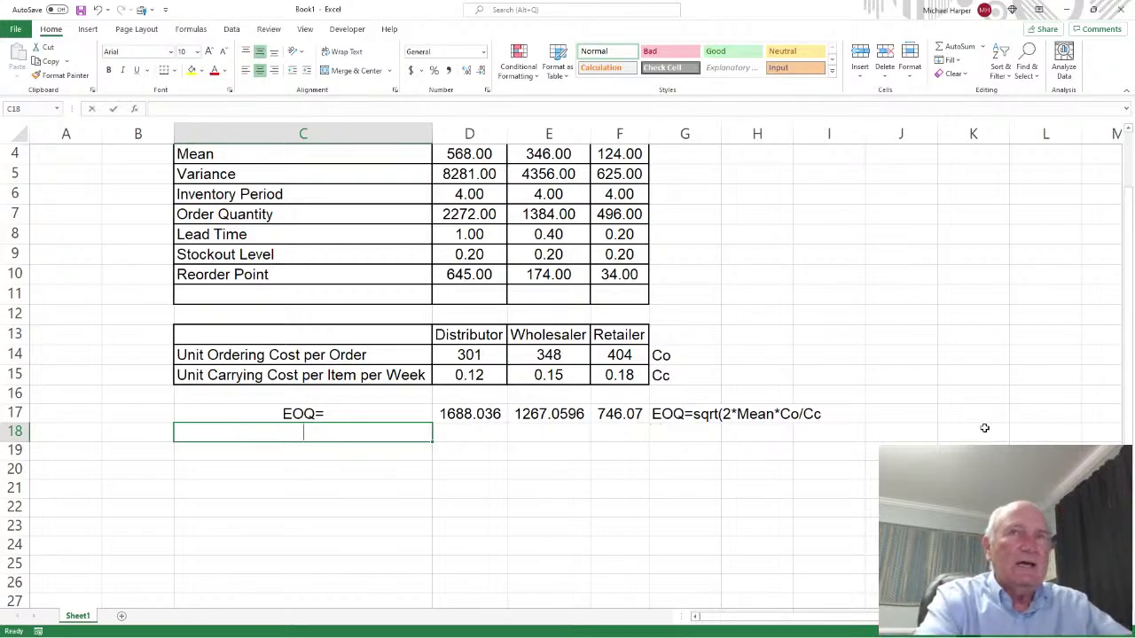
type("Echelon Le")
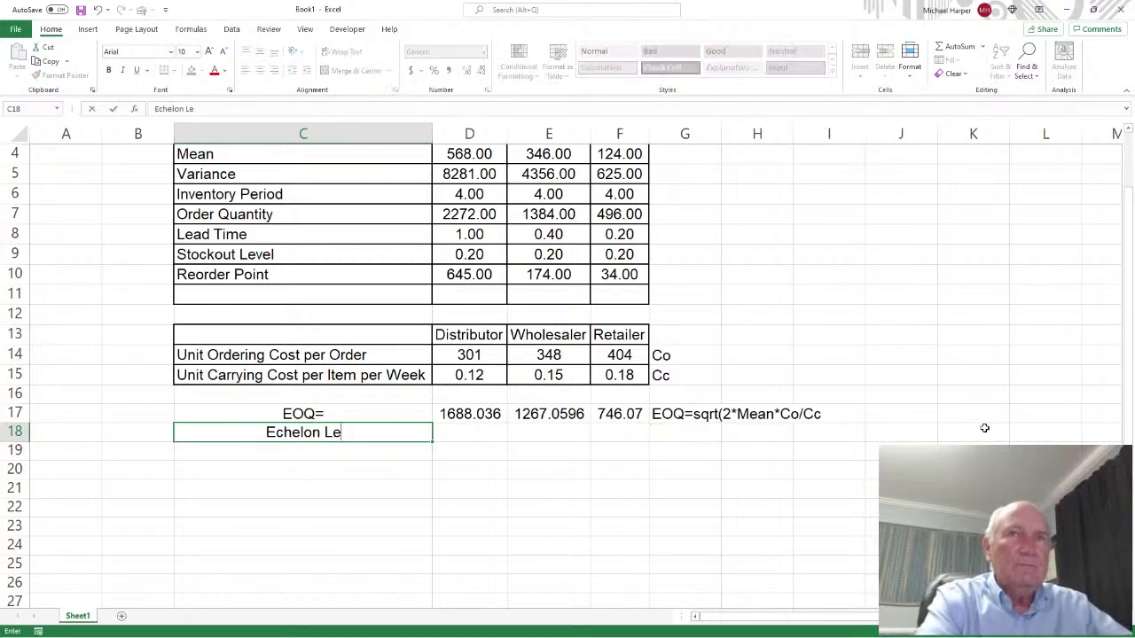
type("ad Time=")
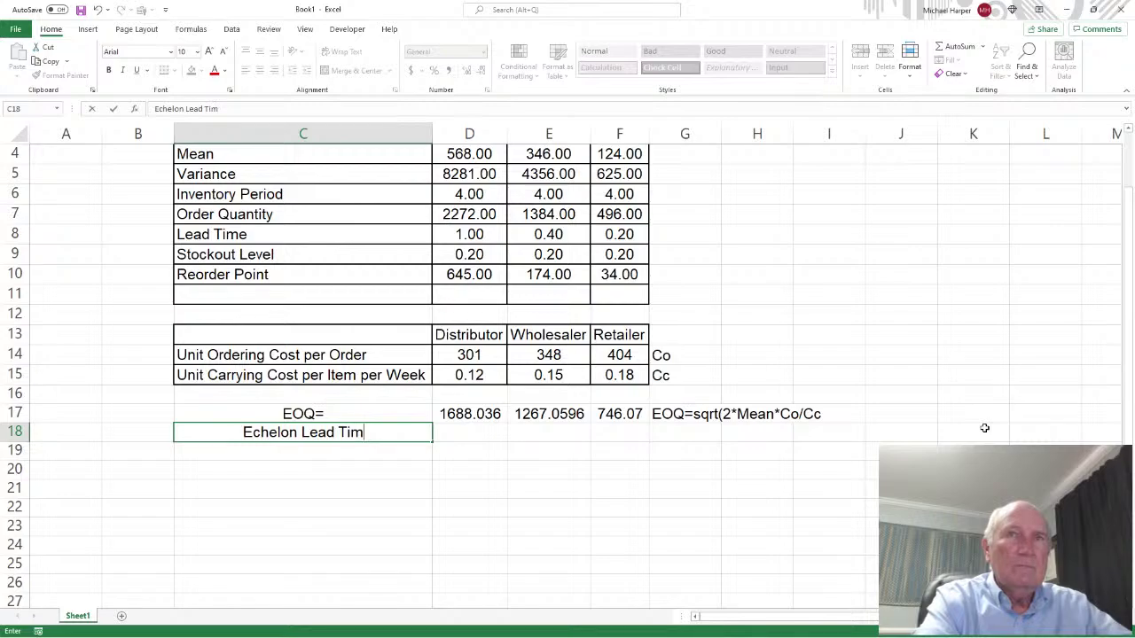
key("Tab")
Set the retailer's echelon lead time in F18 with a reference to its lead time, =F8
key("Tab")
key("Tab")
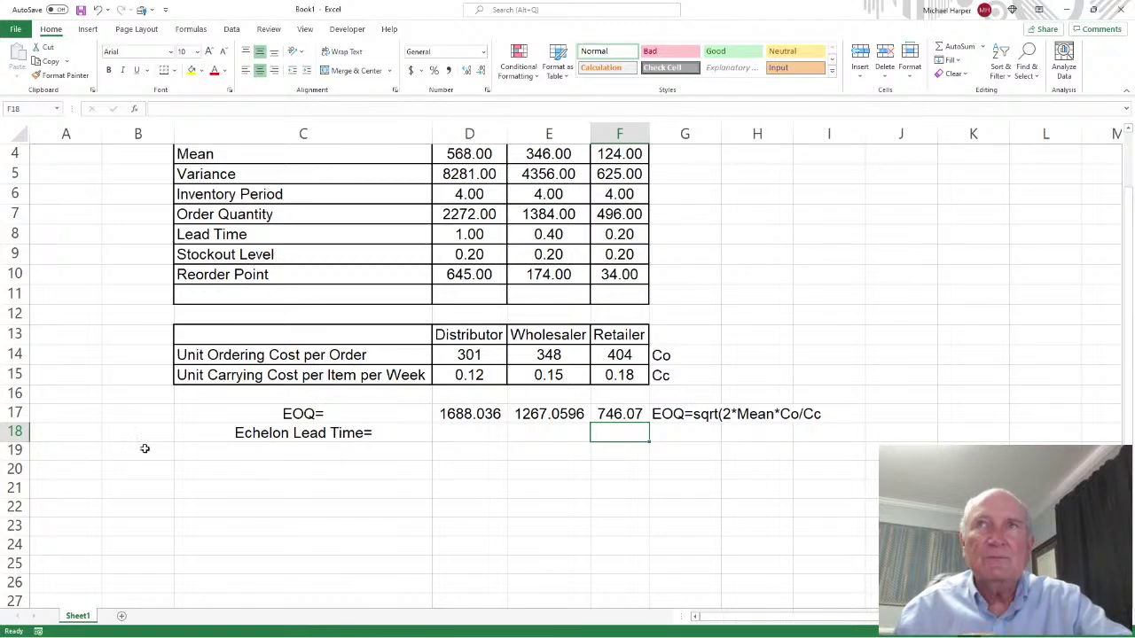
scroll(614, 446, "up", 1)
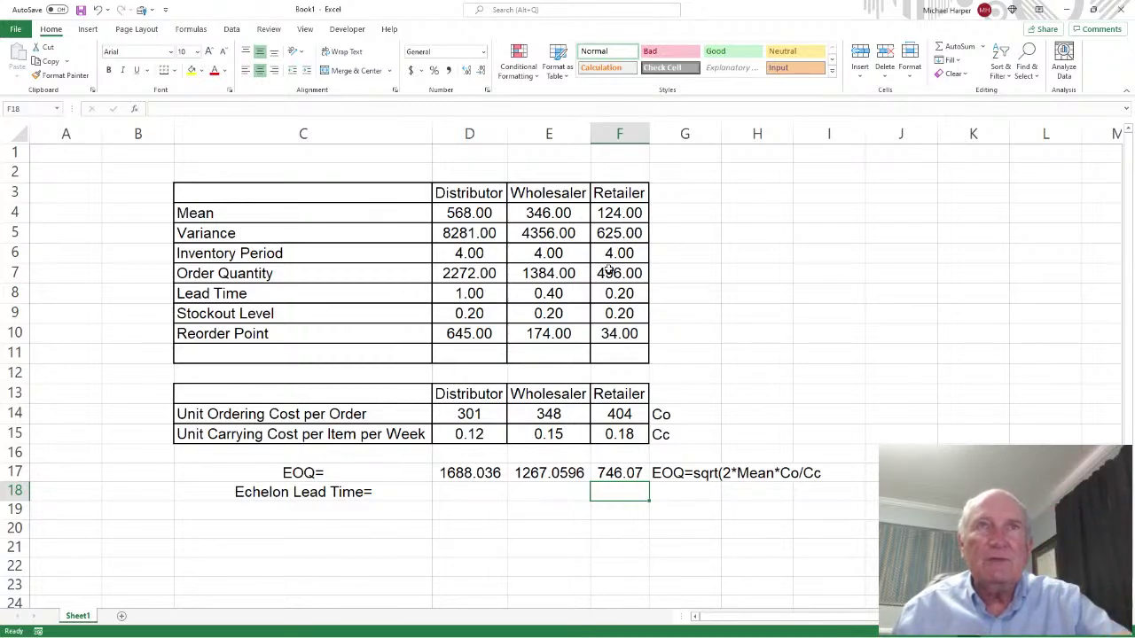
type("=")
left_click(621, 293)
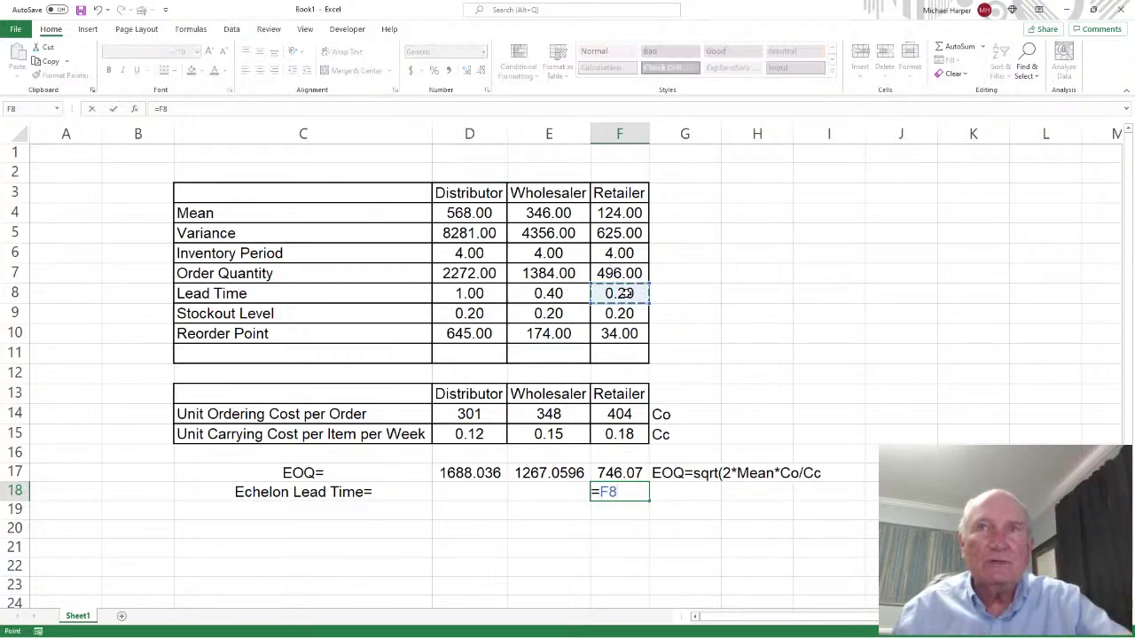
key("Return")
Calculate the wholesaler's echelon lead time in E18 by adding the retailer and wholesaler lead times, =F8+E8
left_click(555, 493)
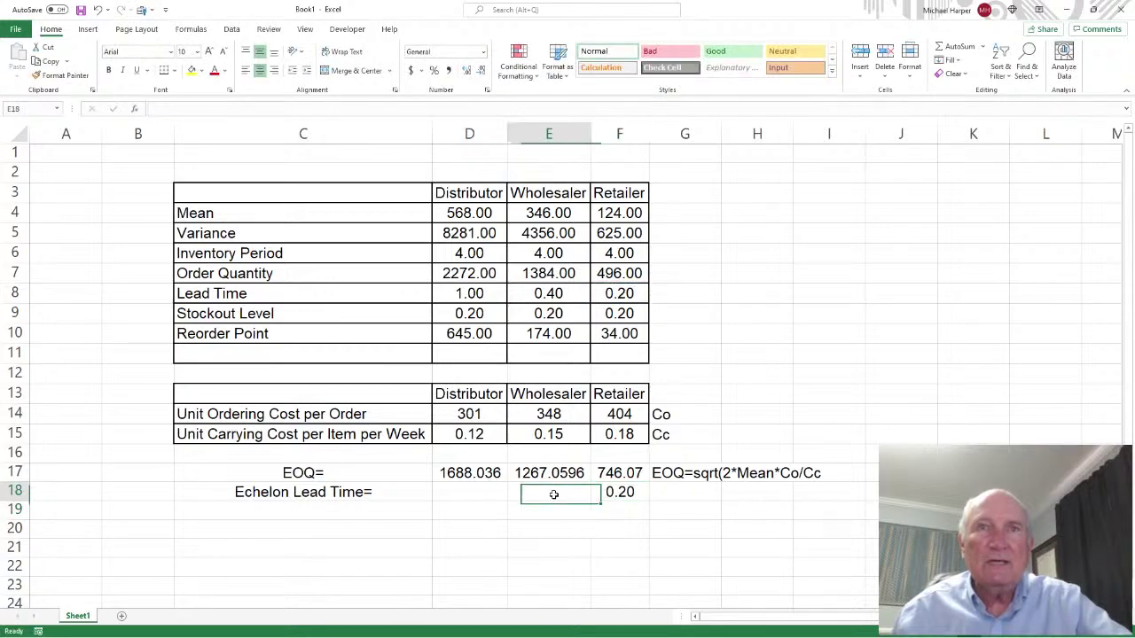
type("=")
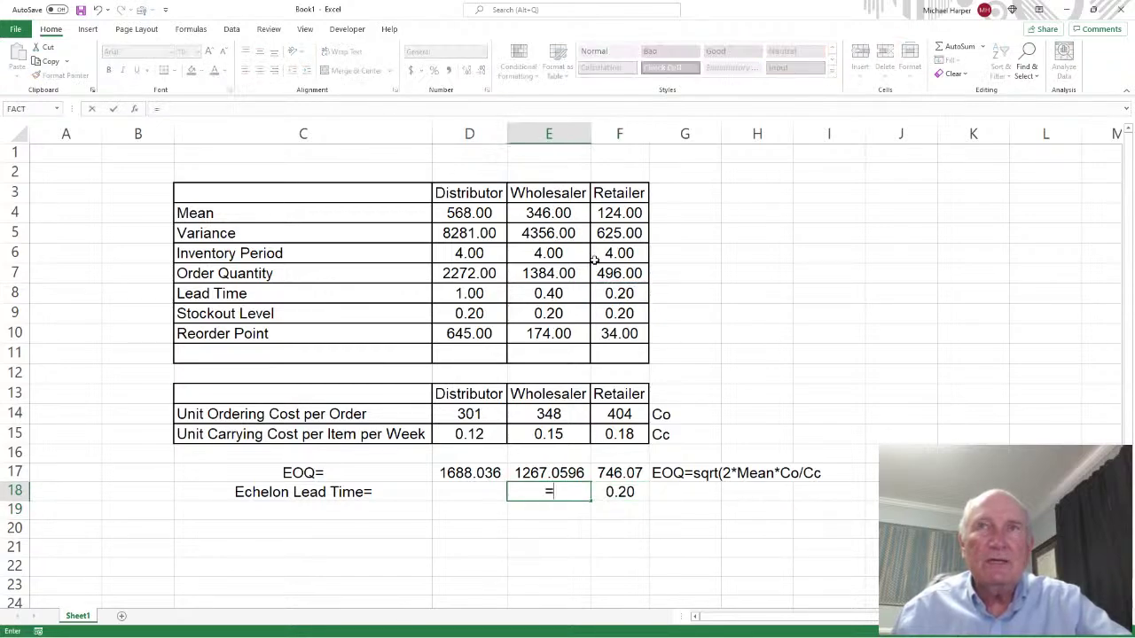
left_click(623, 296)
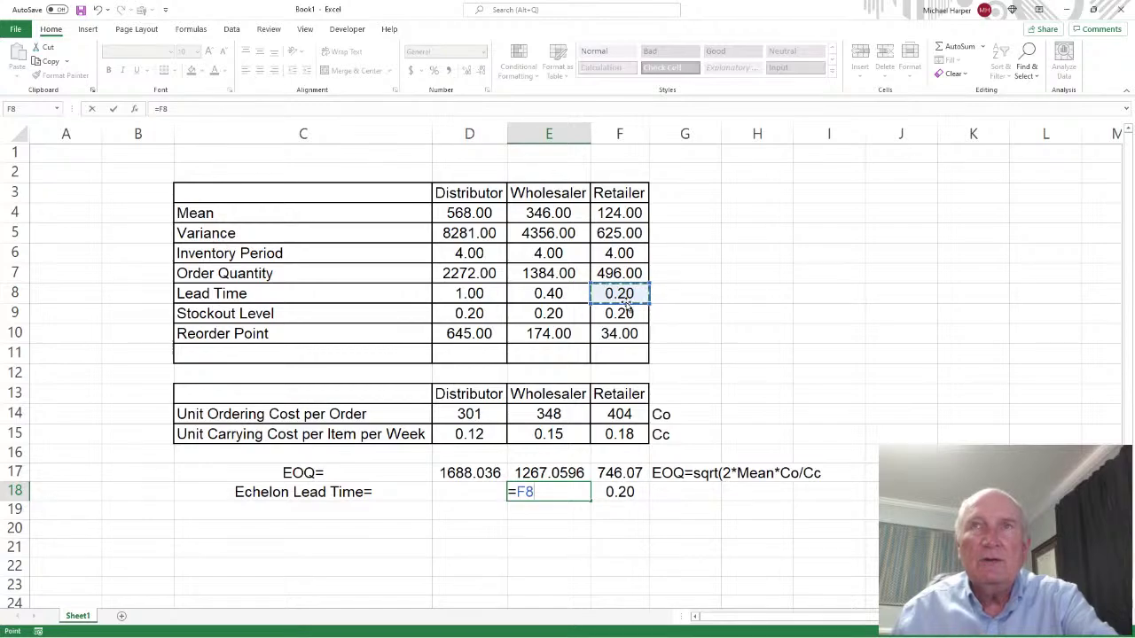
type("+")
left_click(548, 293)
key("Return")
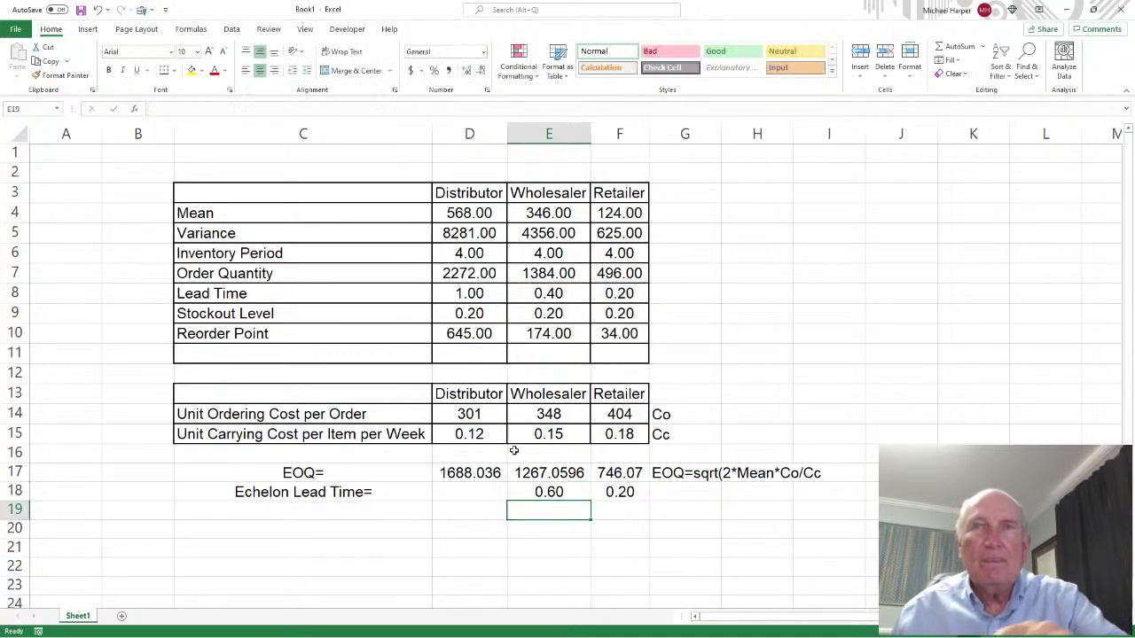
Calculate the distributor's echelon lead time in D18 by adding all three lead times, =F8+E8+D8
left_click(477, 490)
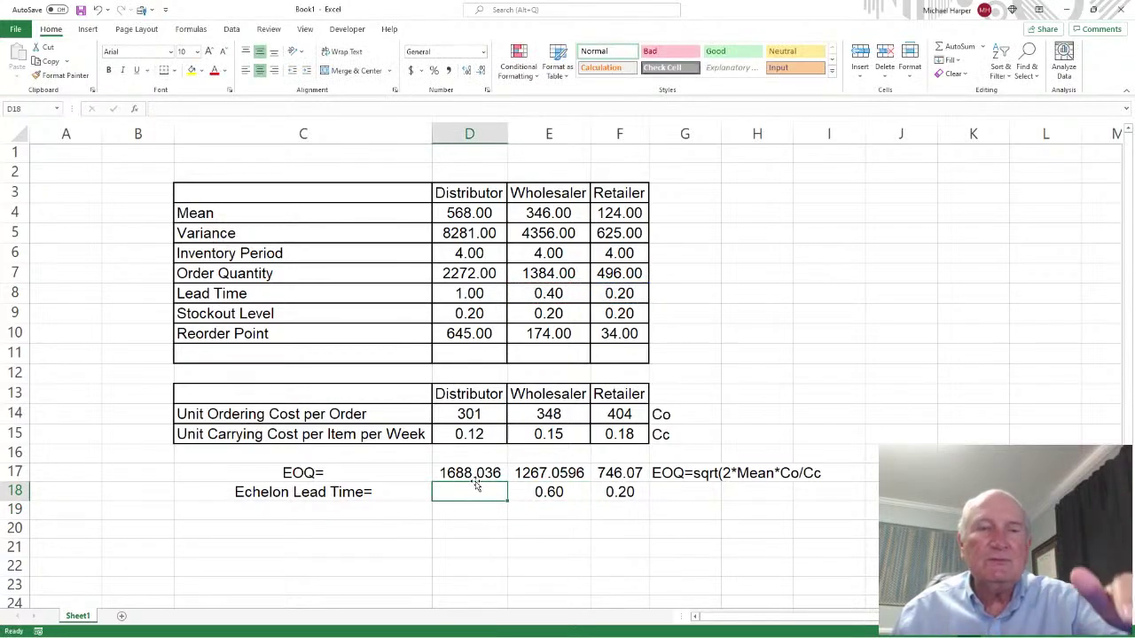
type("=")
left_click(619, 294)
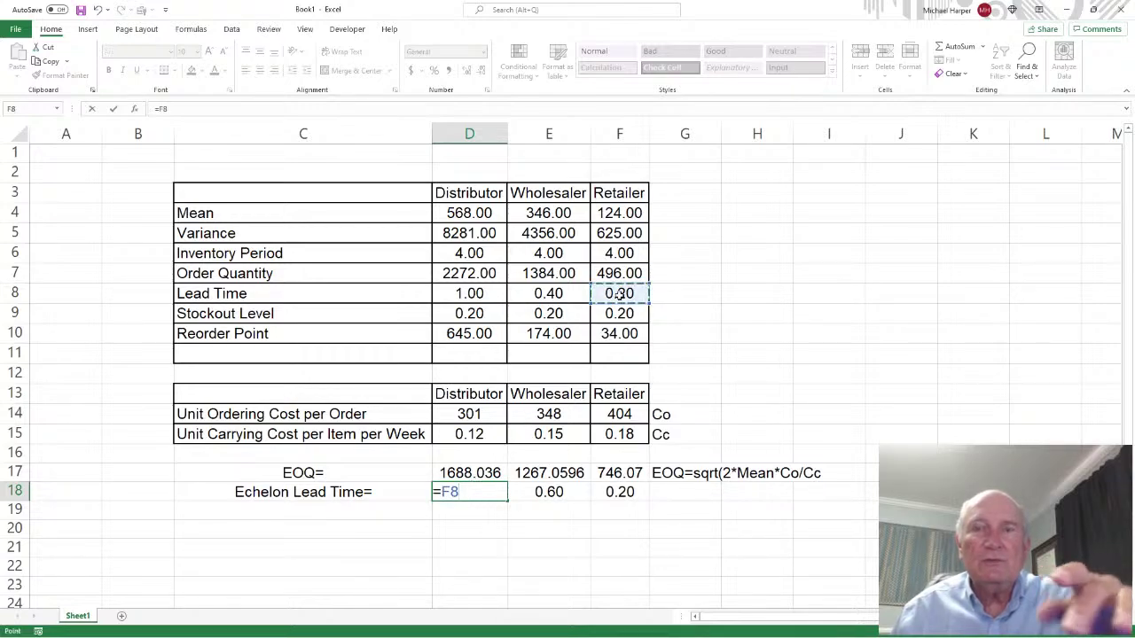
type("+")
left_click(561, 294)
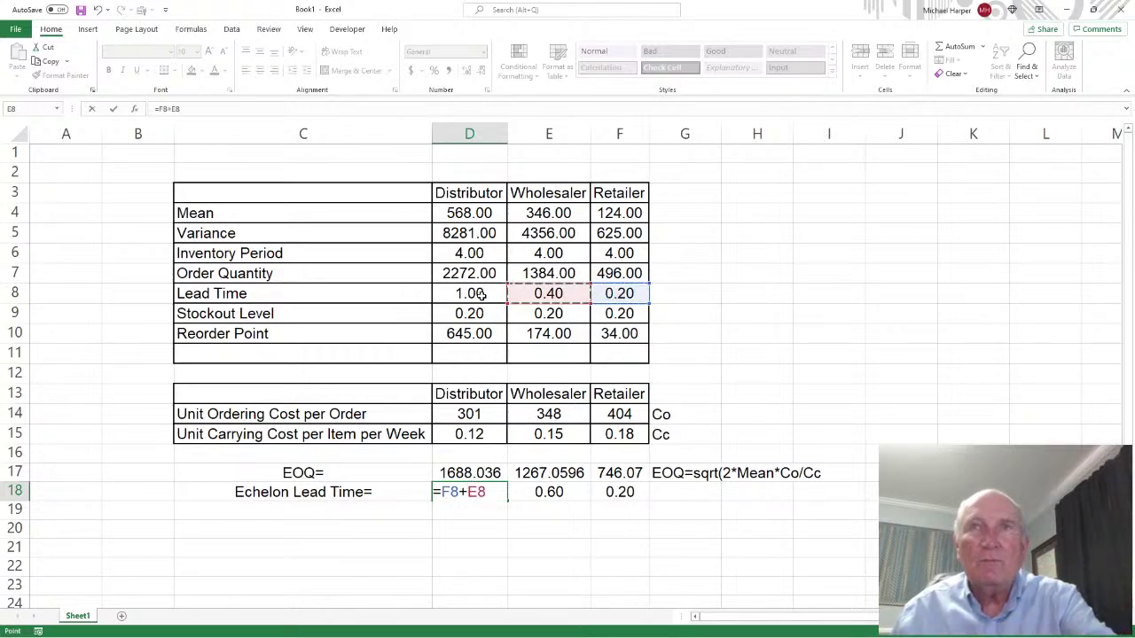
type("+")
left_click(474, 294)
key("Return")
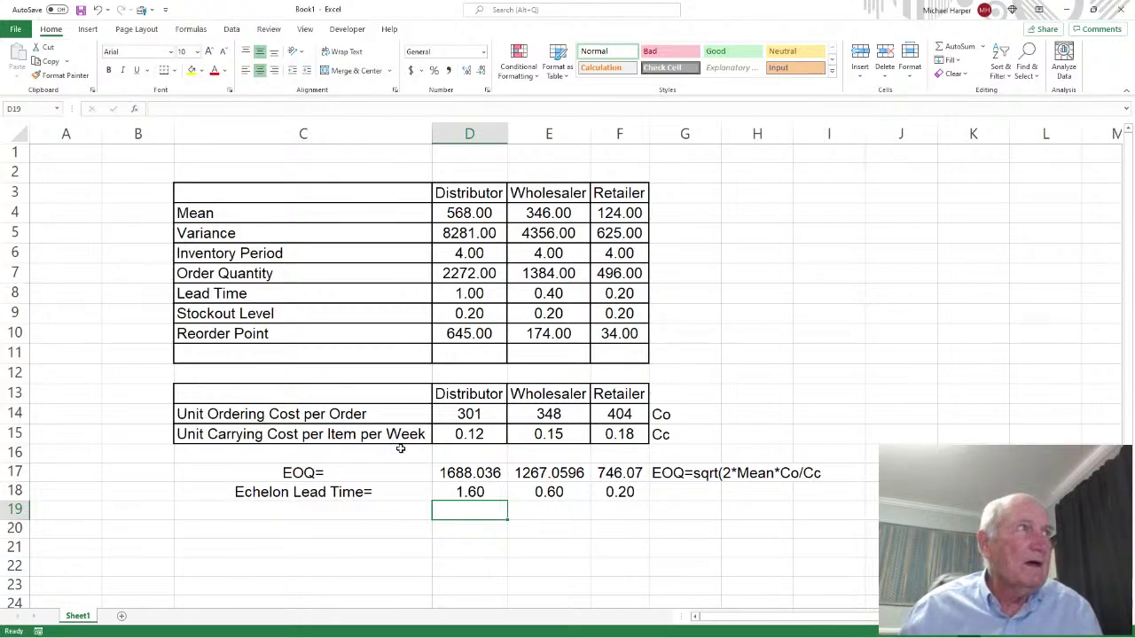
Enter the row label "Stockout Level, Alpha=" in C19
left_click(313, 508)
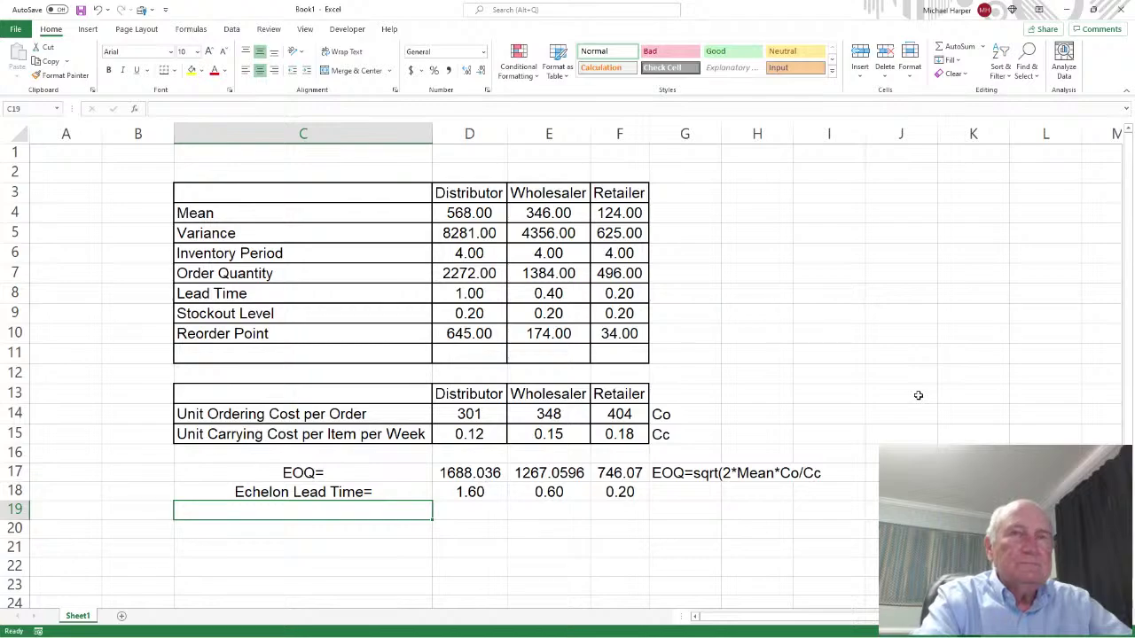
type("Alpha")
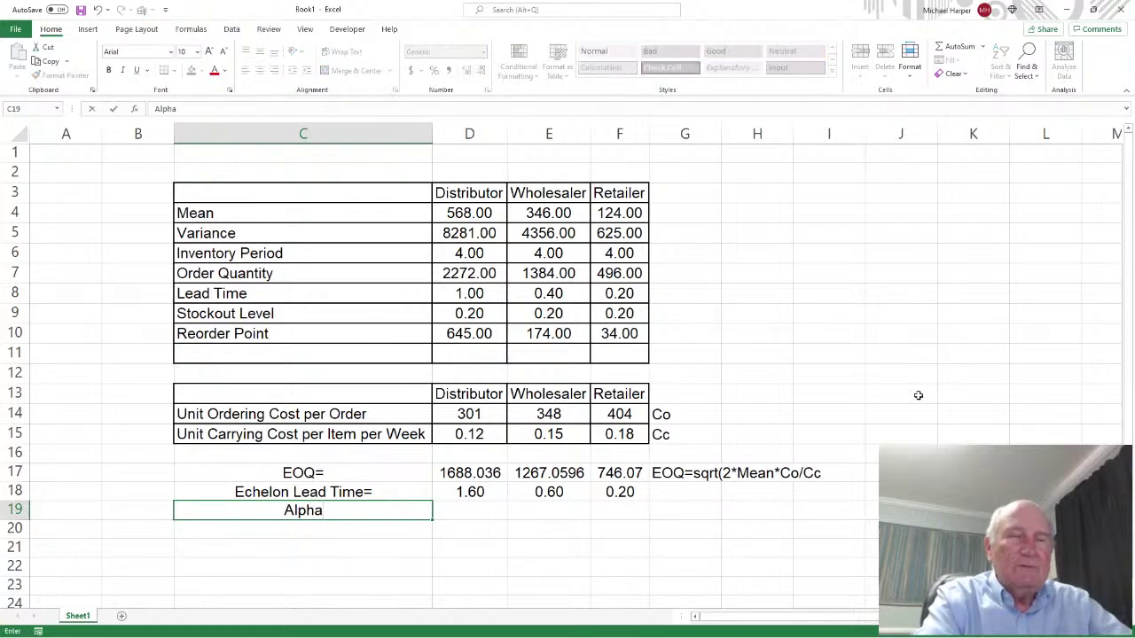
key("BackSpace")
key("BackSpace")
key("BackSpace")
key("BackSpace")
key("BackSpace")
type("Stock")
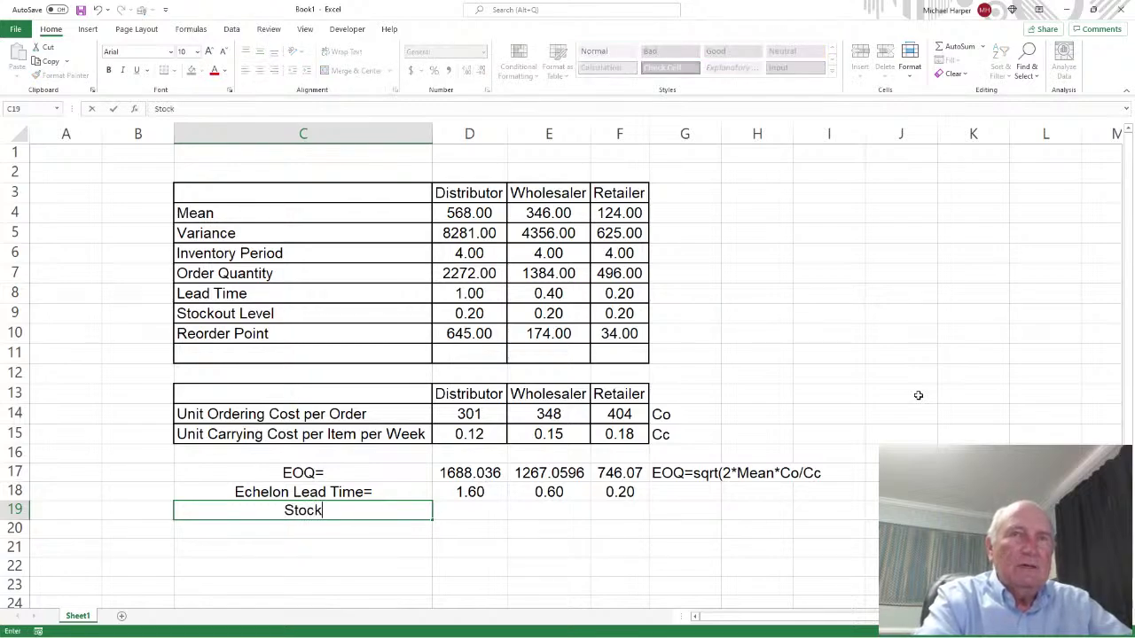
type("out Level,")
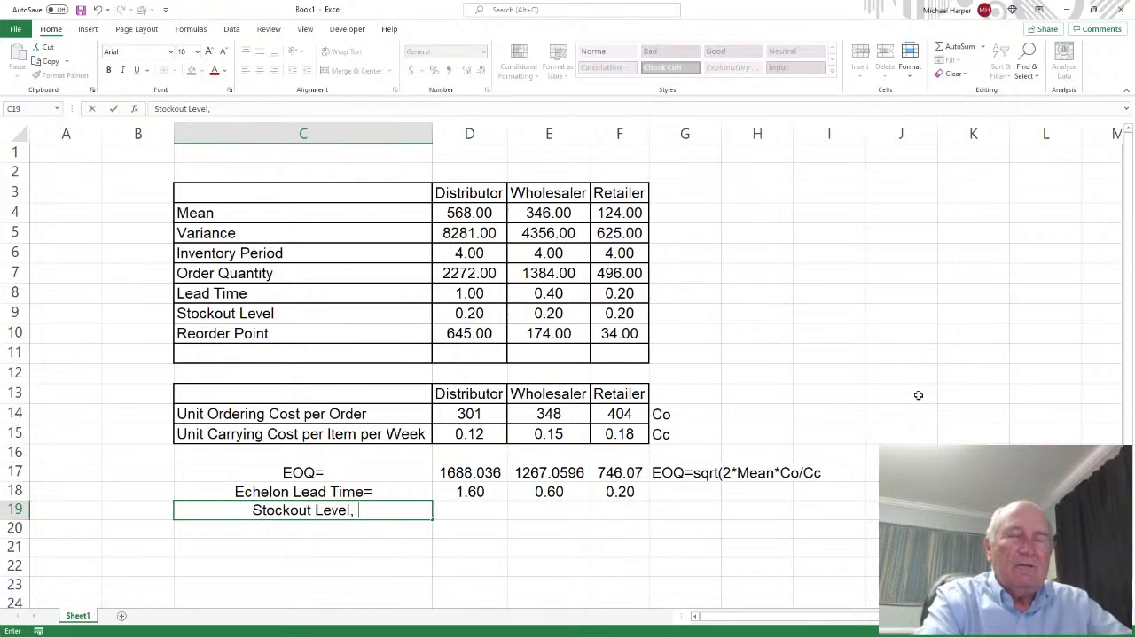
type(" Alpha")
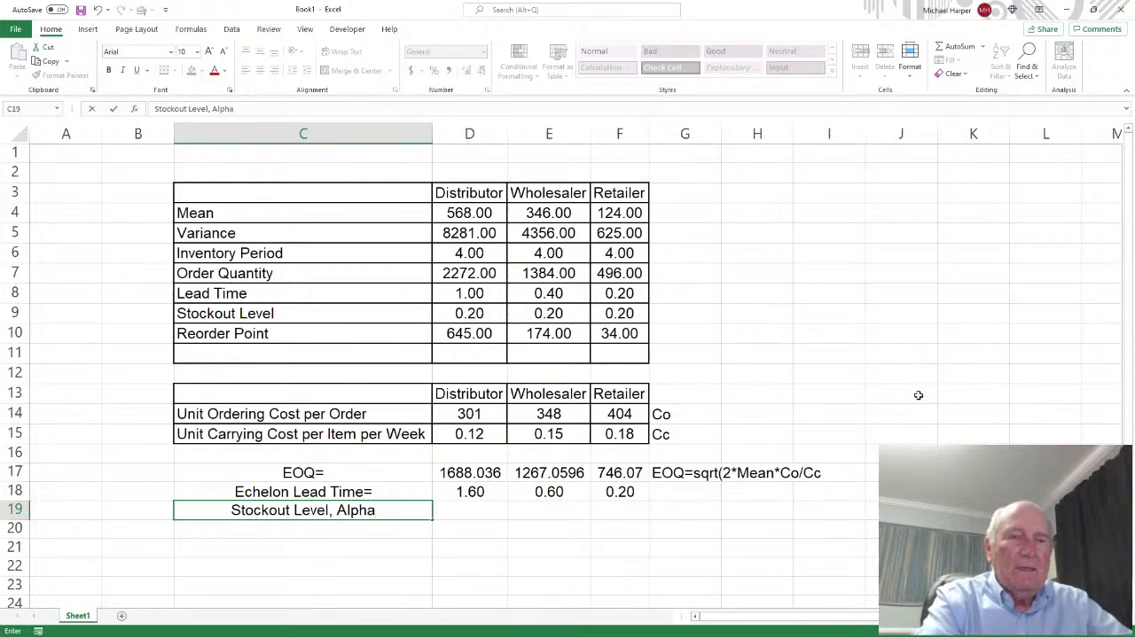
type("=")
key("Tab")
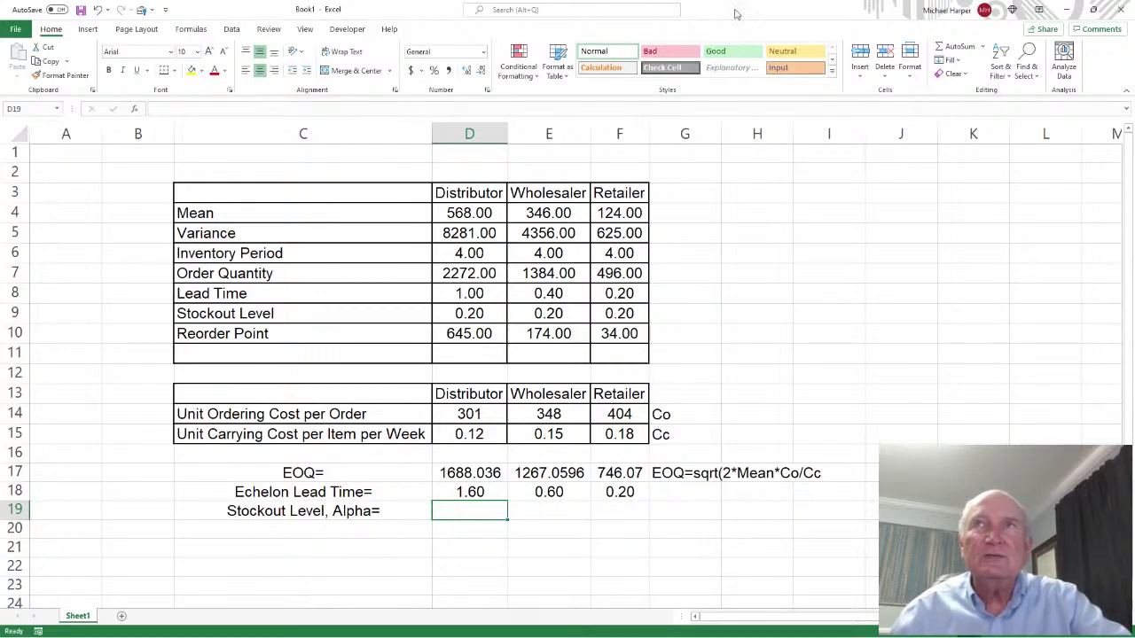
Switch to the homework question in Word to look up the required service level
key("alt+Tab")
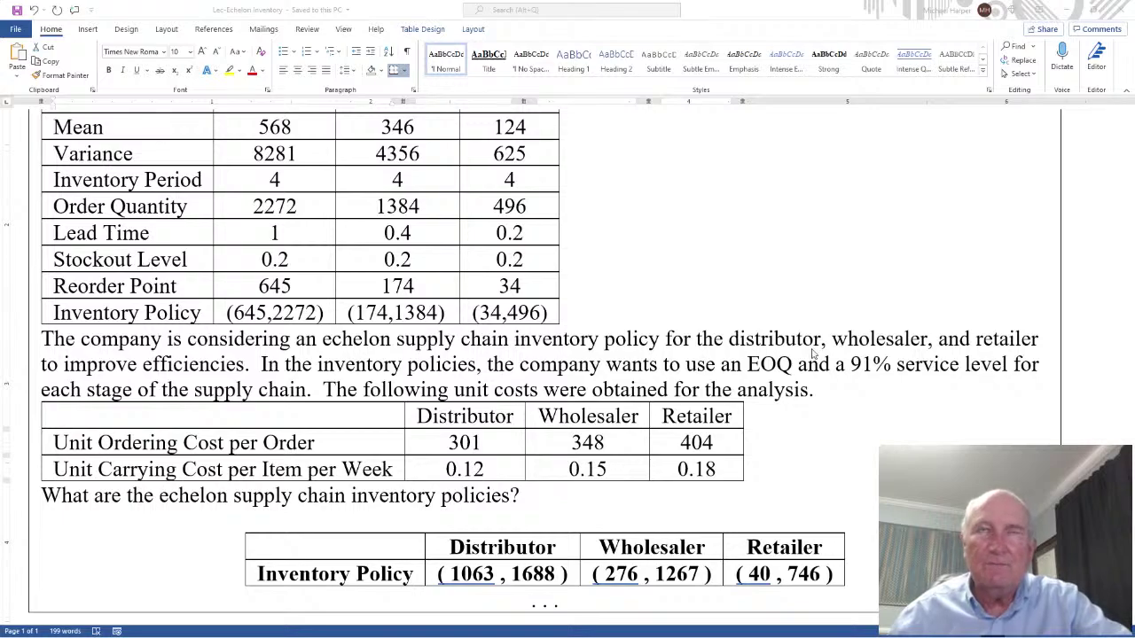
Switch back to the Excel workbook and enter a stockout level of .09 for distributor, wholesaler and retailer in D19:F19
key("alt+Tab")
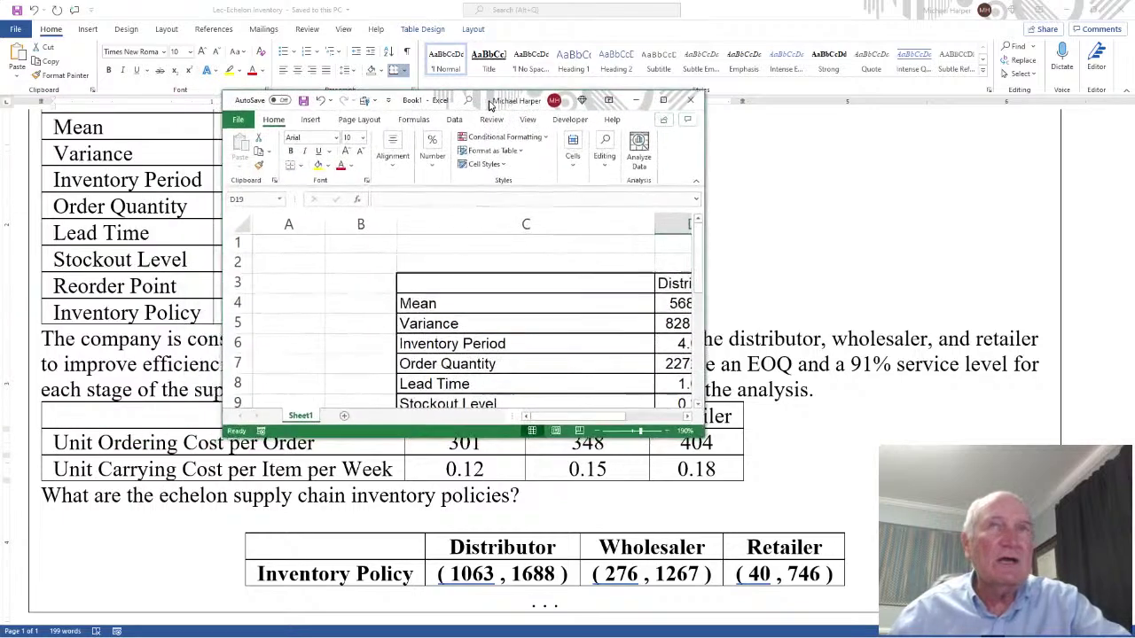
left_click(659, 94)
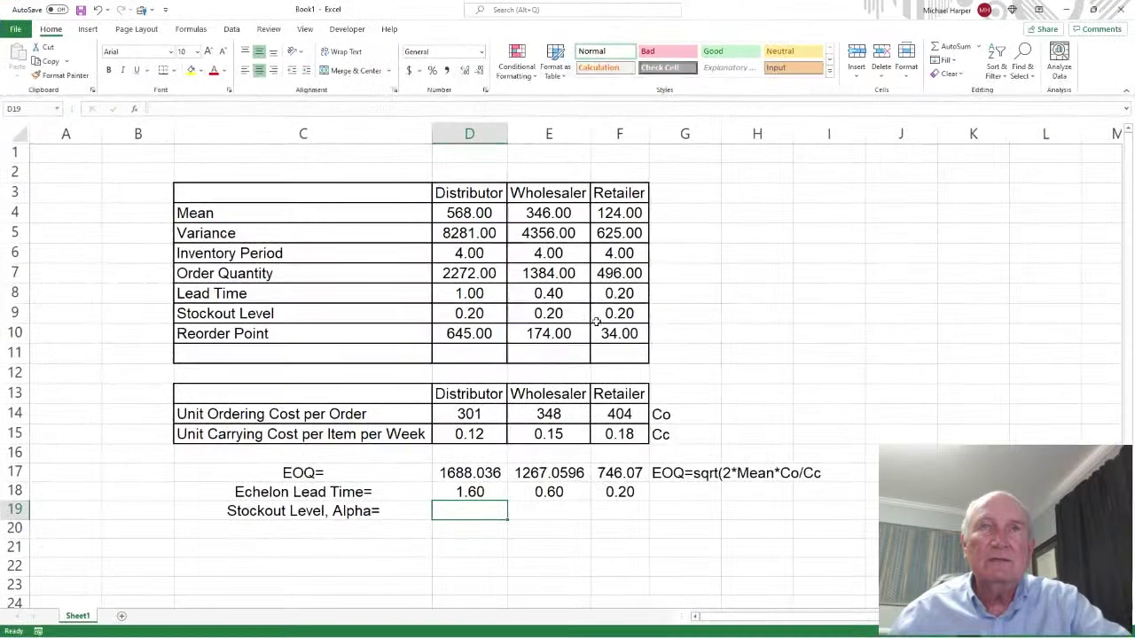
type(".0")
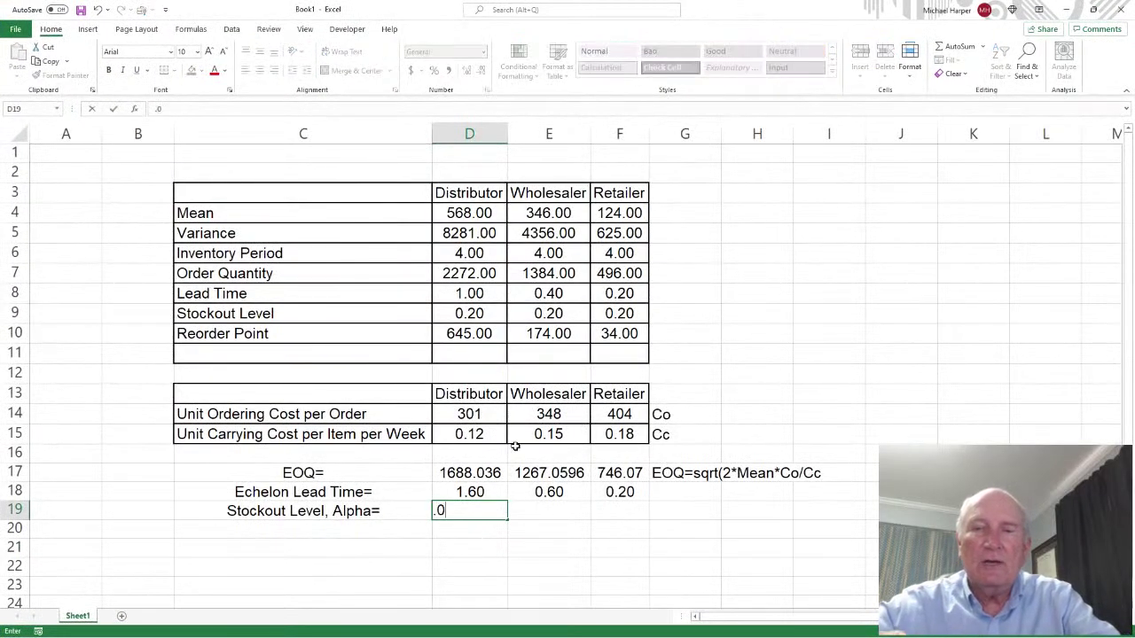
type("9")
key("Tab")
type(".09")
key("Tab")
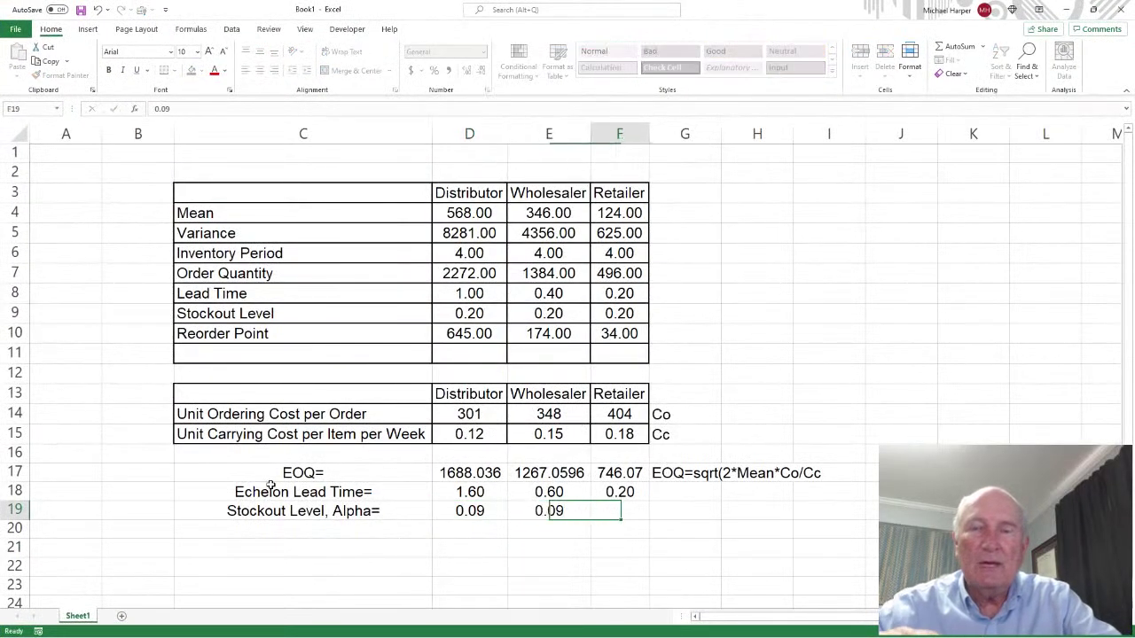
type(".09")
key("Tab")
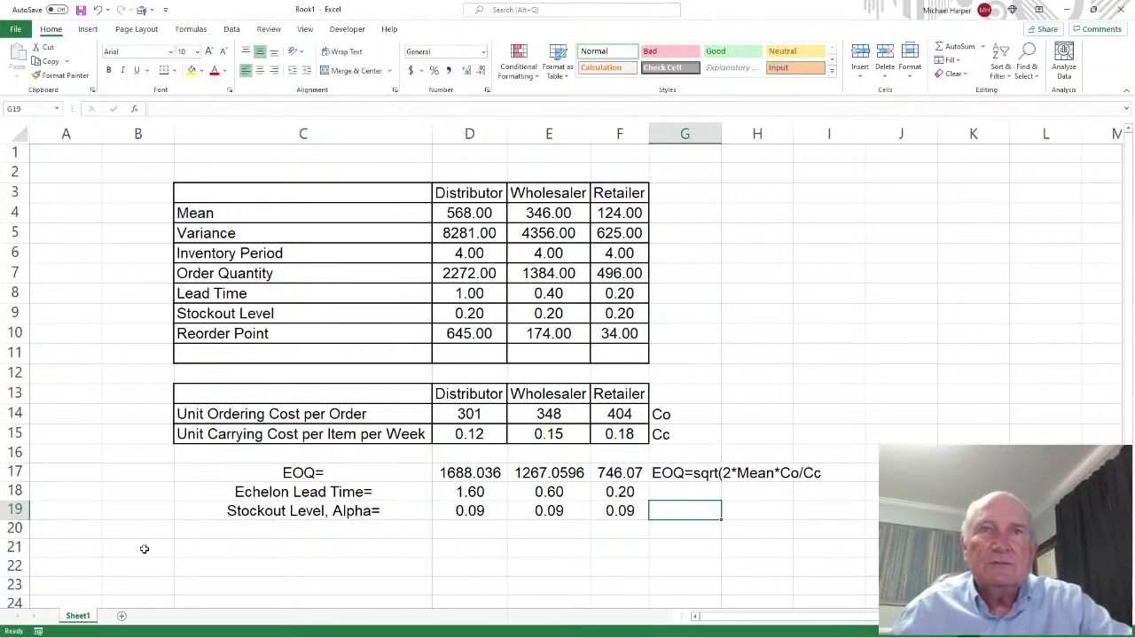
Enter the row label "ROP=" in C20
left_click(295, 530)
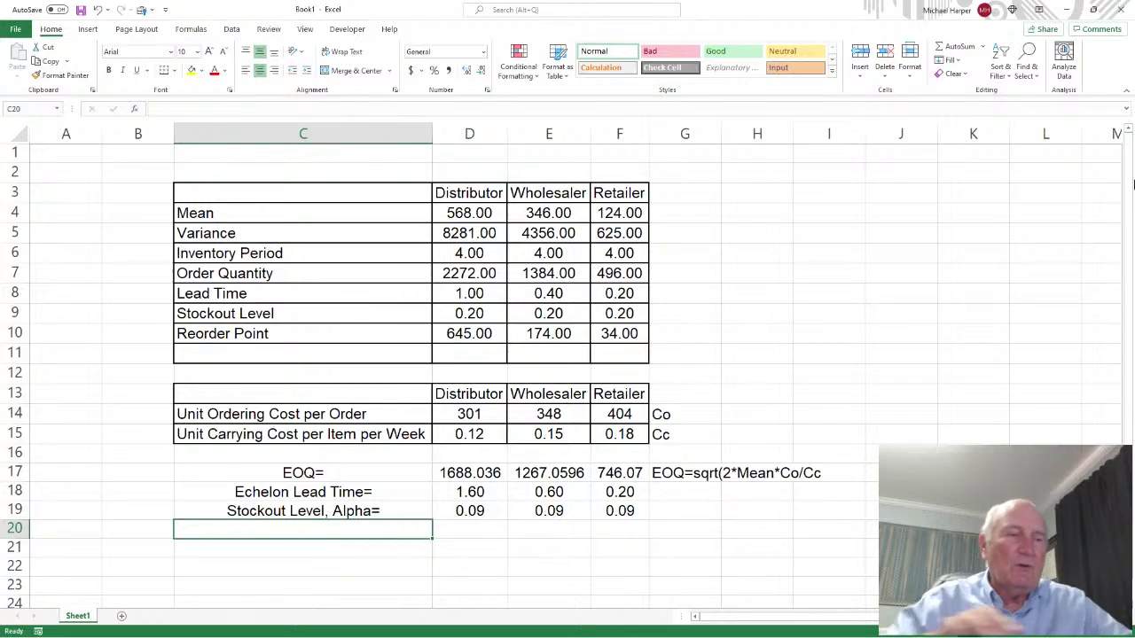
type("ROP")
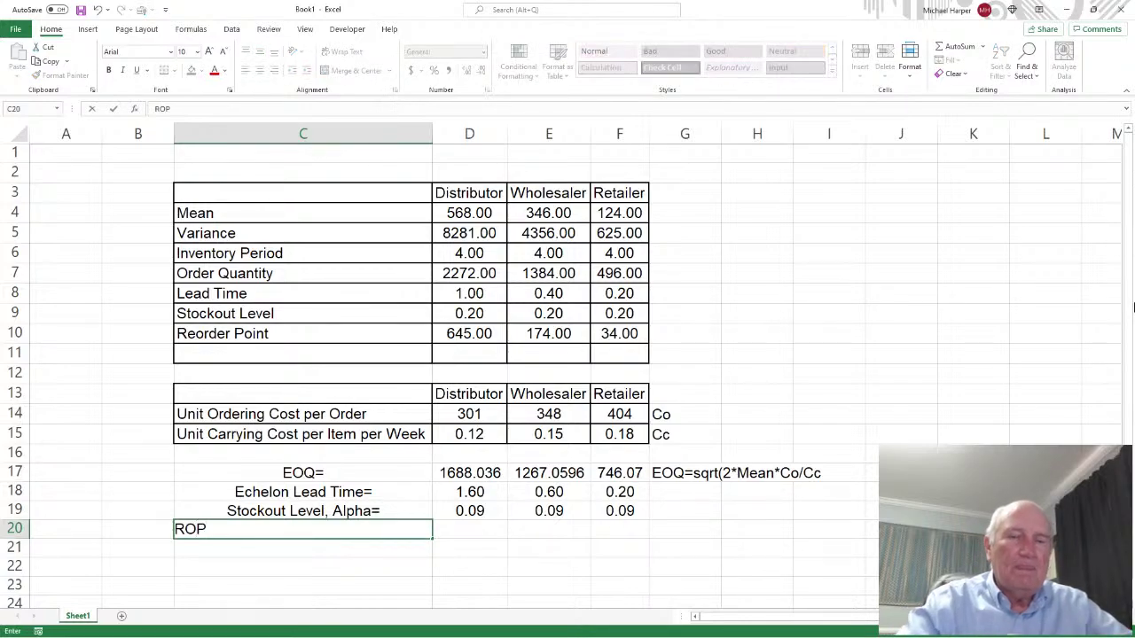
key("Tab")
Write the reorder point formula as a text note in G20: "ROP=Mean*LT e + Z * sqrt( V * LT e)"
key("Tab")
key("Tab")
key("Tab")
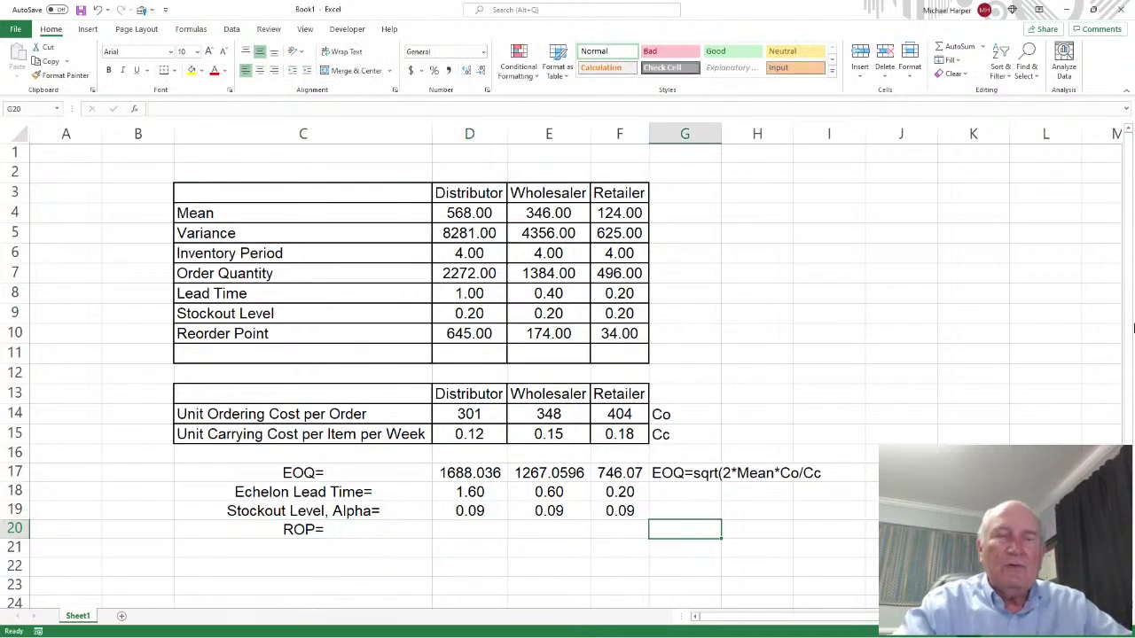
type("ROP")
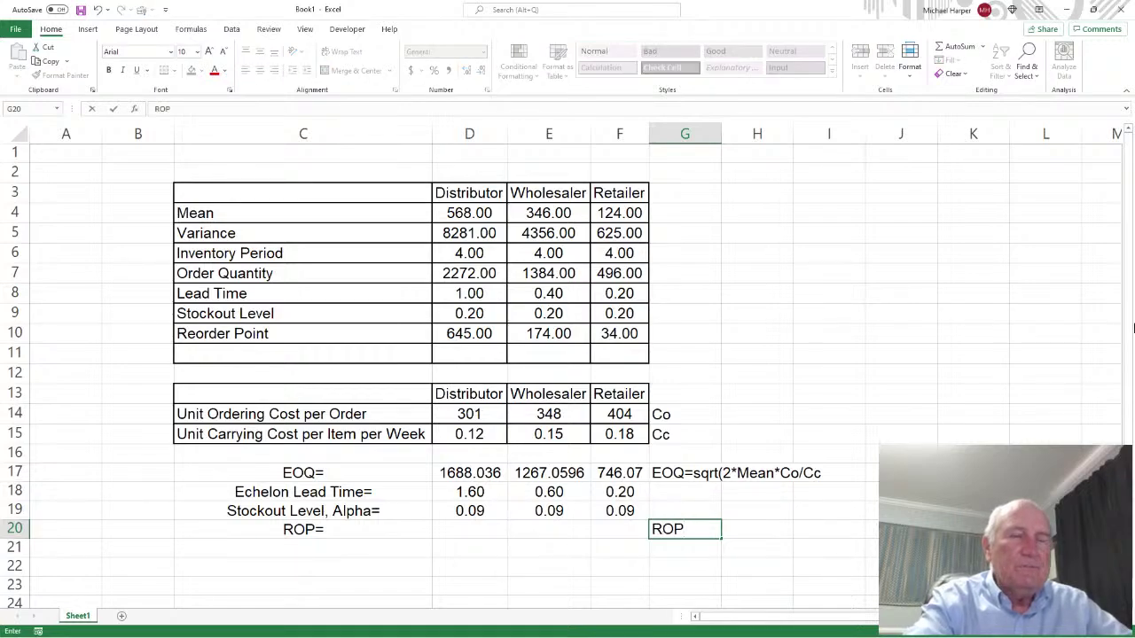
type("=Mea")
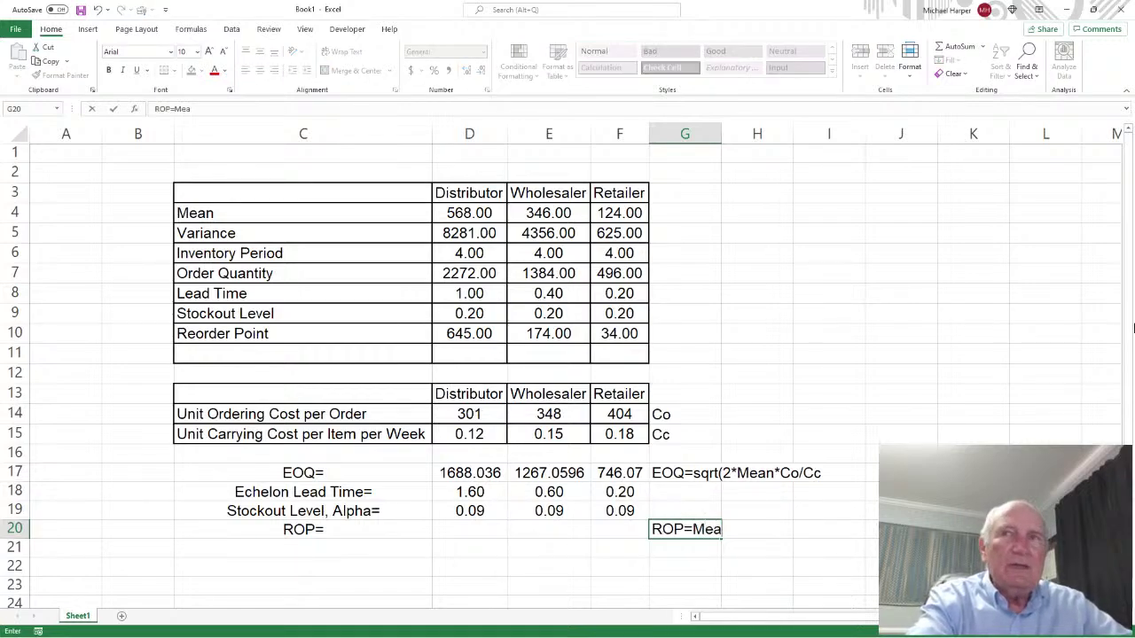
type("n*")
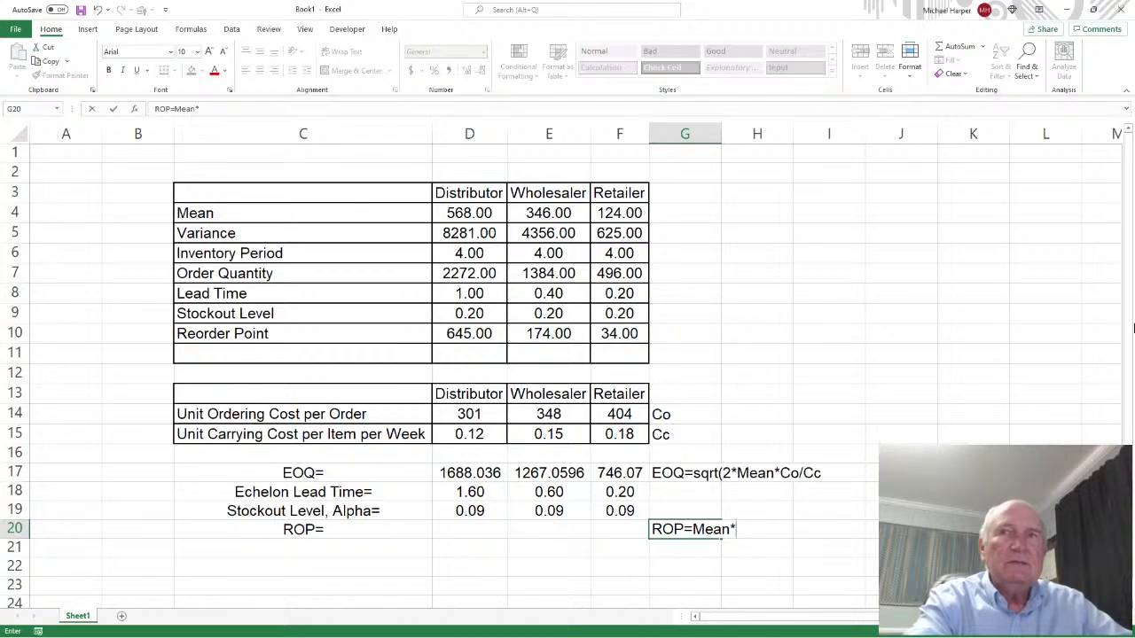
type("LT")
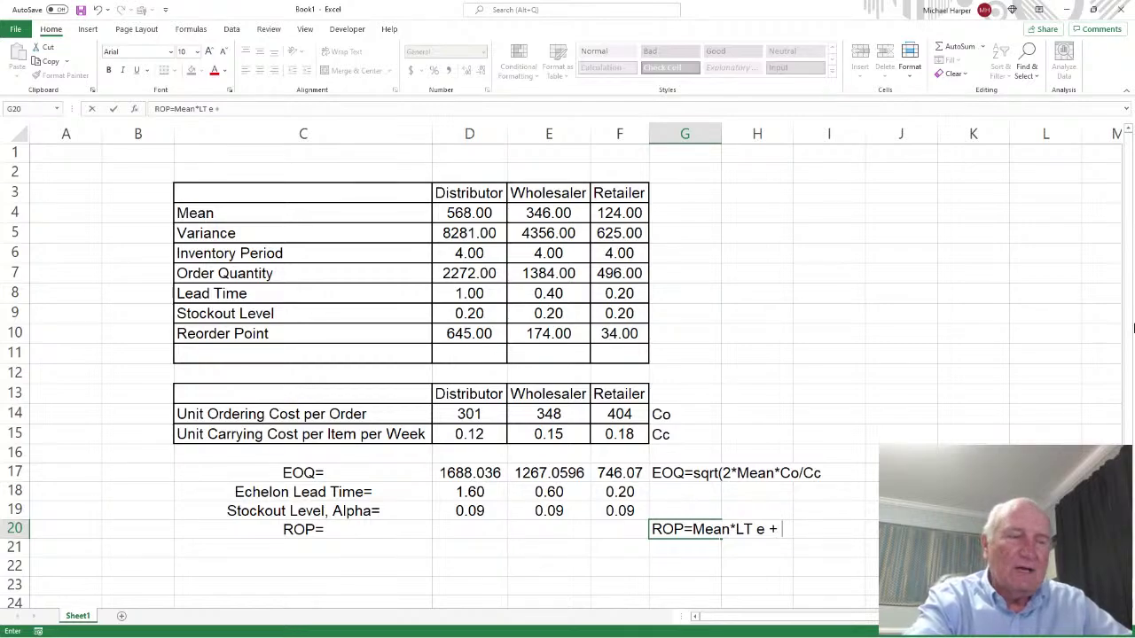
type("e + Z *")
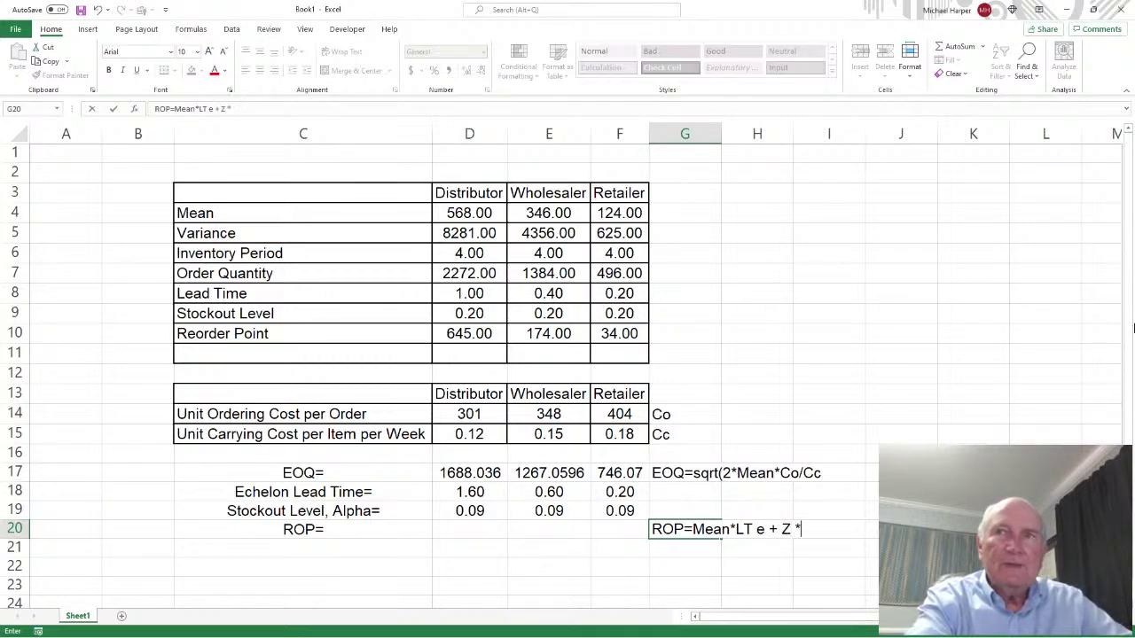
type("sq")
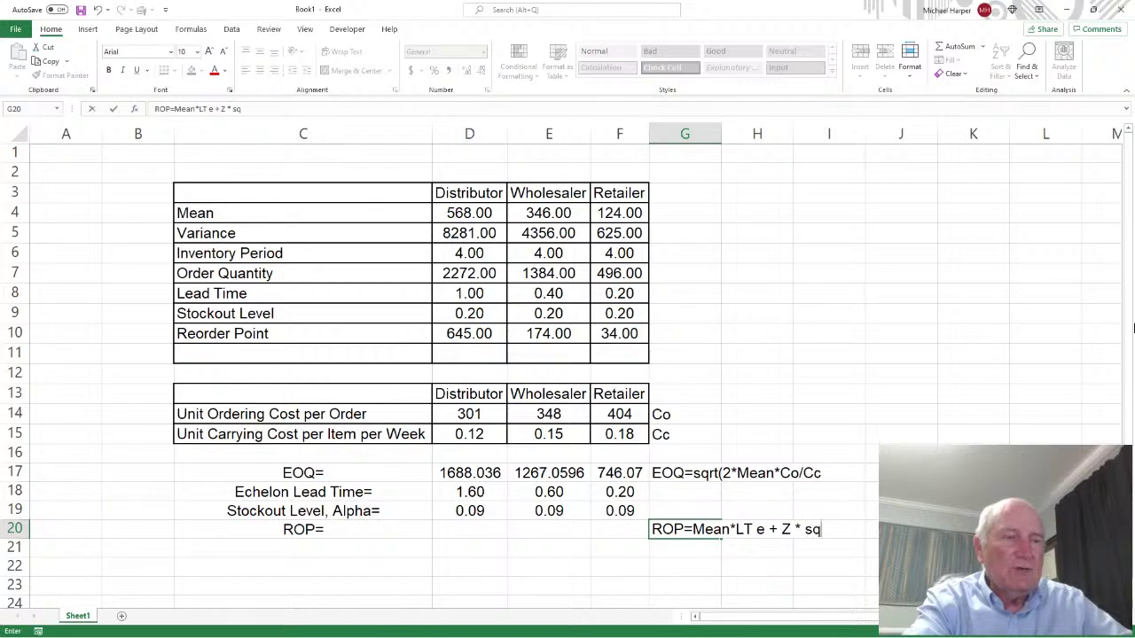
type("rt( V * LT e")
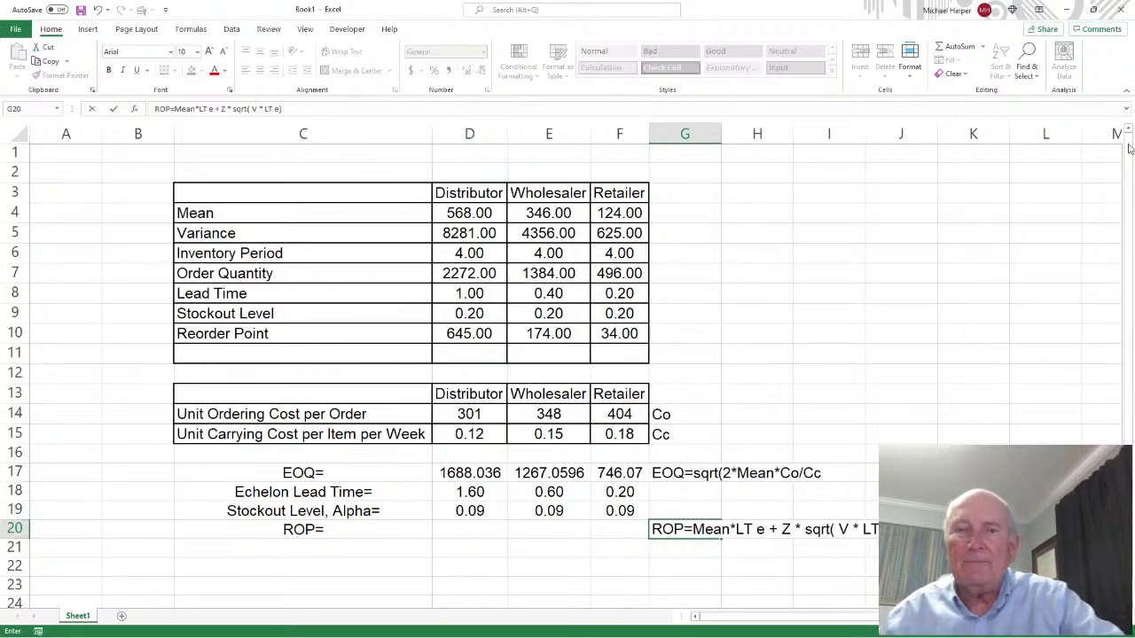
key("Left")
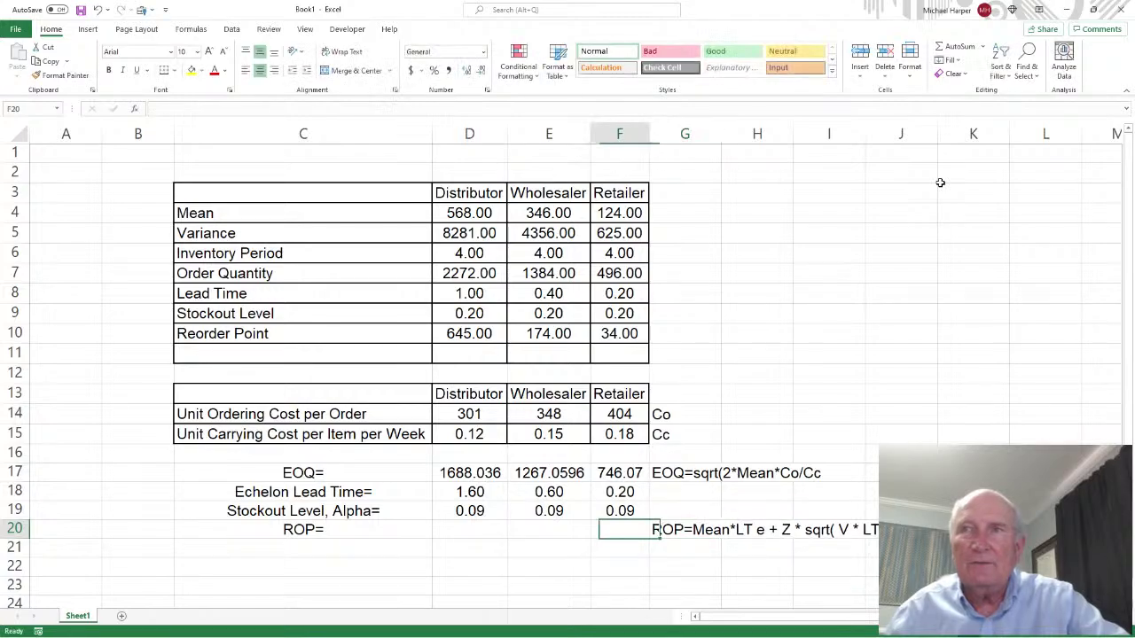
Remove surplus spaces from the G20 note so it reads "ROP=Mean*LTe + Z*sqrt( V * LTe)"
left_click(693, 536)
left_click(290, 109)
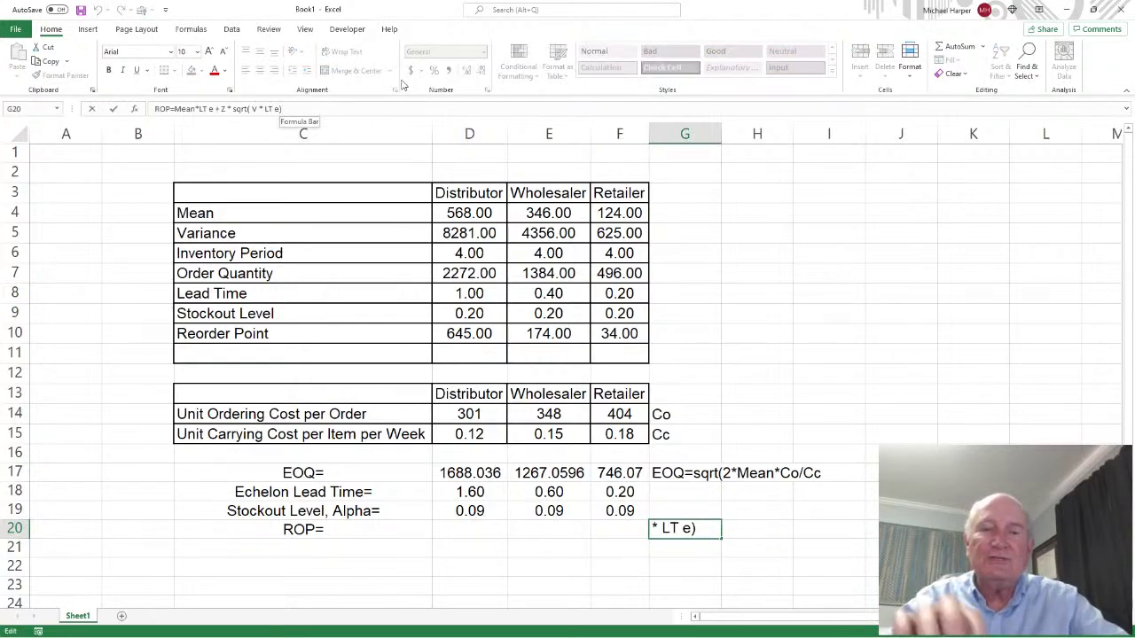
key("BackSpace")
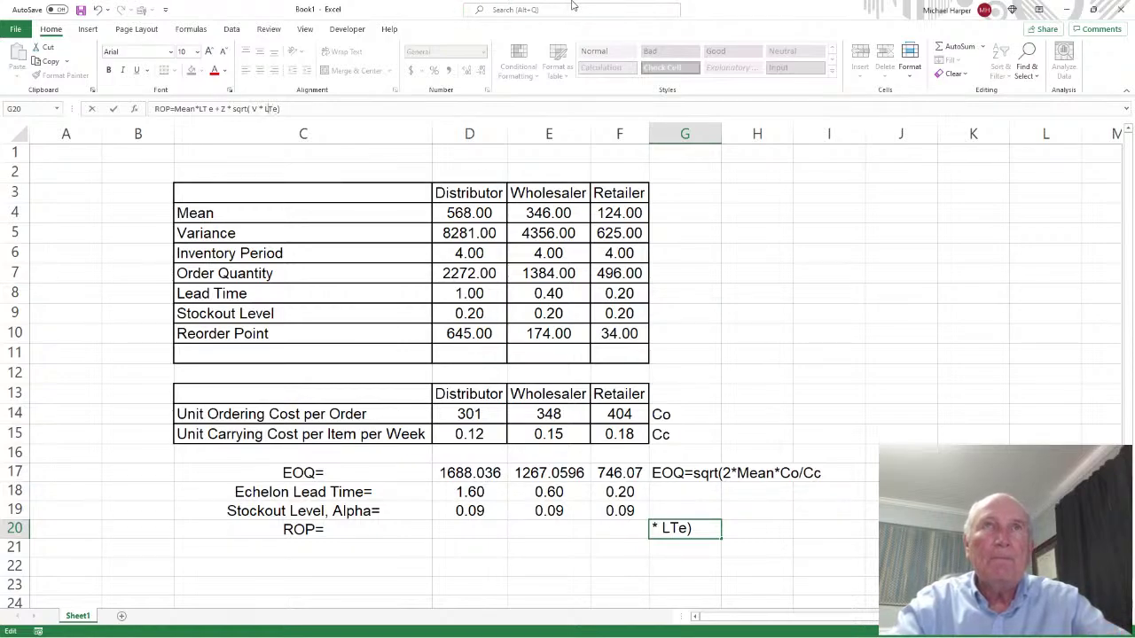
key("Left")
key("Left")
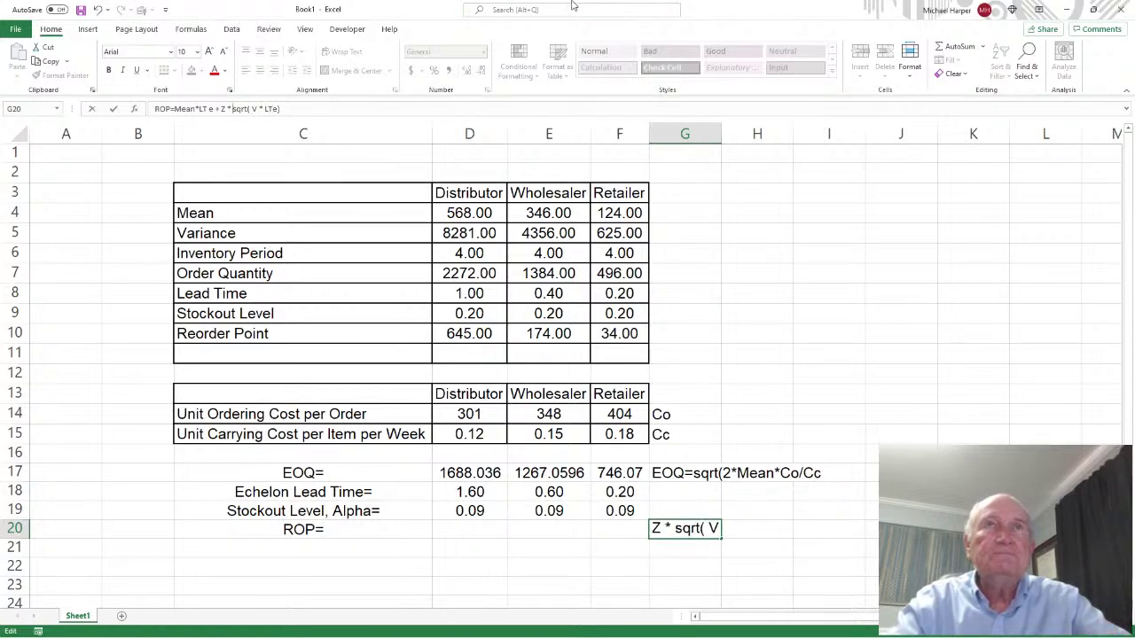
key("BackSpace")
key("Left")
key("BackSpace")
key("Left")
key("Left")
key("Left")
key("Left")
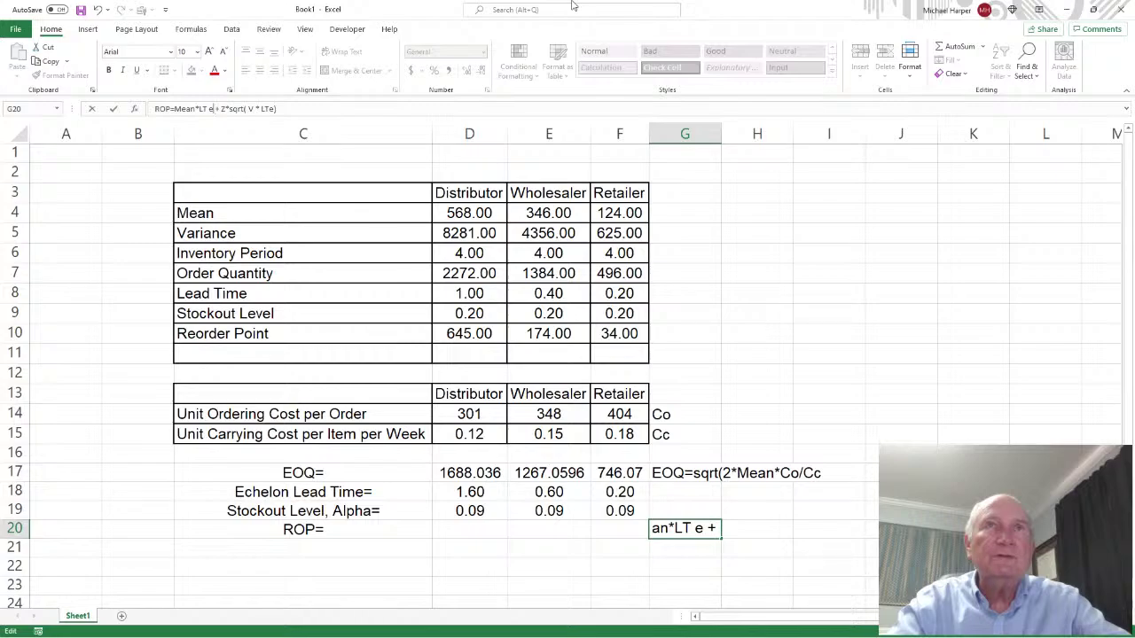
key("BackSpace")
key("Return")
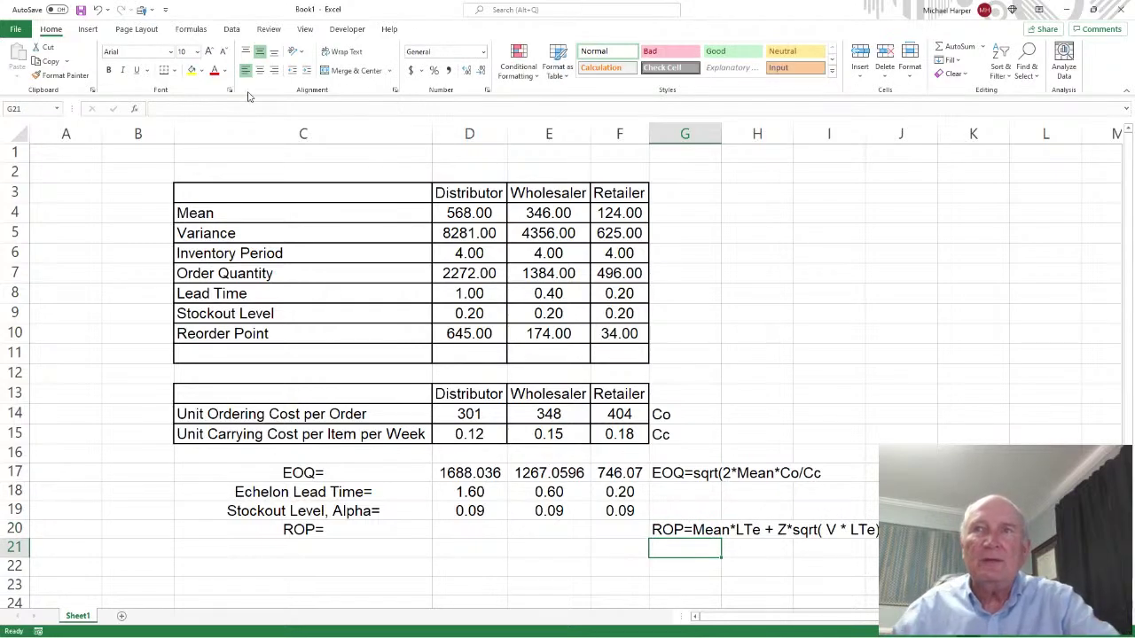
Start the distributor's ROP formula in D20 with the mean multiplied by the echelon lead time, =D4*D18
scroll(775, 310, "down", 2)
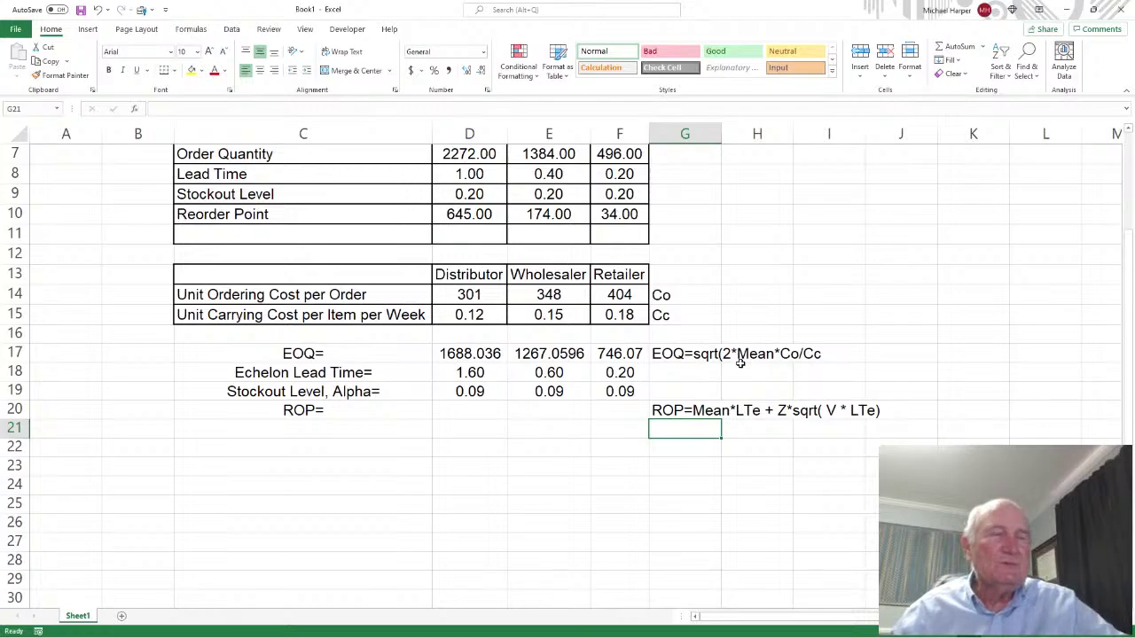
scroll(740, 363, "up", 3)
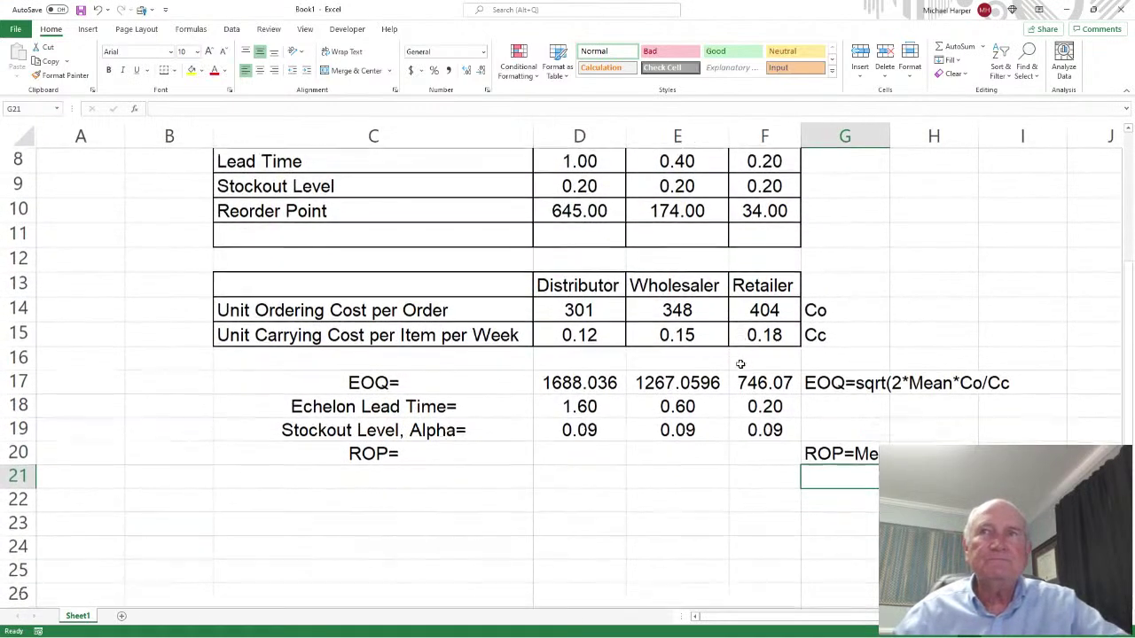
scroll(740, 363, "down", 1)
left_click_drag(825, 618, 867, 619)
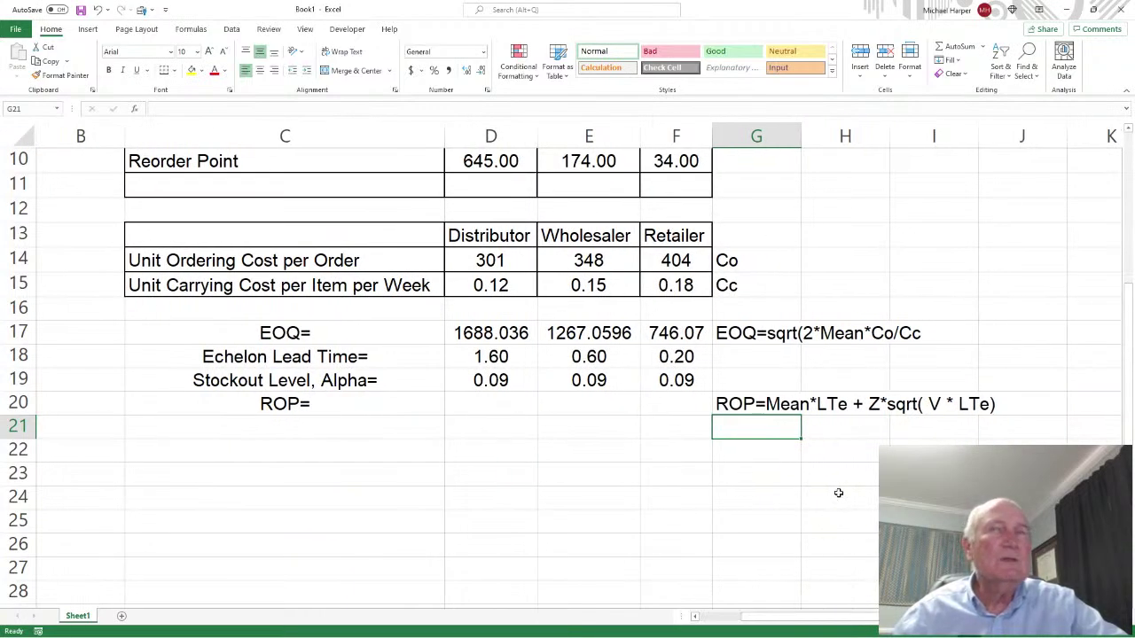
scroll(838, 483, "up", 2)
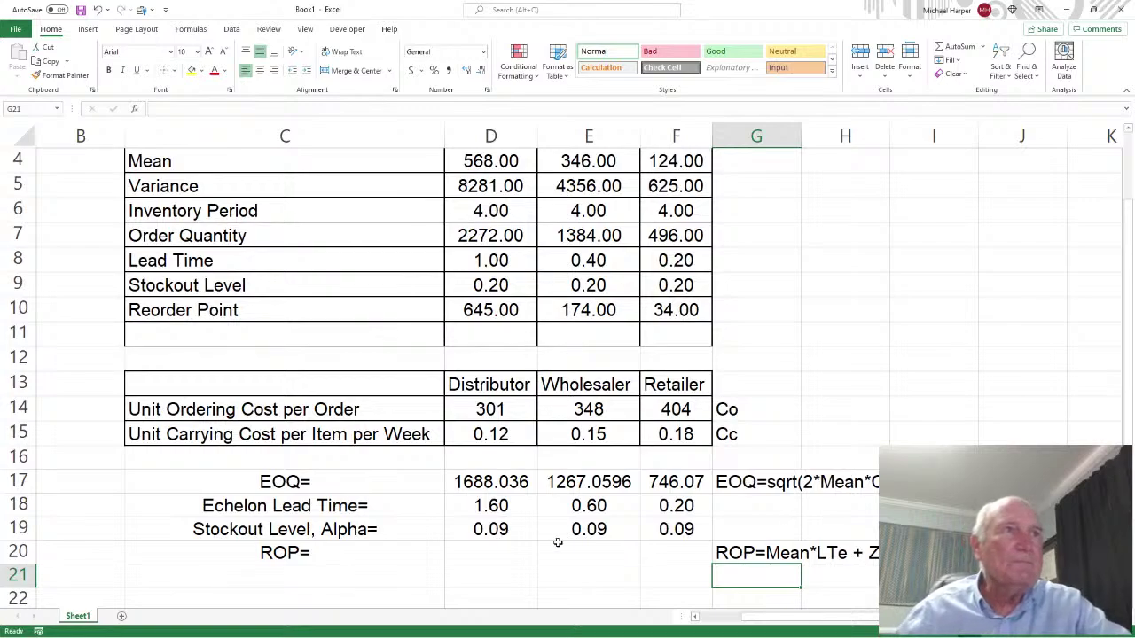
left_click(491, 552)
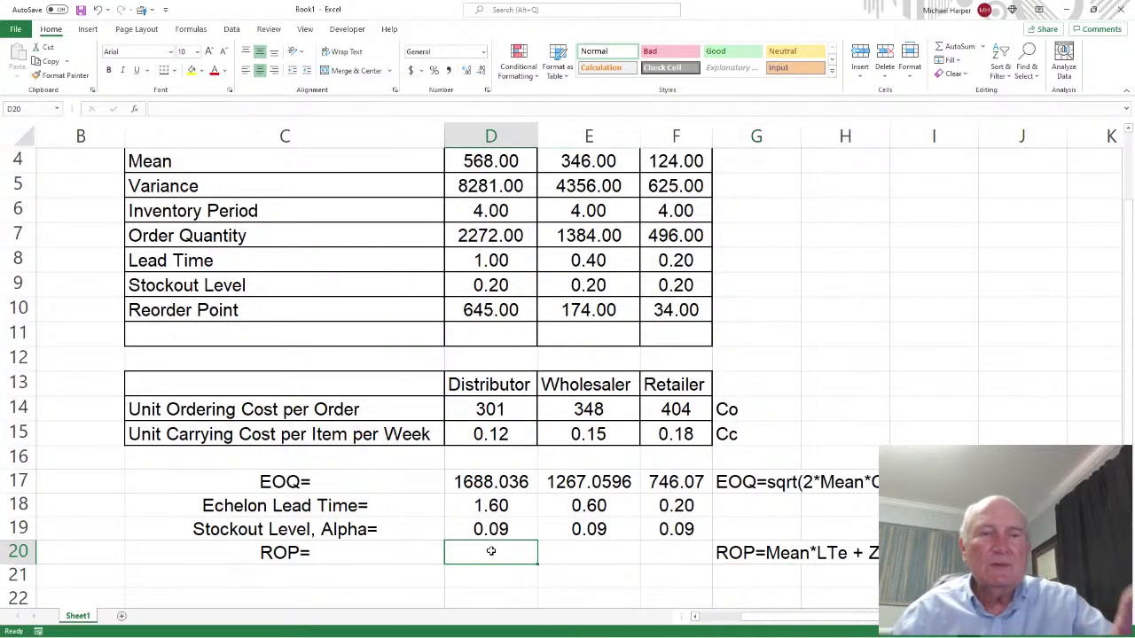
type("=")
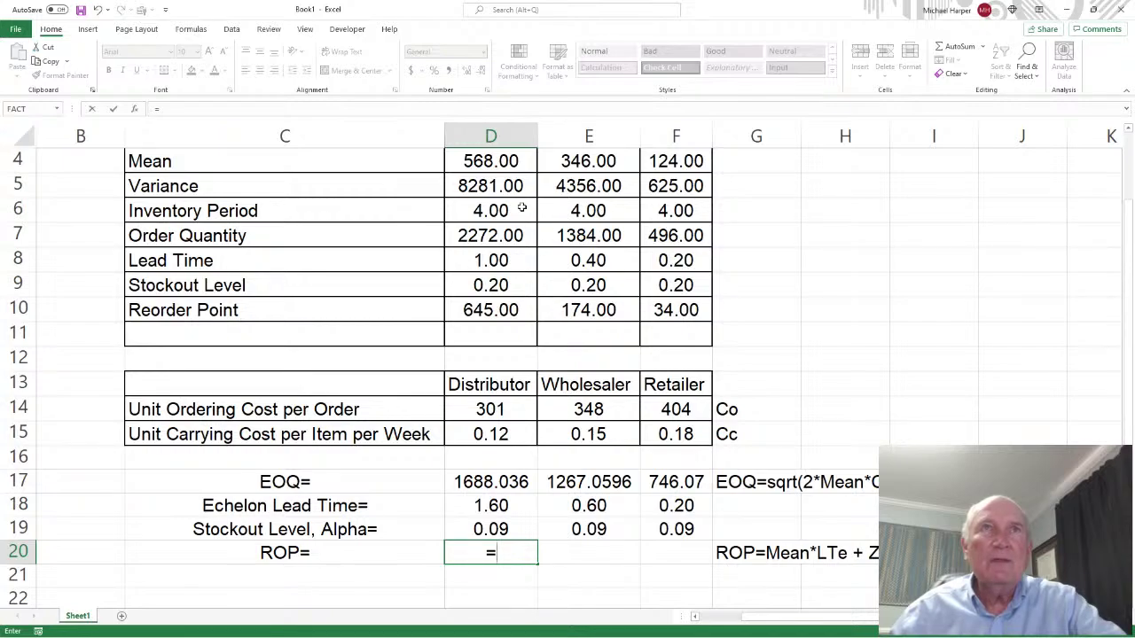
left_click(486, 157)
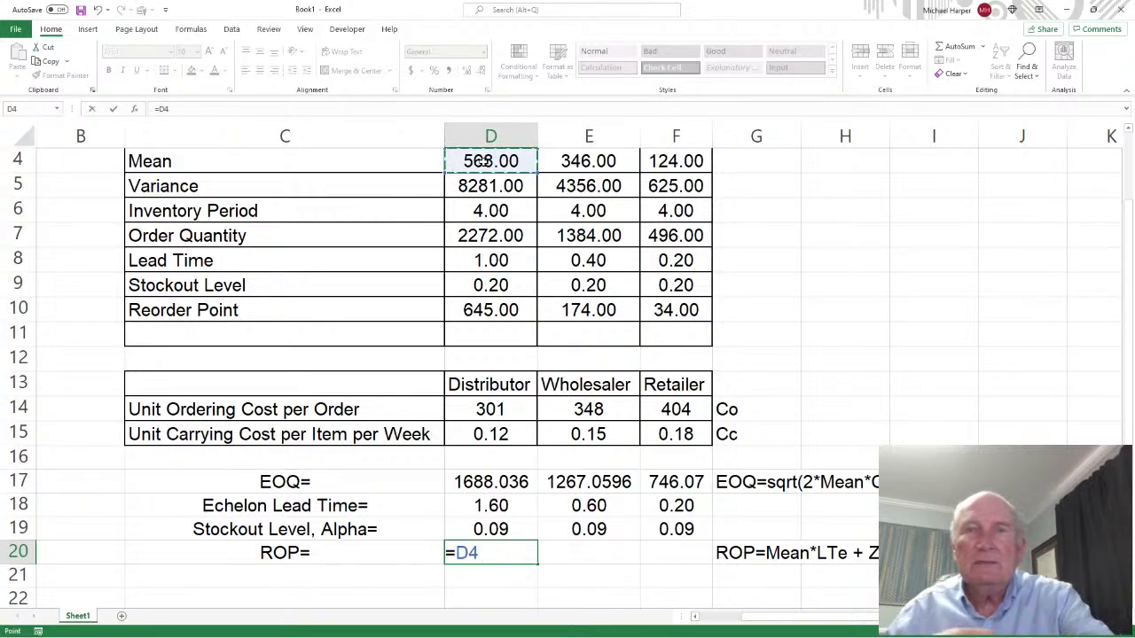
type("*")
left_click(495, 503)
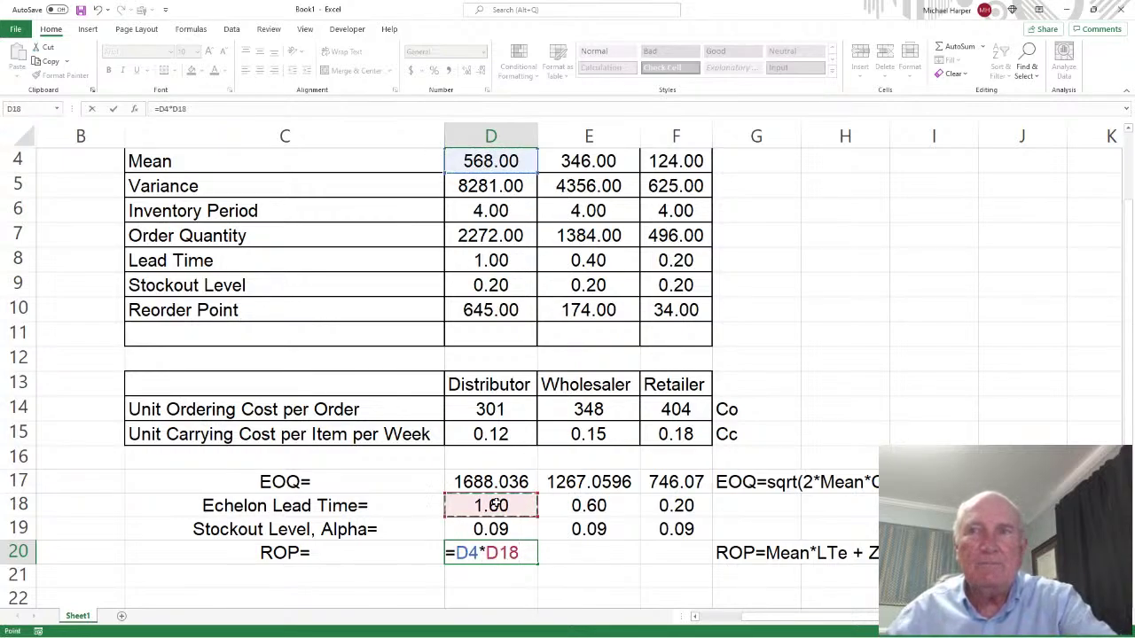
Add the Z-value term for the service level to the distributor's ROP formula in D20, +NORM.S.INV(1-D19)
type("+")
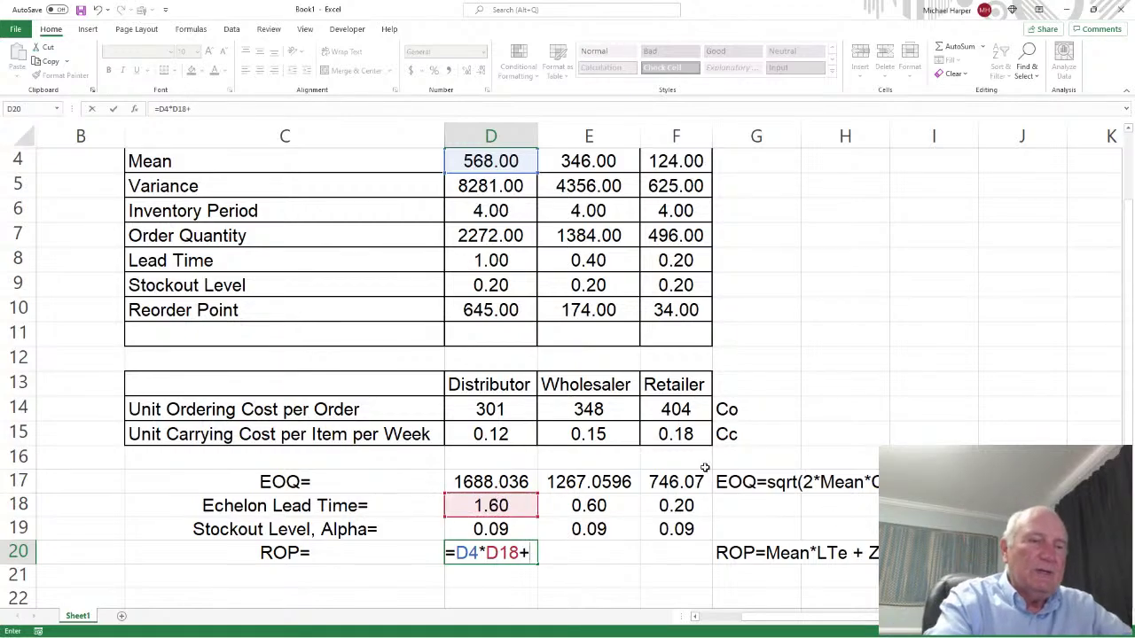
type("norm")
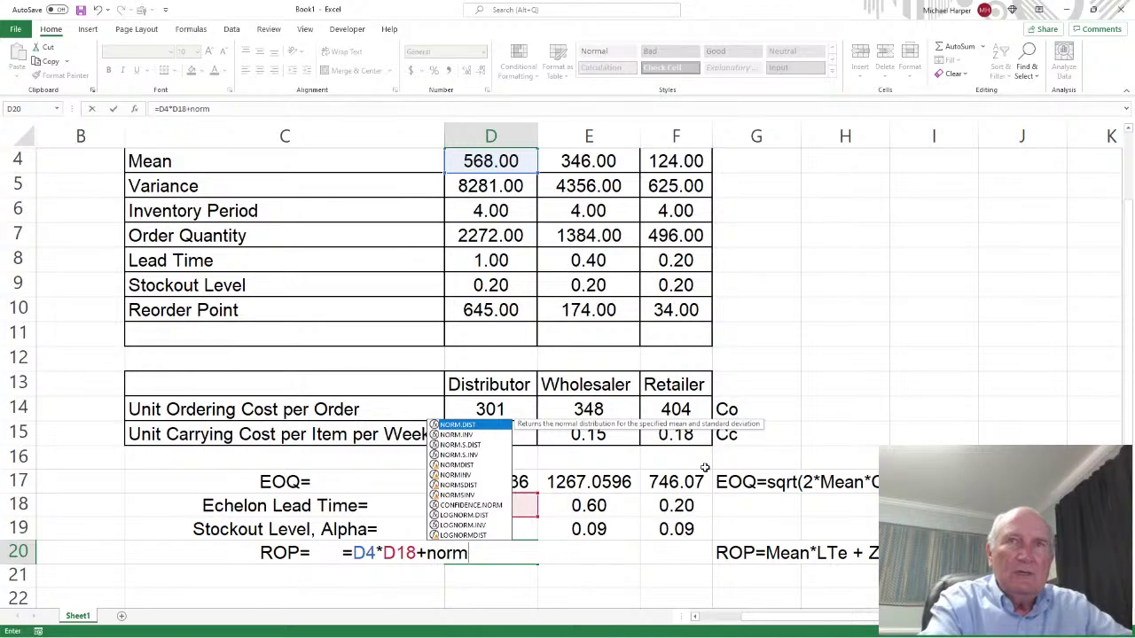
type(".s.inv")
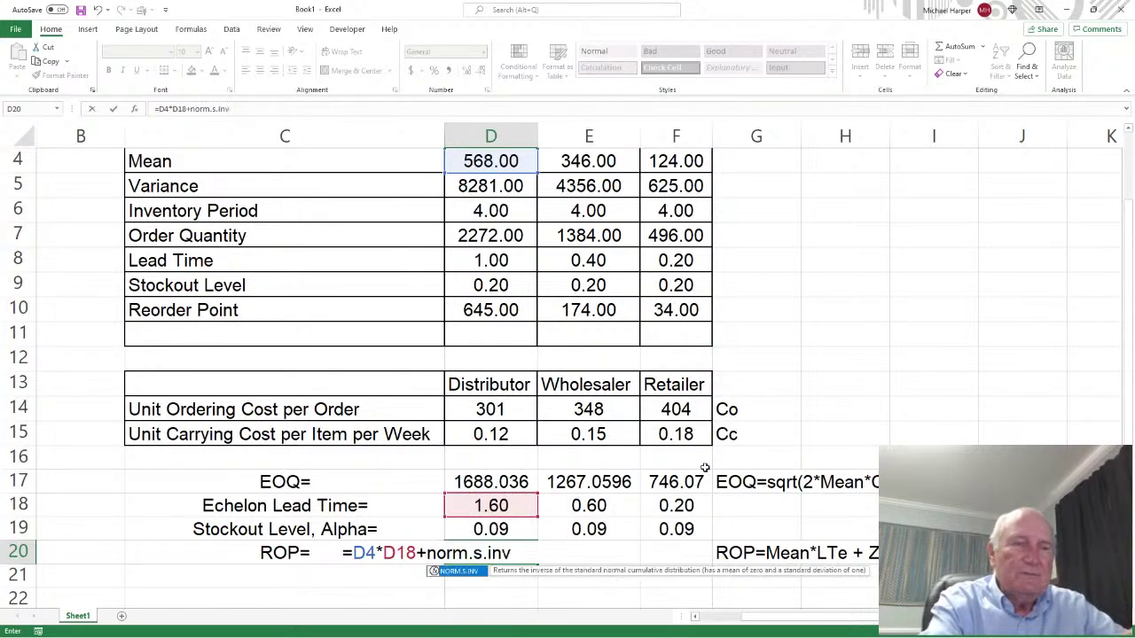
type("(")
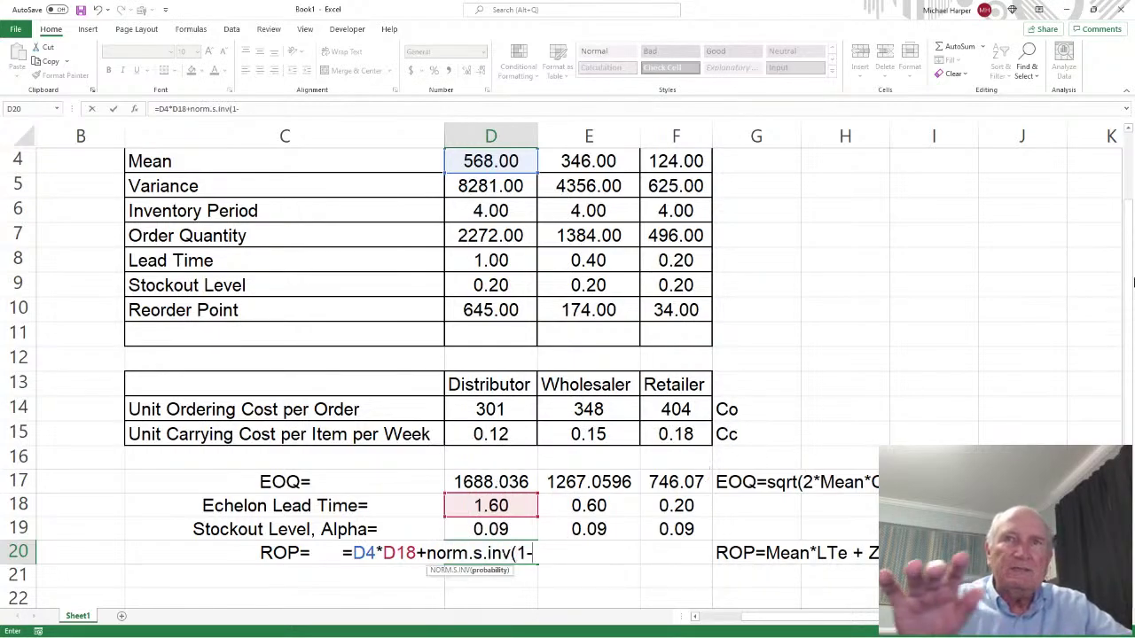
type("1-")
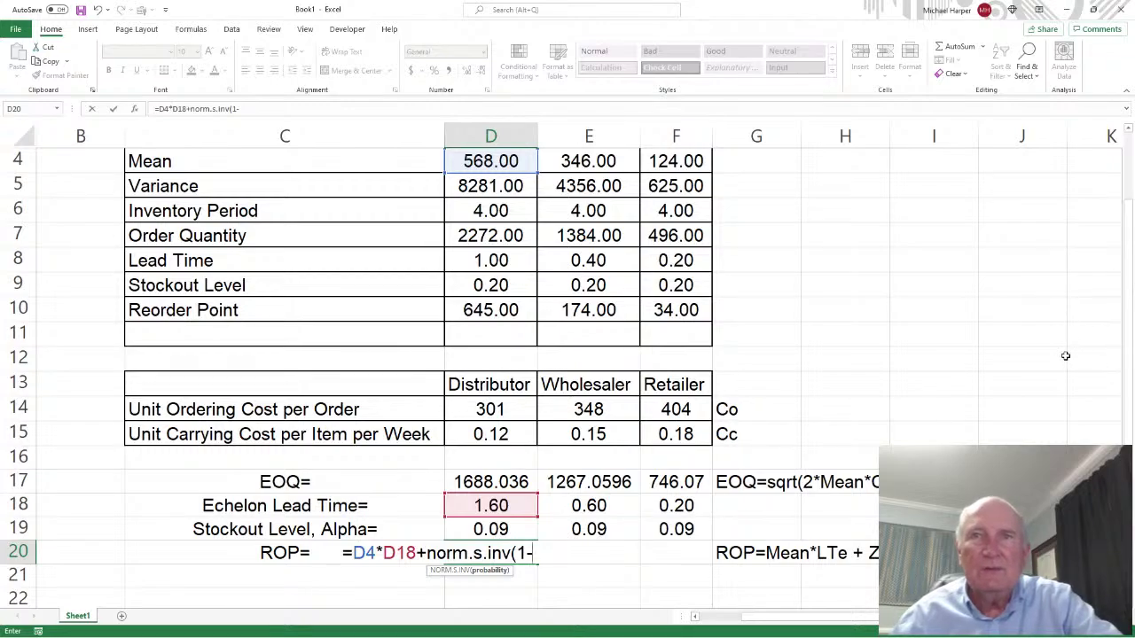
left_click(502, 532)
type(")")
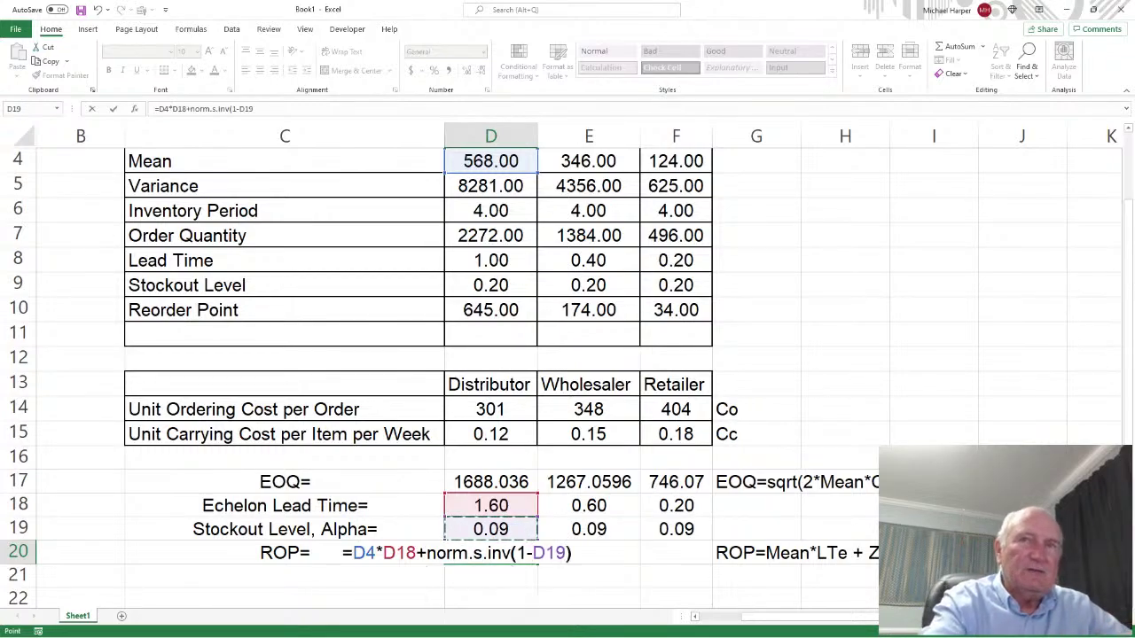
Complete the D20 formula by multiplying the Z term by SQRT(D5*D18), and copy it across to the wholesaler and retailer cells E20:F20
type("*")
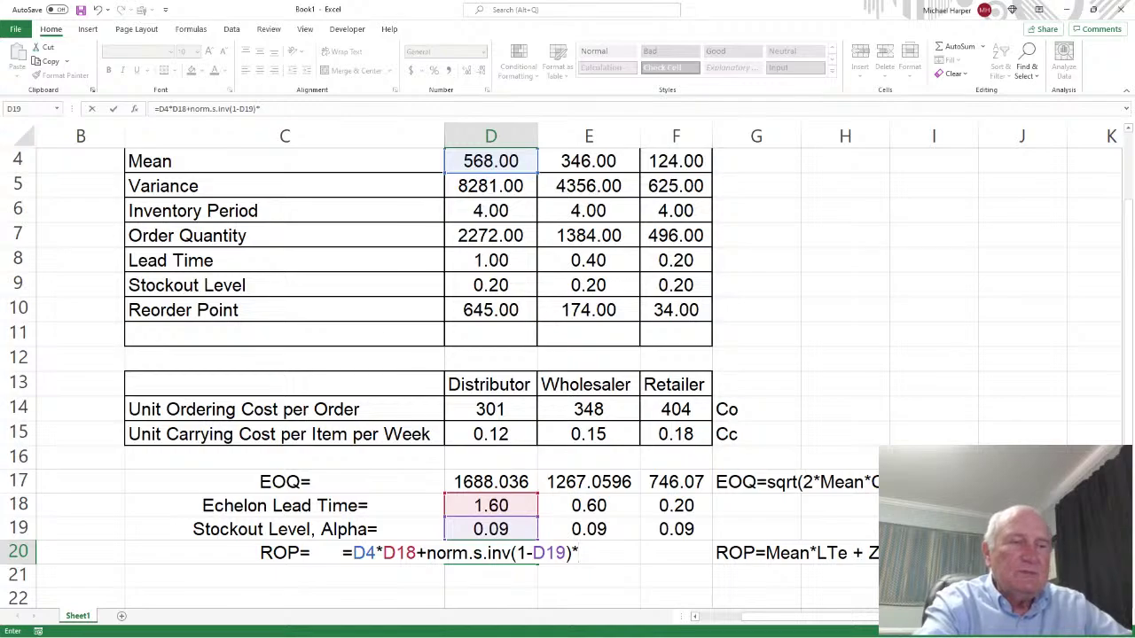
type("sqrt(")
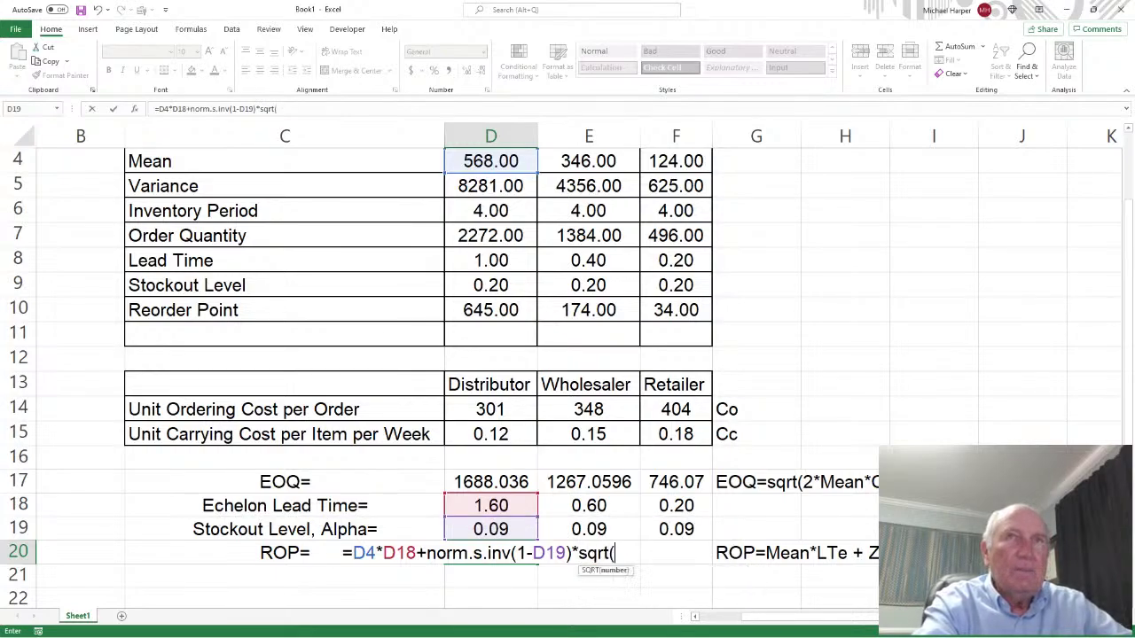
left_click(484, 187)
type("*")
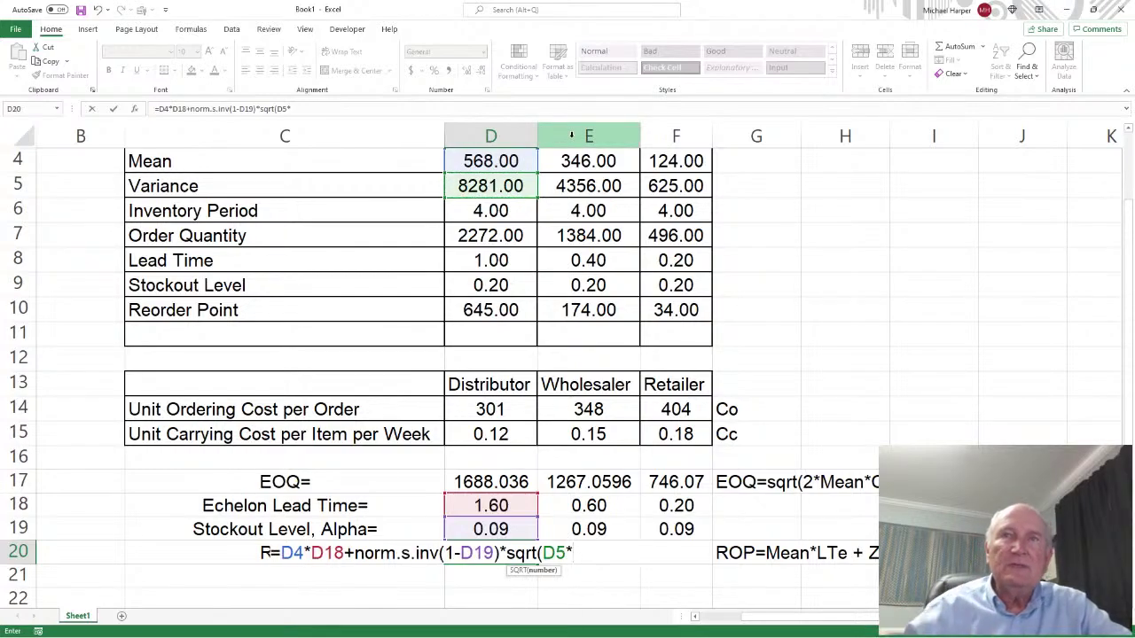
left_click(491, 503)
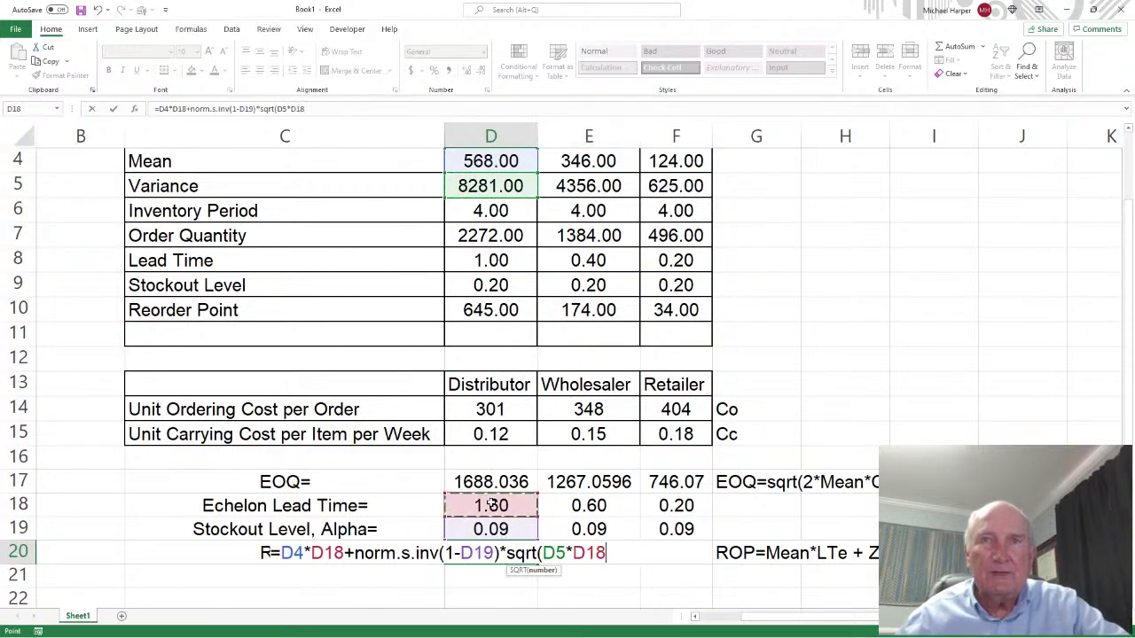
type(")")
key("Return")
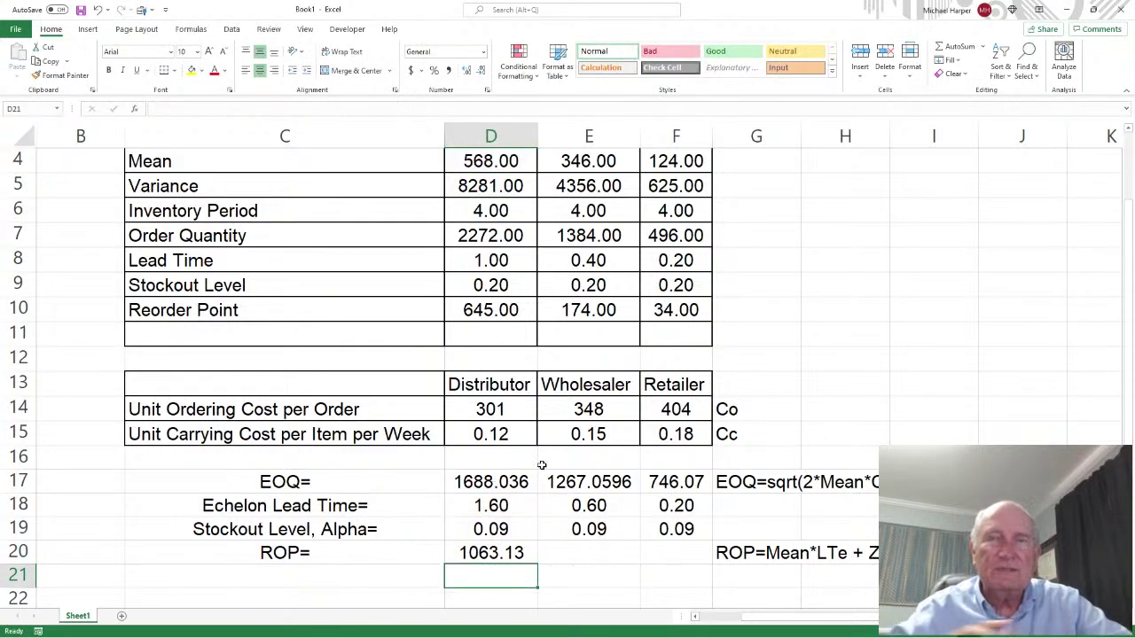
left_click(501, 557)
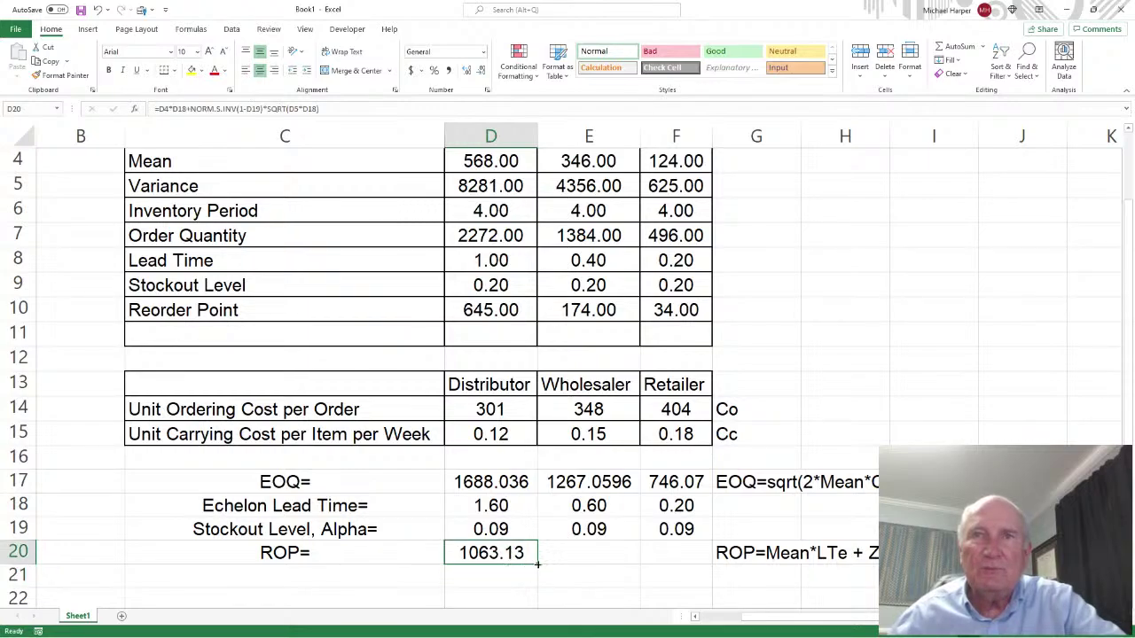
left_click_drag(537, 564, 683, 572)
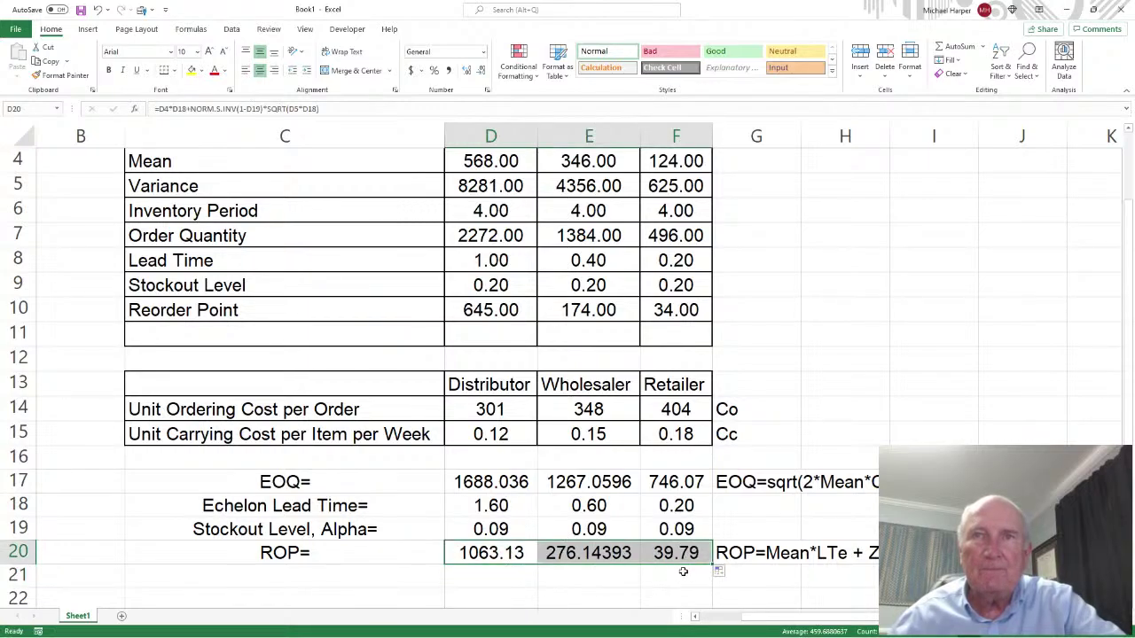
Format the EOQ values in D17:F17 and the ROP values in D20:F20 as whole numbers without decimals
left_click_drag(486, 480, 683, 482)
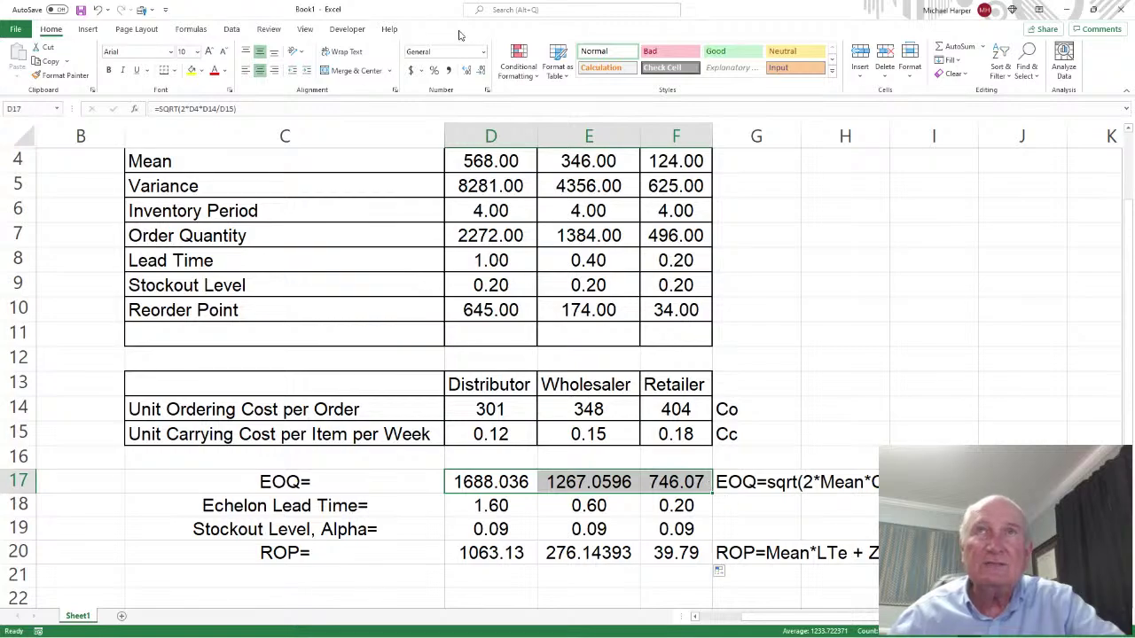
left_click(481, 71)
left_click(481, 71)
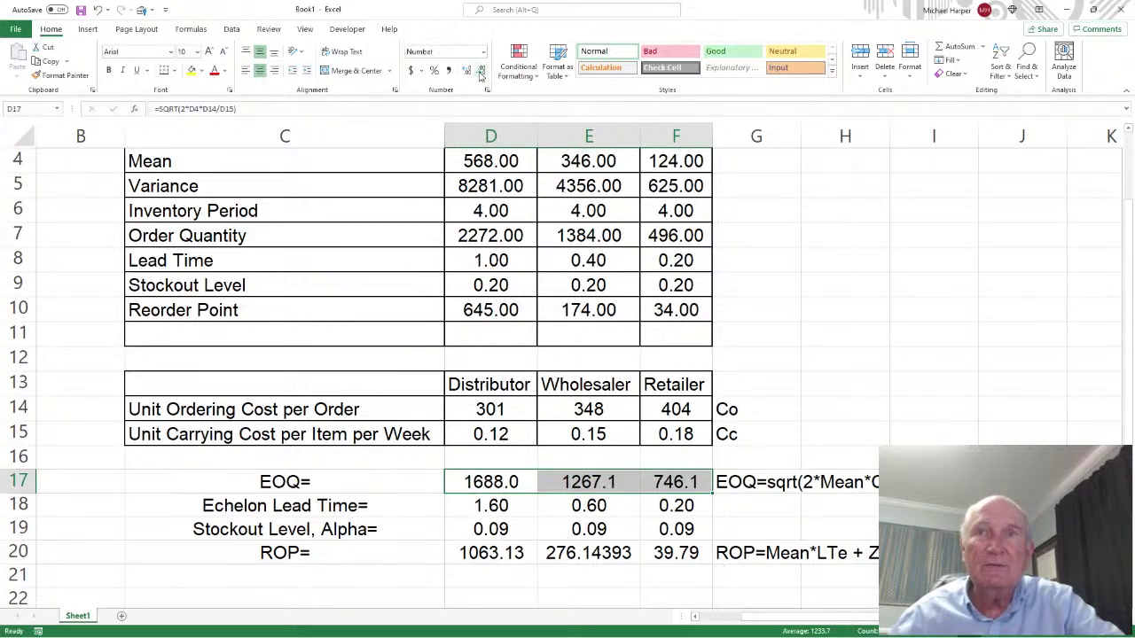
left_click(480, 73)
left_click_drag(495, 555, 679, 554)
left_click(481, 71)
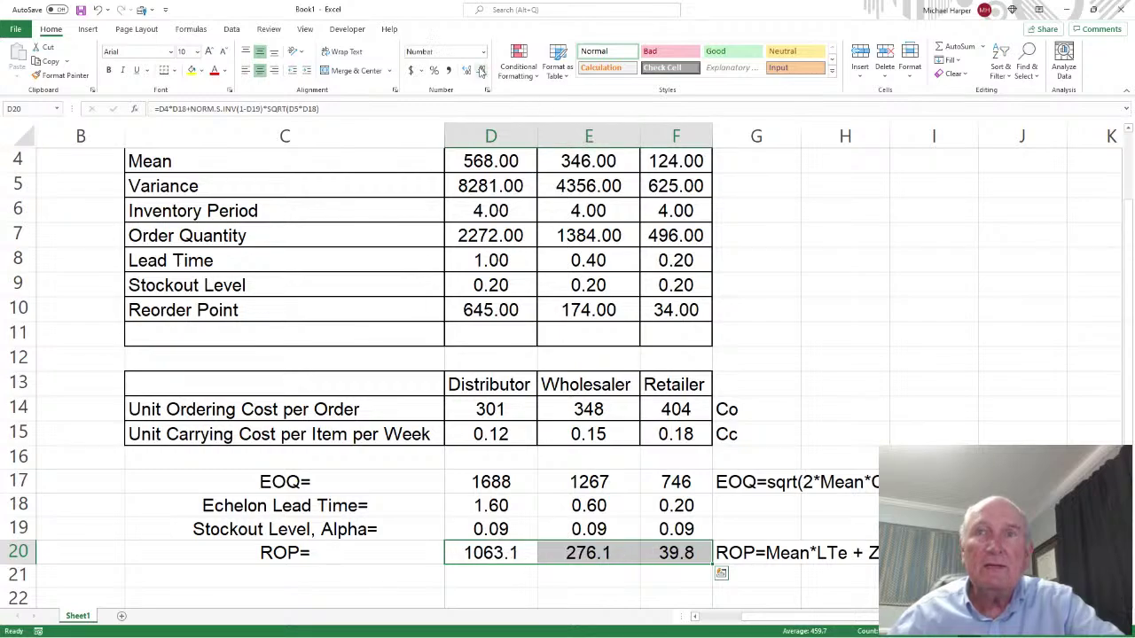
left_click(480, 71)
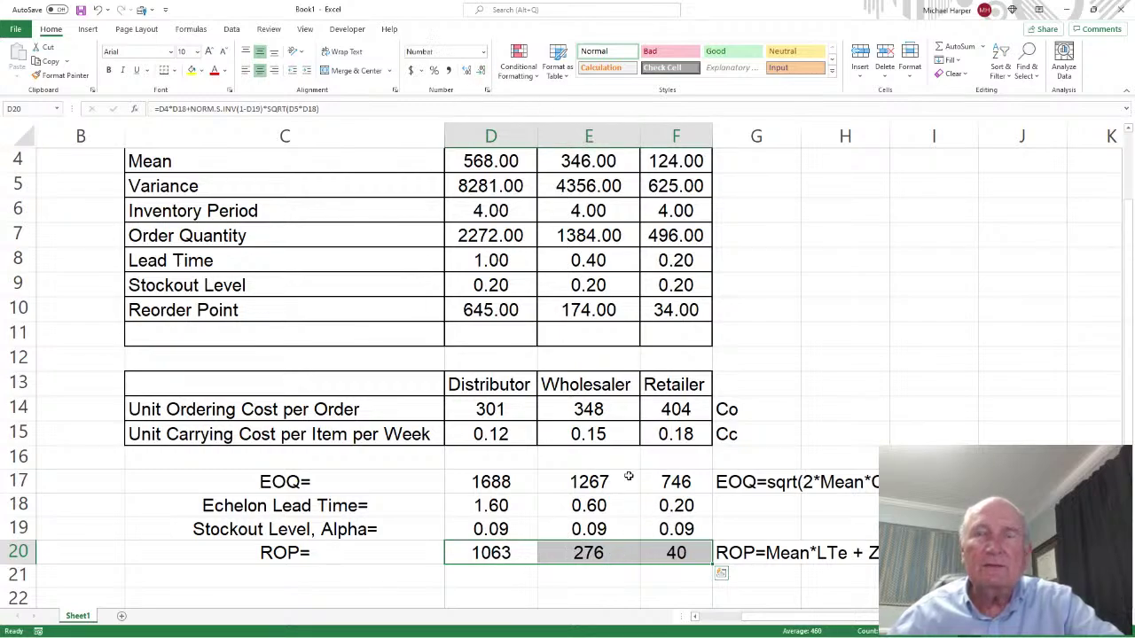
Resize the workbook window over the Word question and compare the EOQ and ROP results in D17:F20 with the Inventory Policy answer table
scroll(628, 476, "down", 2)
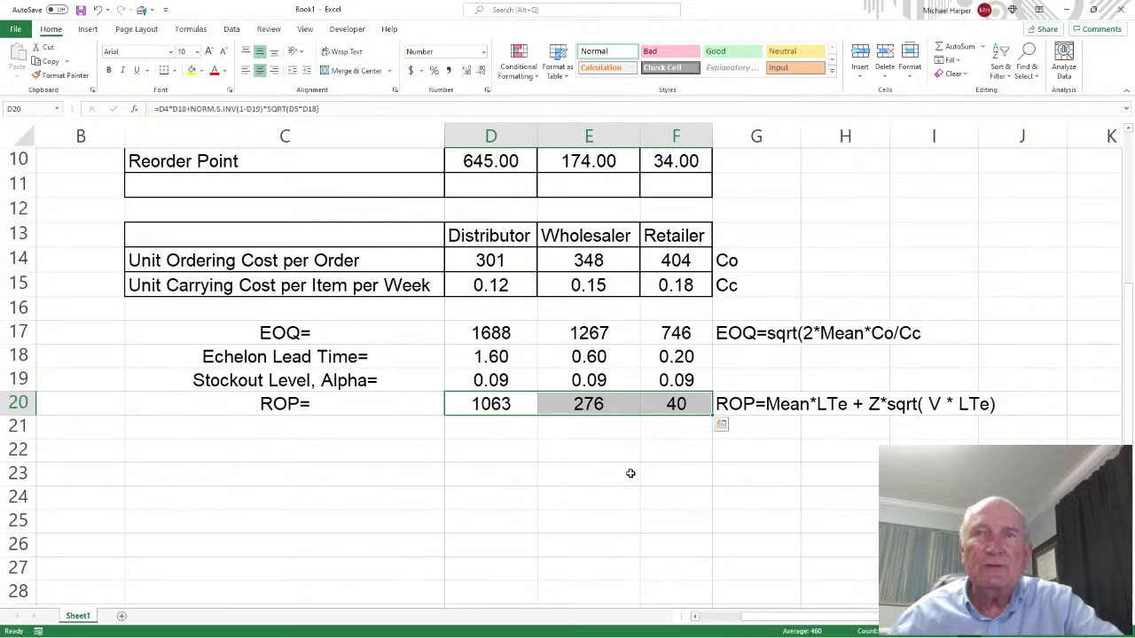
left_click(1095, 10)
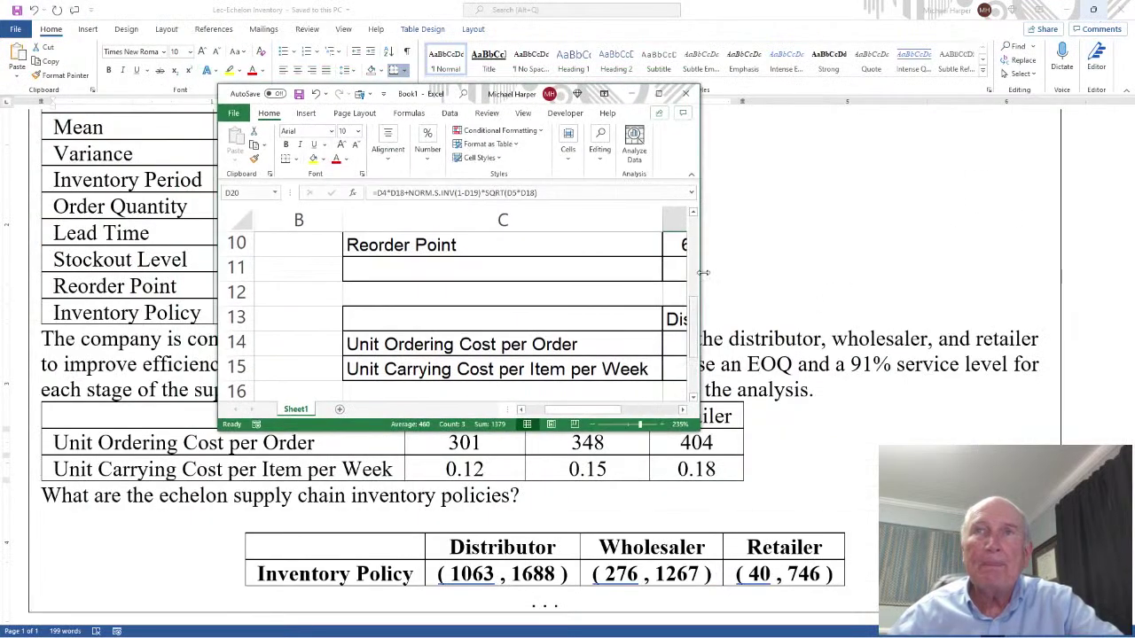
left_click_drag(702, 238, 1092, 238)
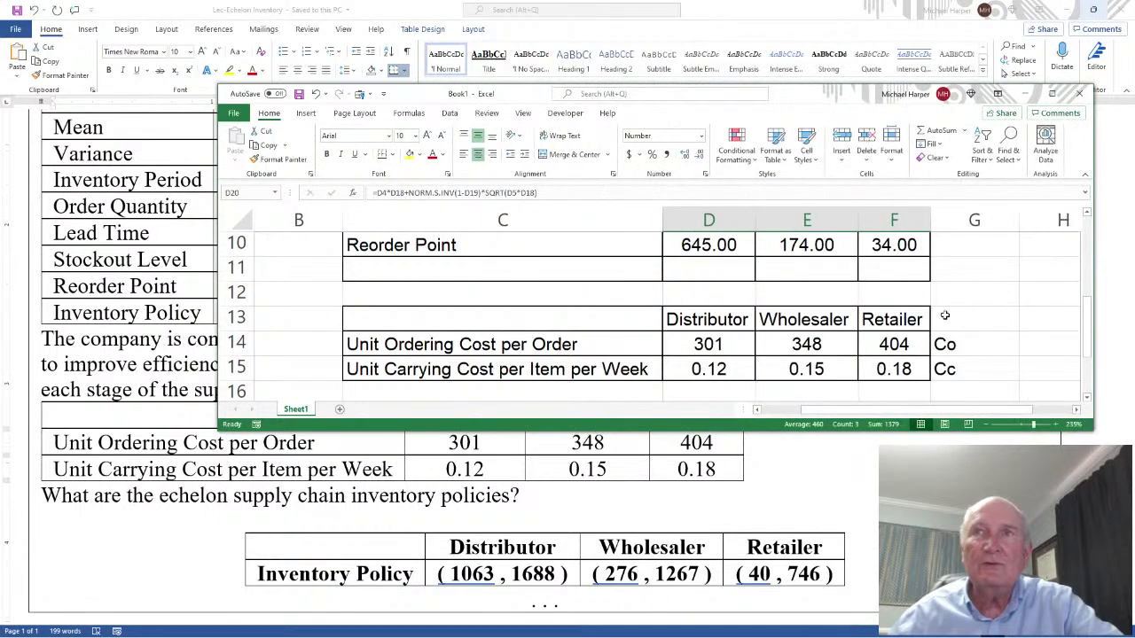
scroll(946, 315, "down", 1)
scroll(945, 315, "down", 1)
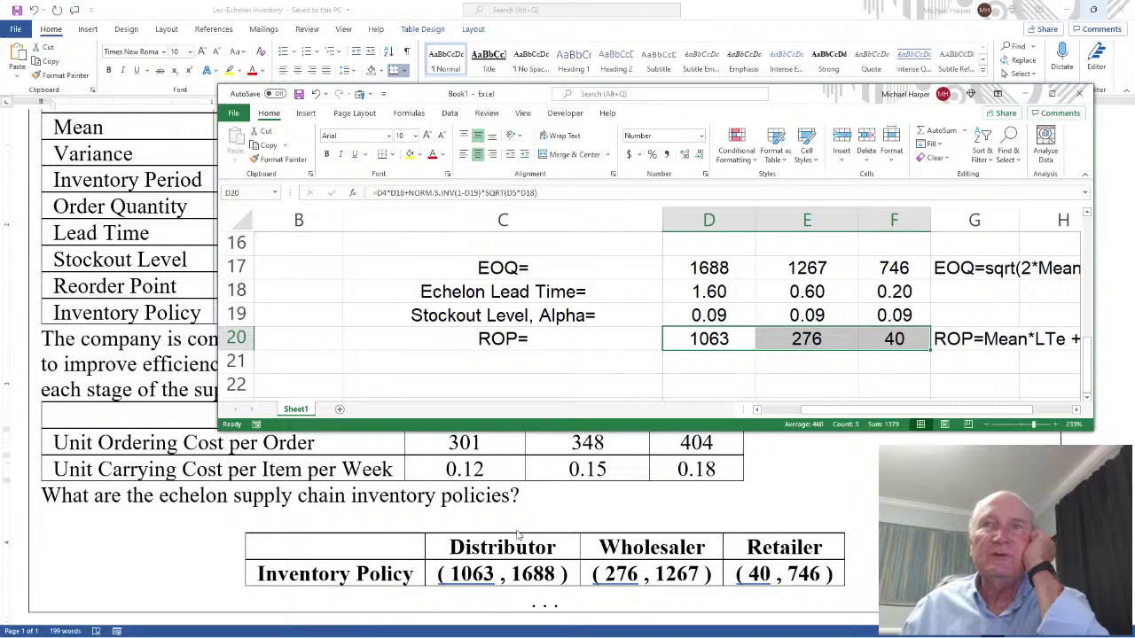
left_click_drag(714, 275, 866, 337)
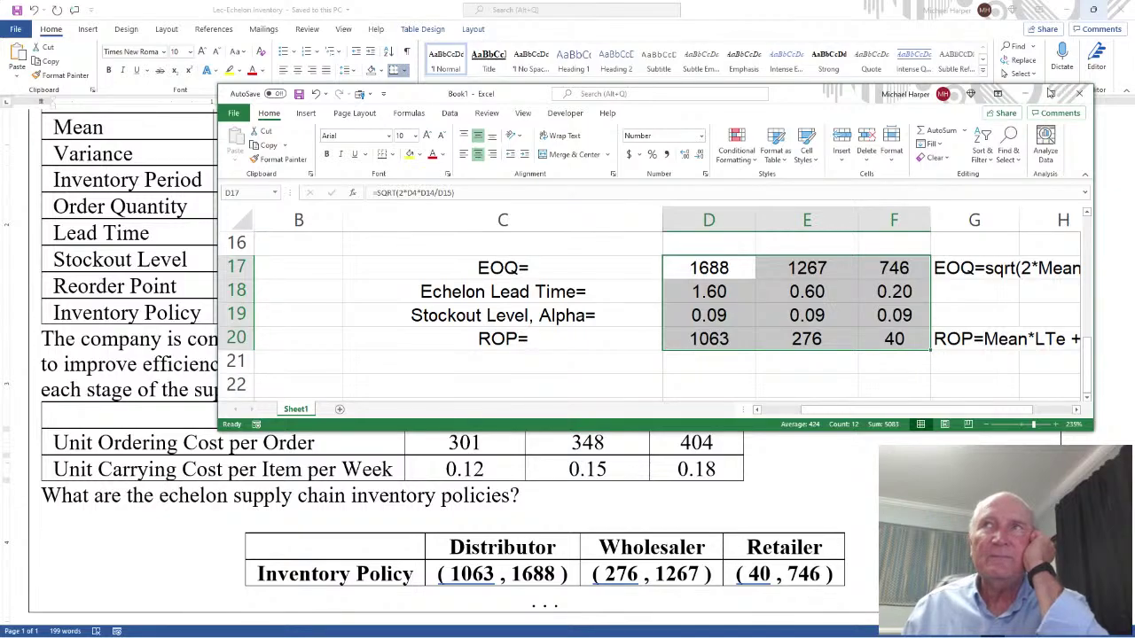
Minimize the workbook, review the Word homework question from its title to the Inventory Policy answer table, and minimize the document
left_click(1026, 96)
scroll(909, 209, "up", 4)
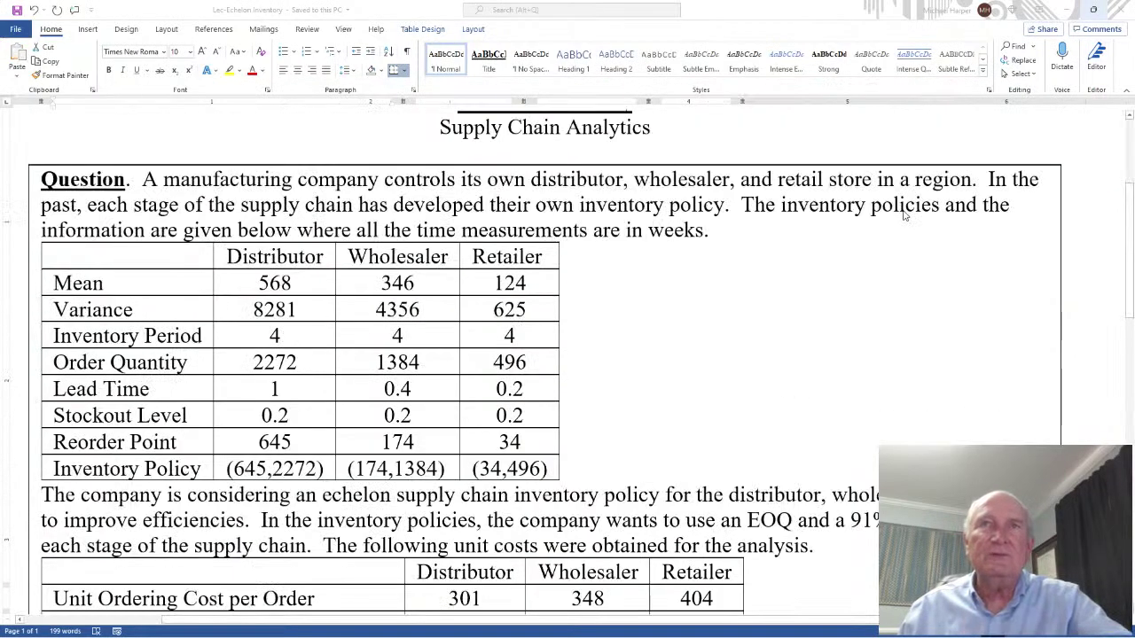
scroll(903, 224, "up", 2)
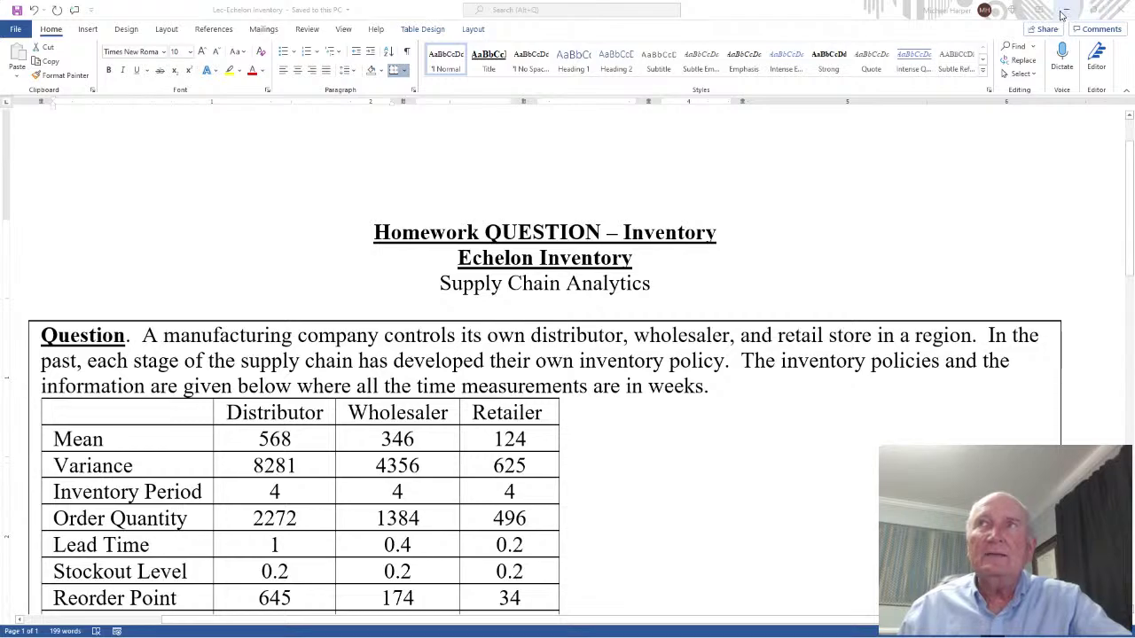
scroll(891, 164, "down", 8)
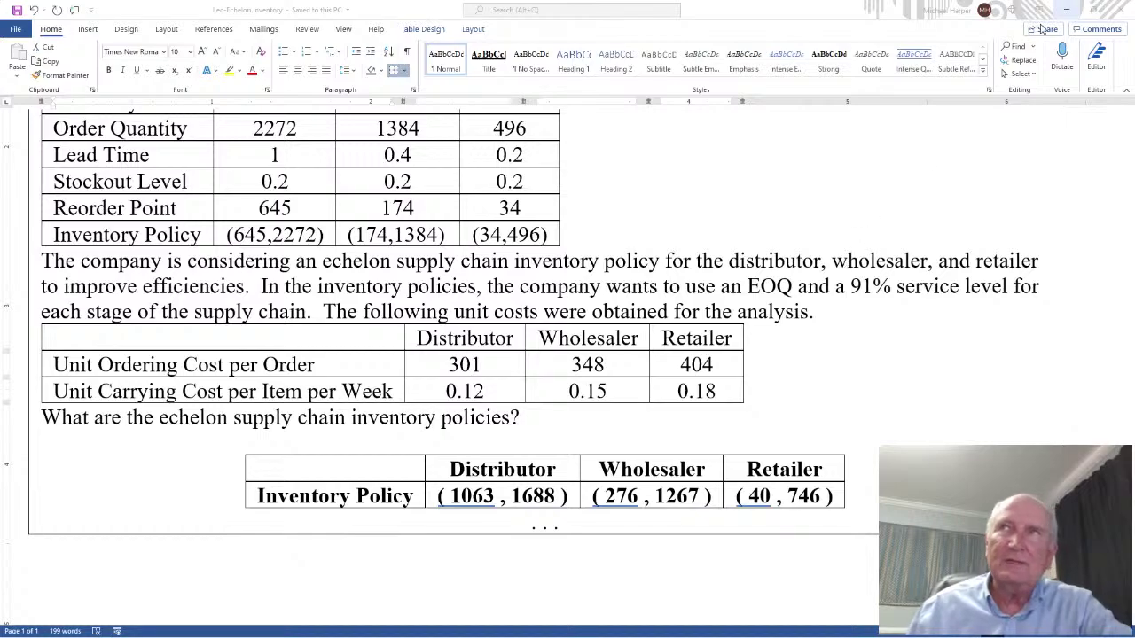
left_click(1068, 14)
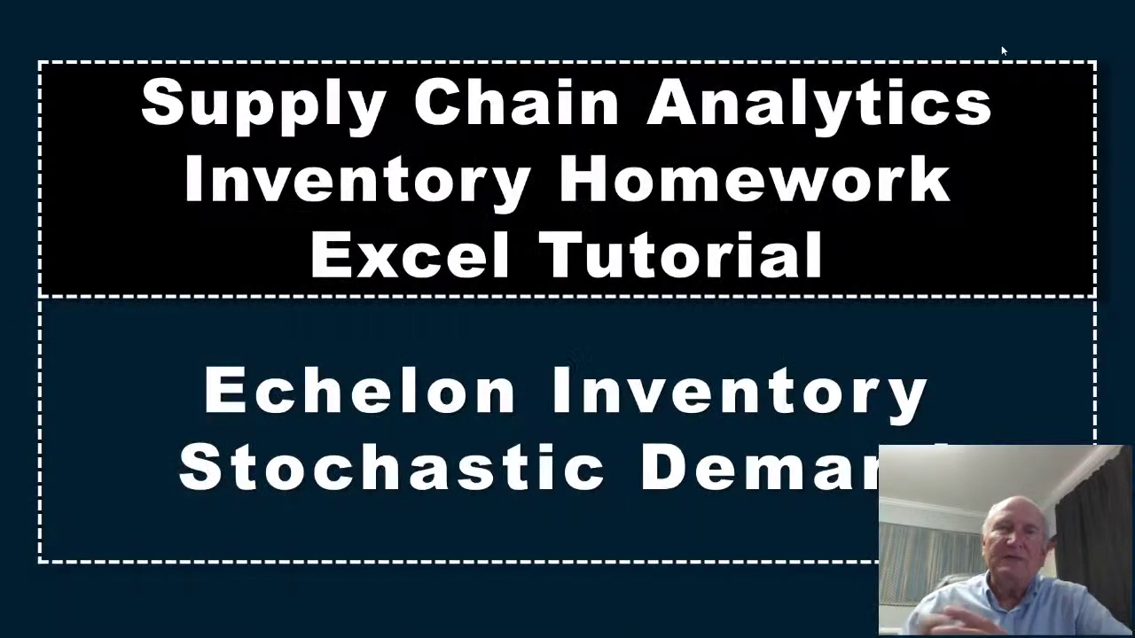